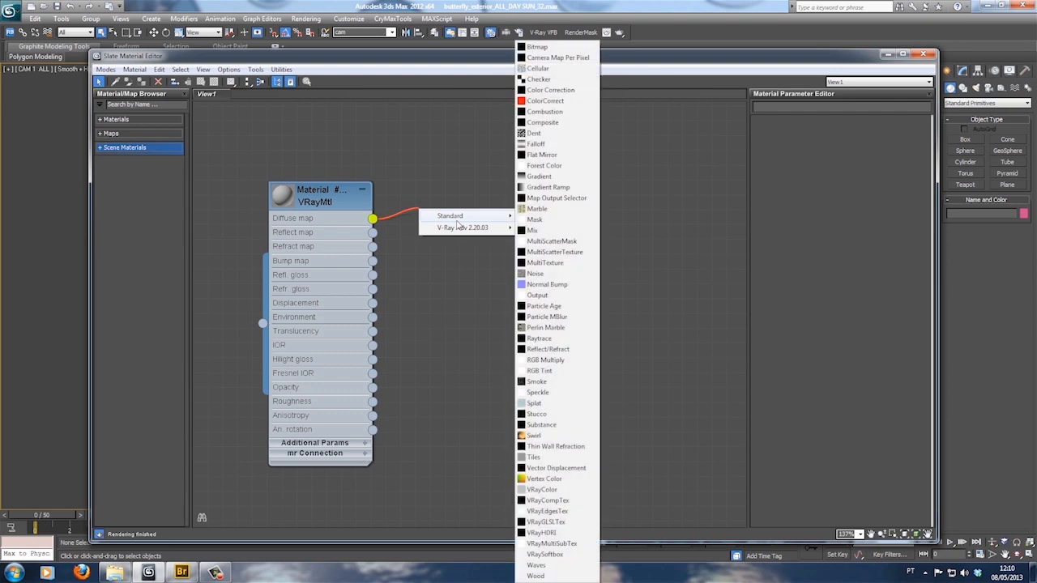
Add a Bitmap map to the VRayMtl's diffuse slot and browse the texturas library to its Wood folder
click(555, 49)
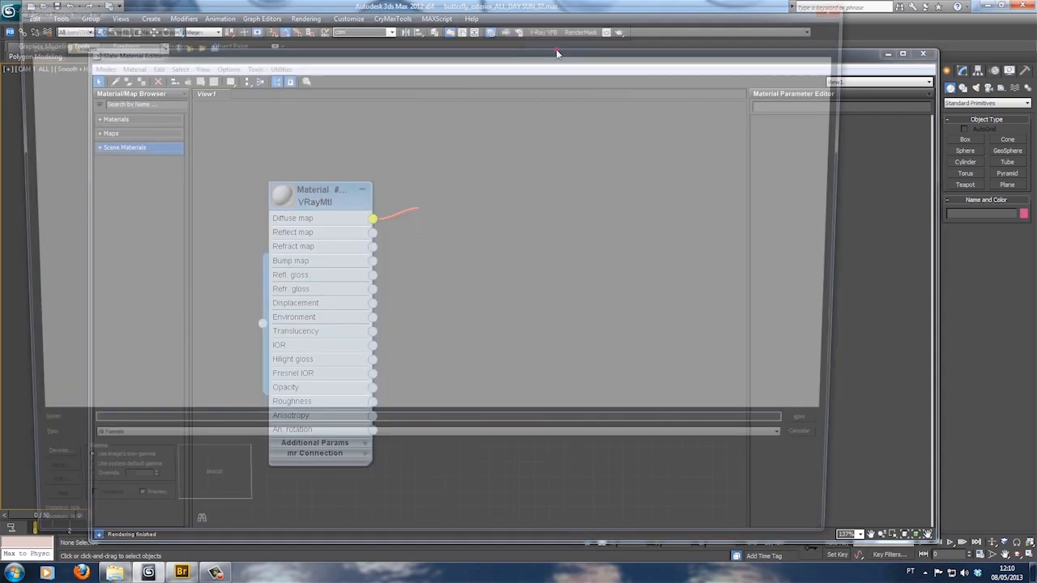
click(188, 26)
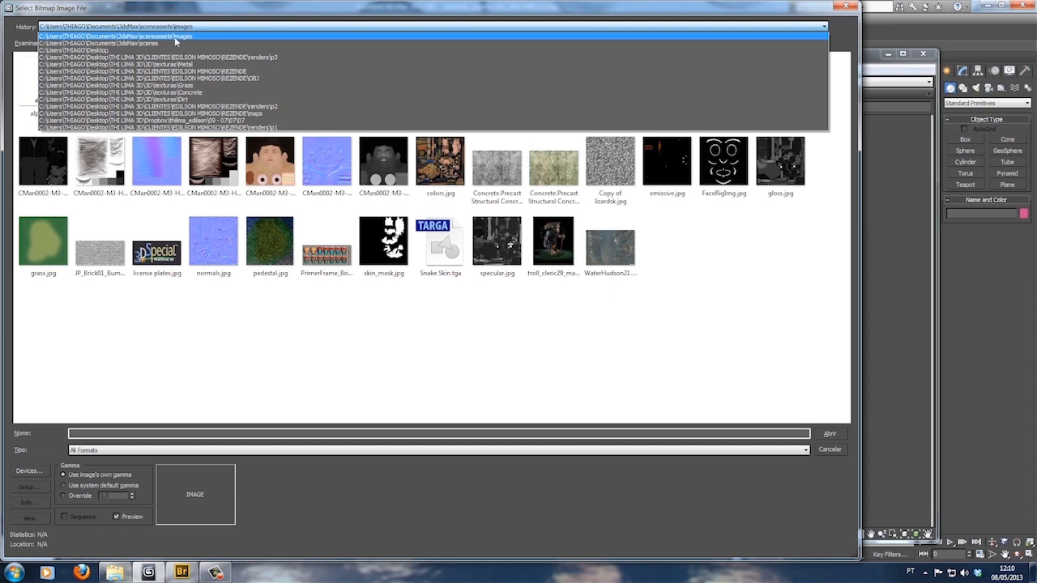
click(211, 65)
click(179, 43)
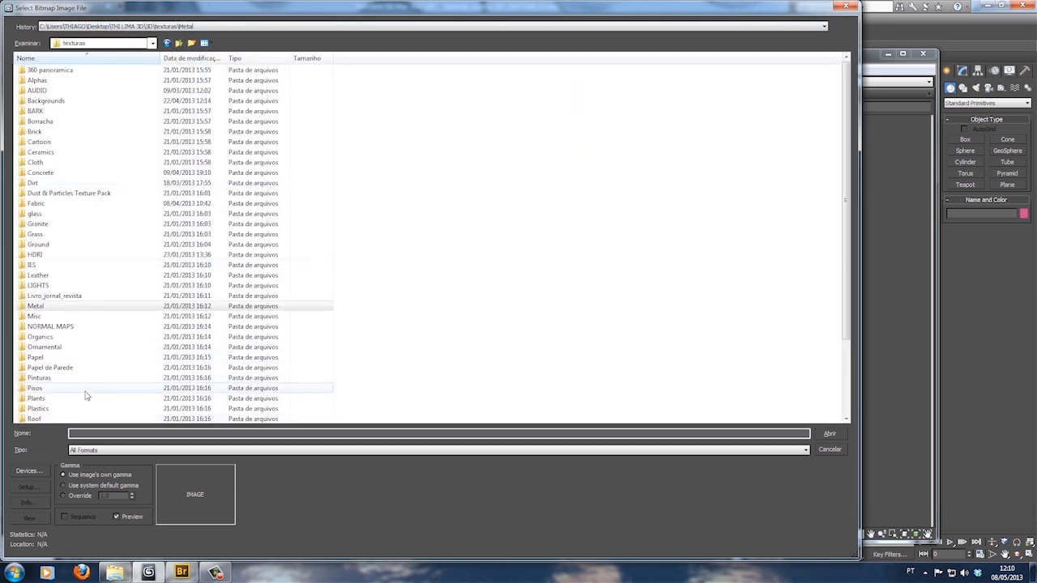
scroll(81, 390, down, 3)
double_click(36, 378)
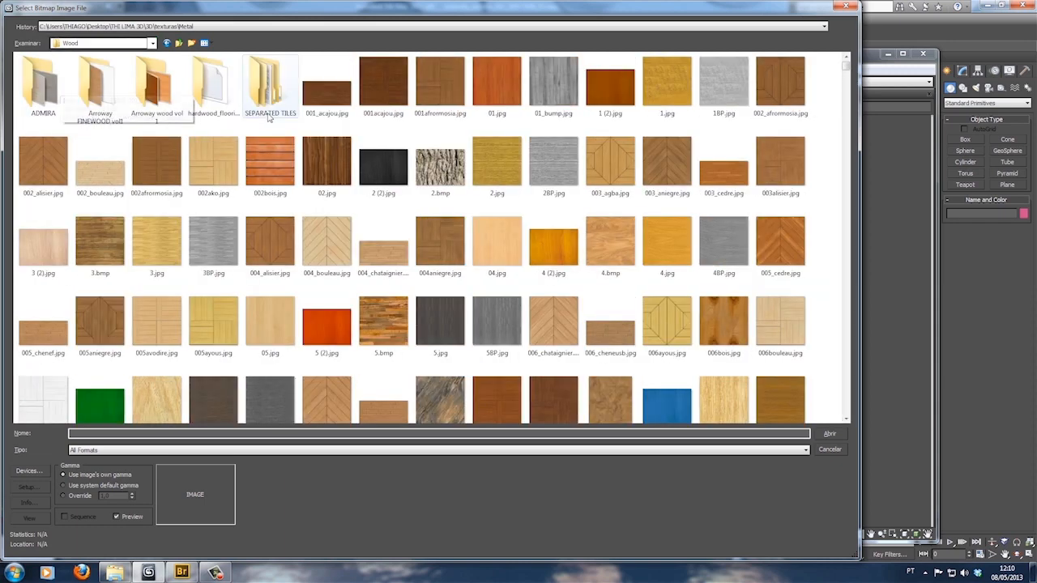
Preview wood-06_d.png in the Arroway wood vol 1 folder and cancel the bitmap file selection
double_click(162, 86)
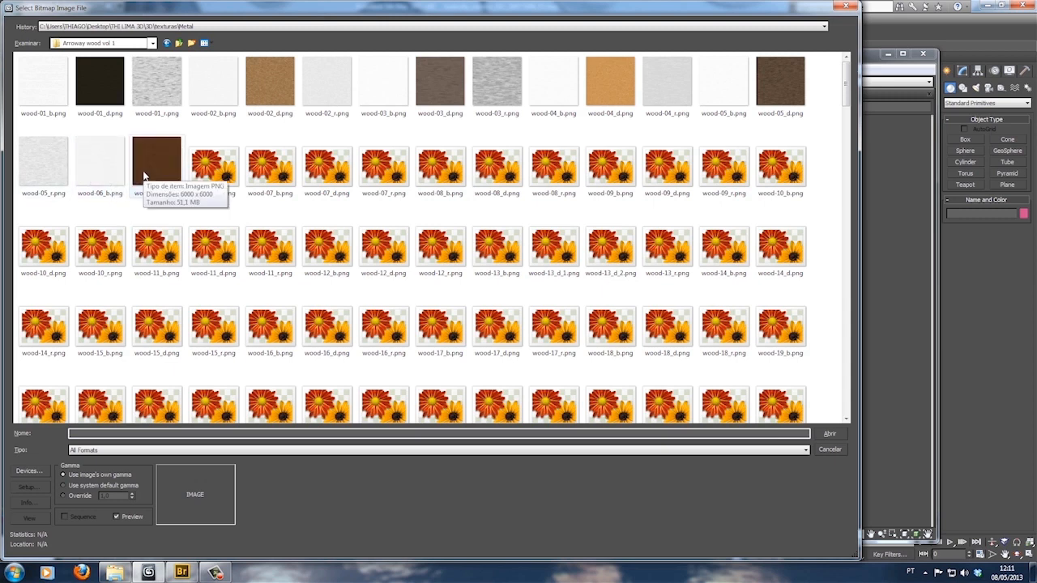
click(148, 166)
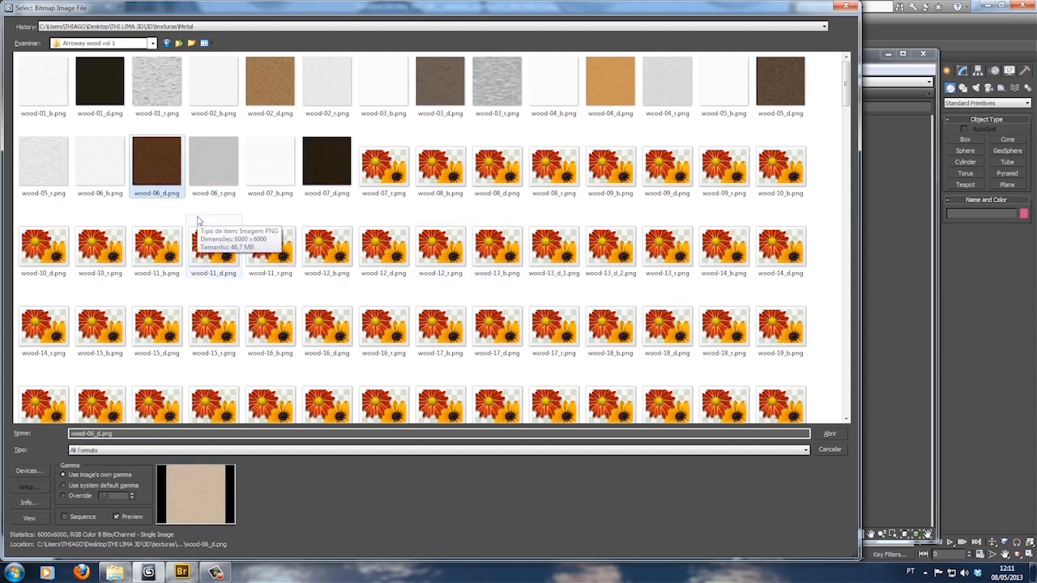
click(844, 451)
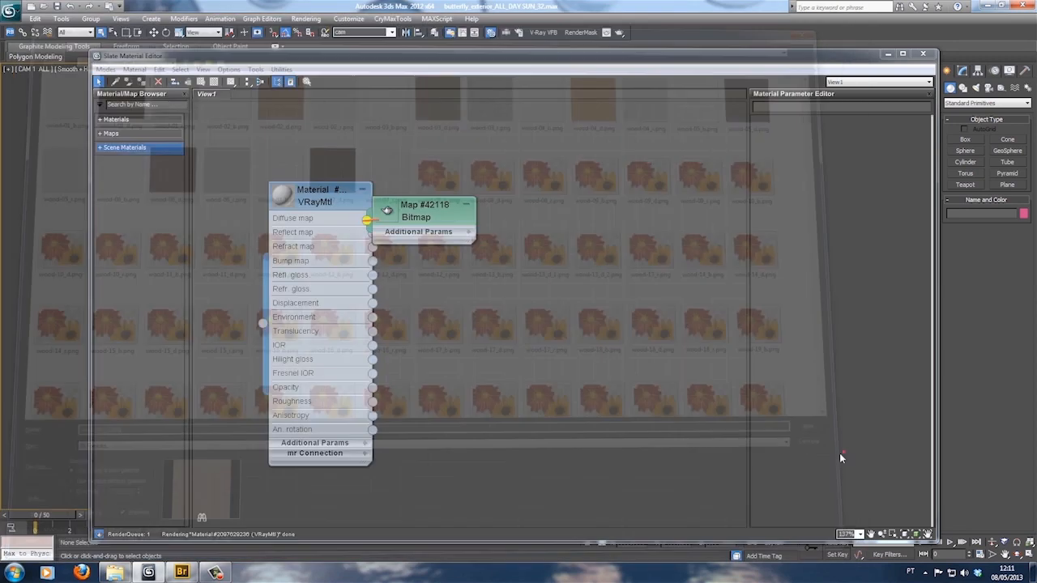
Switch to Adobe Bridge and examine the wood texture thumbnails in the Arroway wood vol 1 folder, previewing wood-45_r.png
mouse_move(182, 572)
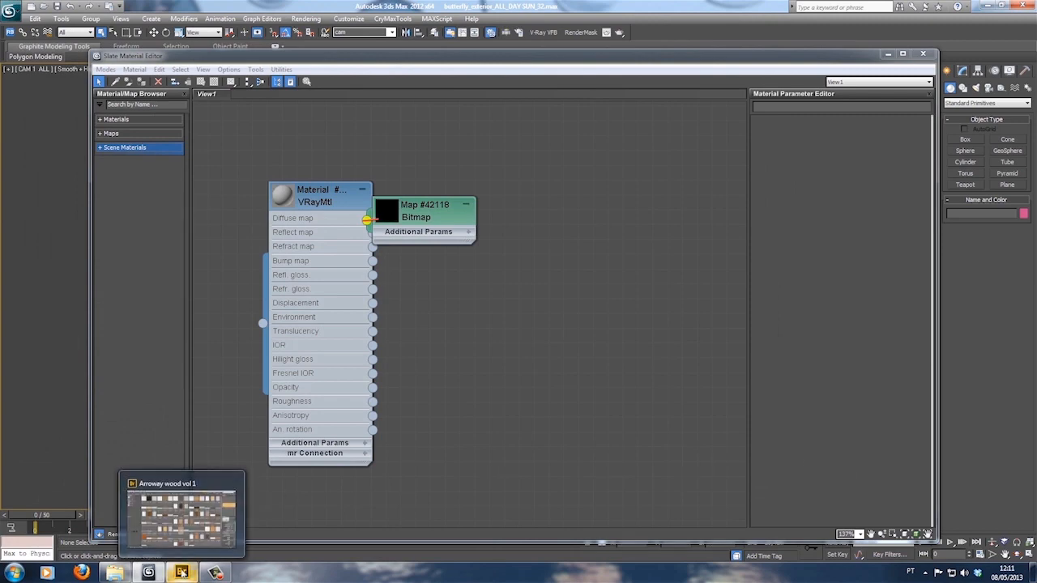
click(168, 531)
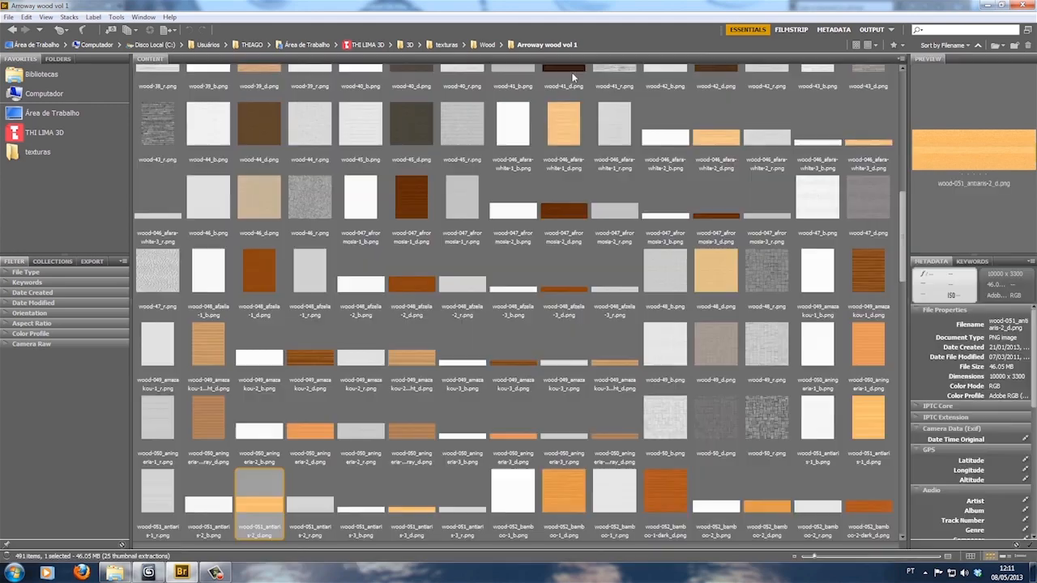
click(484, 160)
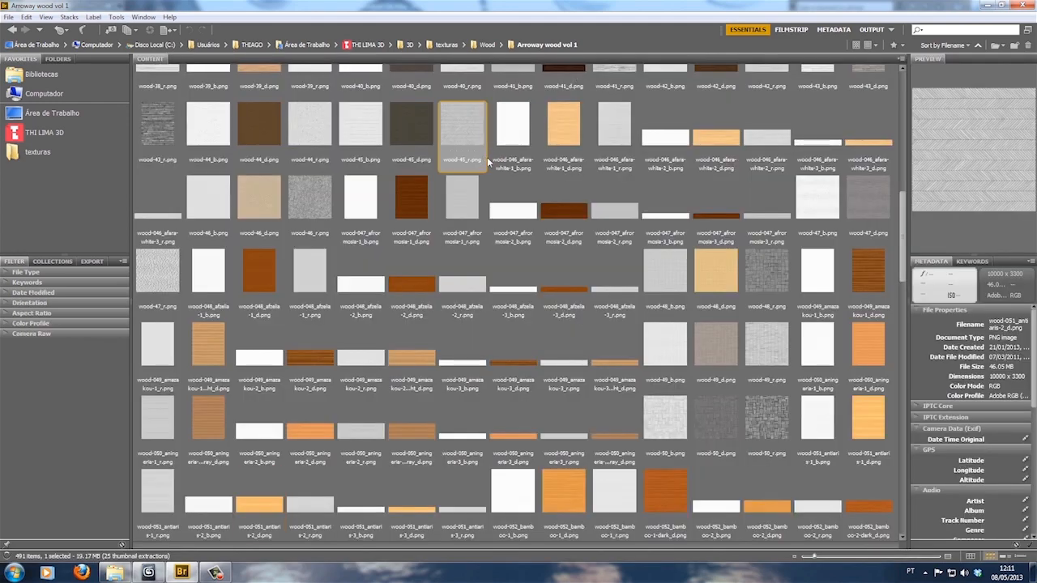
scroll(489, 162, down, 1)
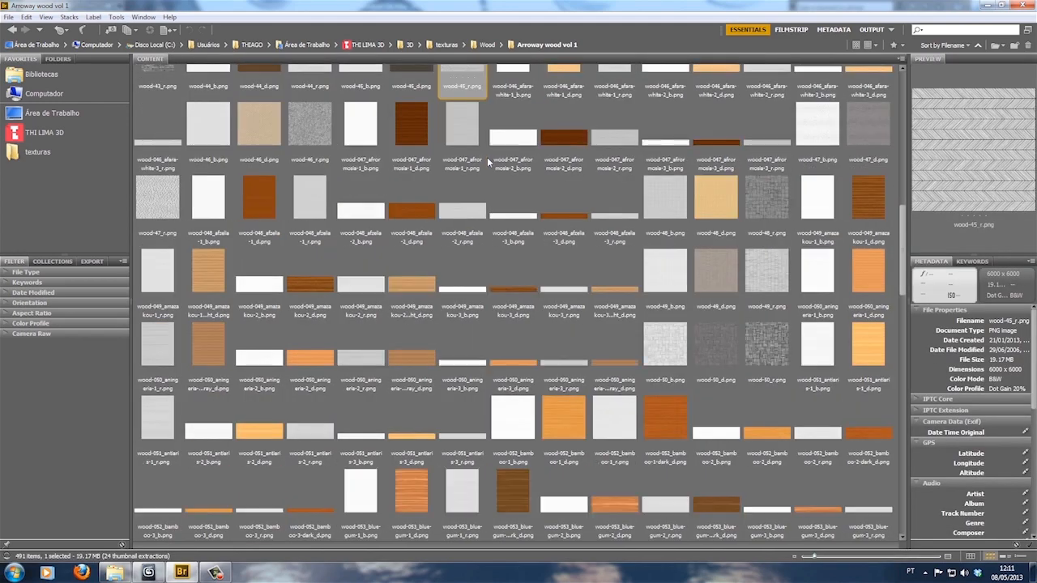
scroll(487, 159, down, 2)
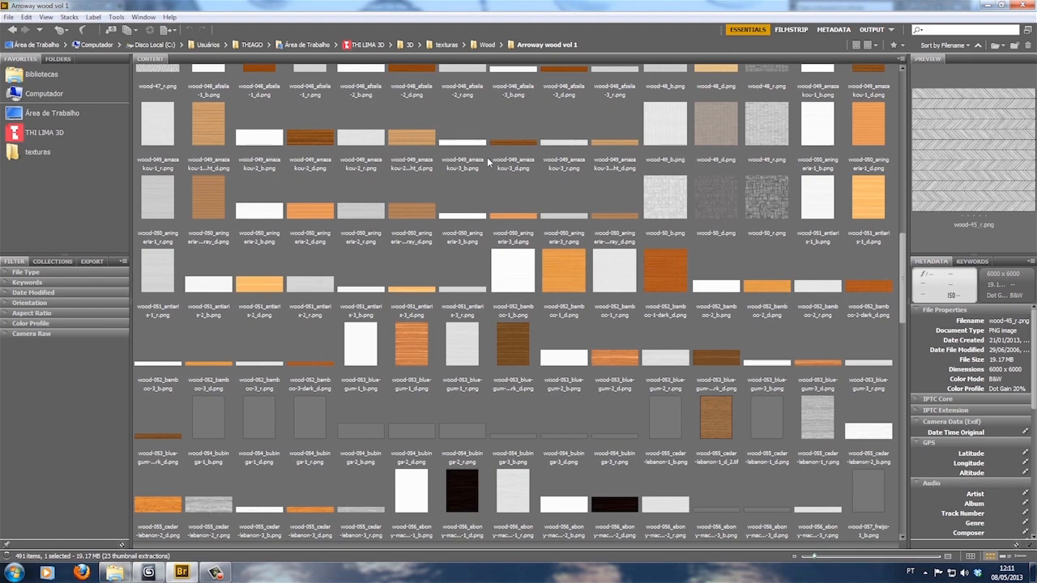
scroll(489, 162, down, 1)
scroll(611, 365, down, 2)
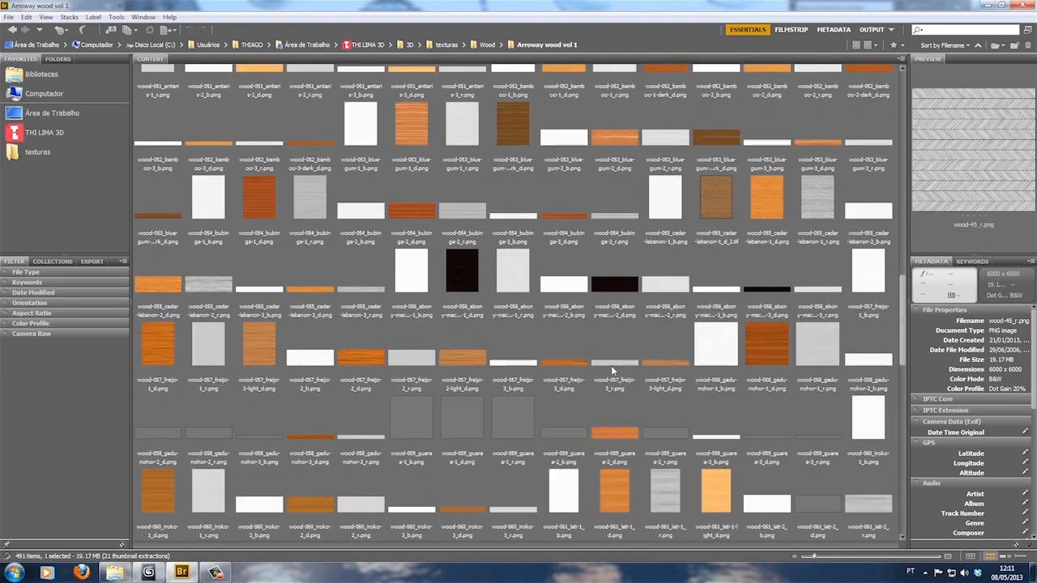
scroll(611, 365, down, 2)
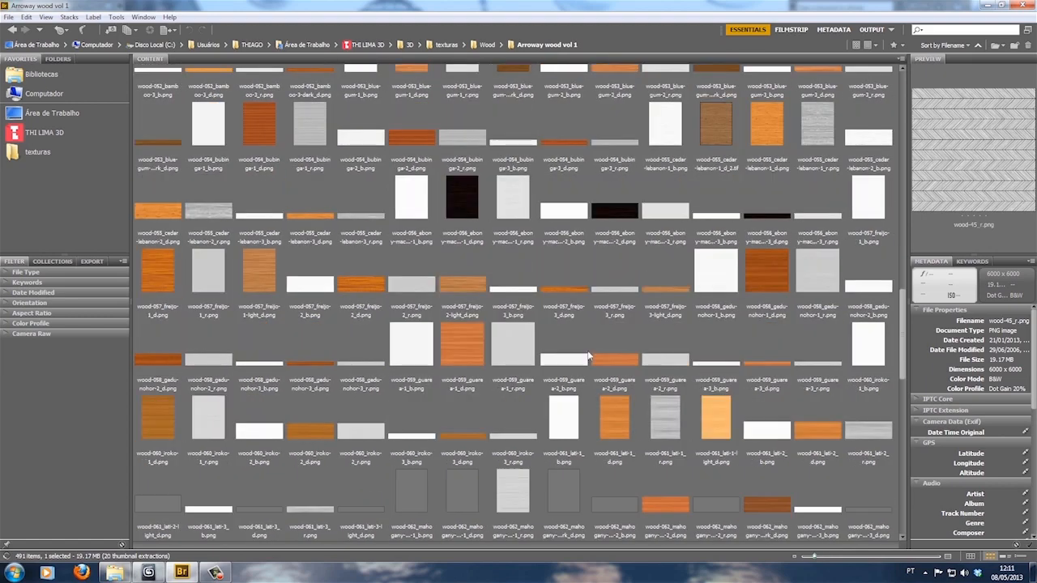
scroll(532, 352, down, 1)
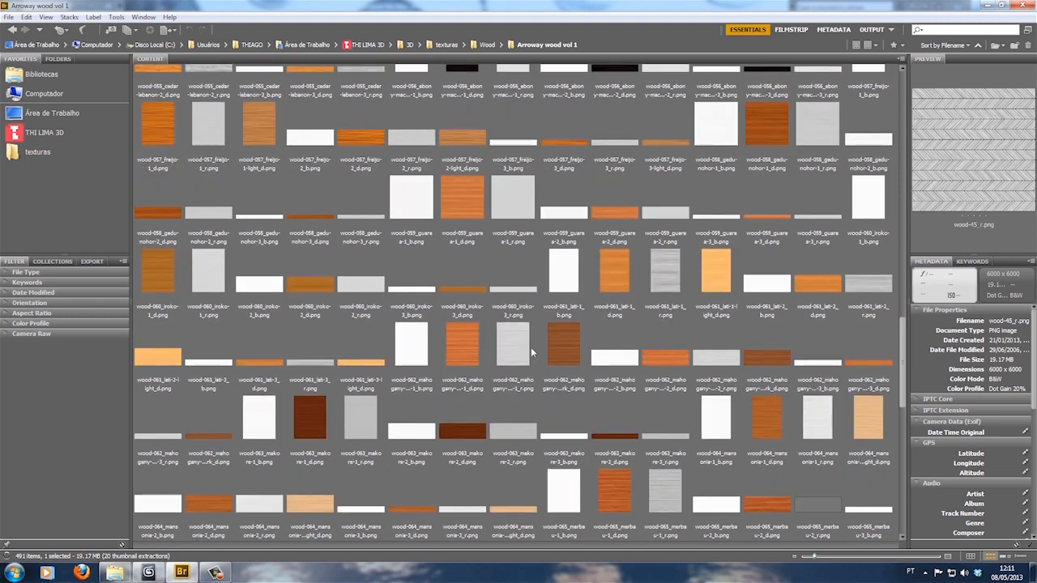
scroll(530, 352, down, 1)
scroll(530, 352, down, 1)
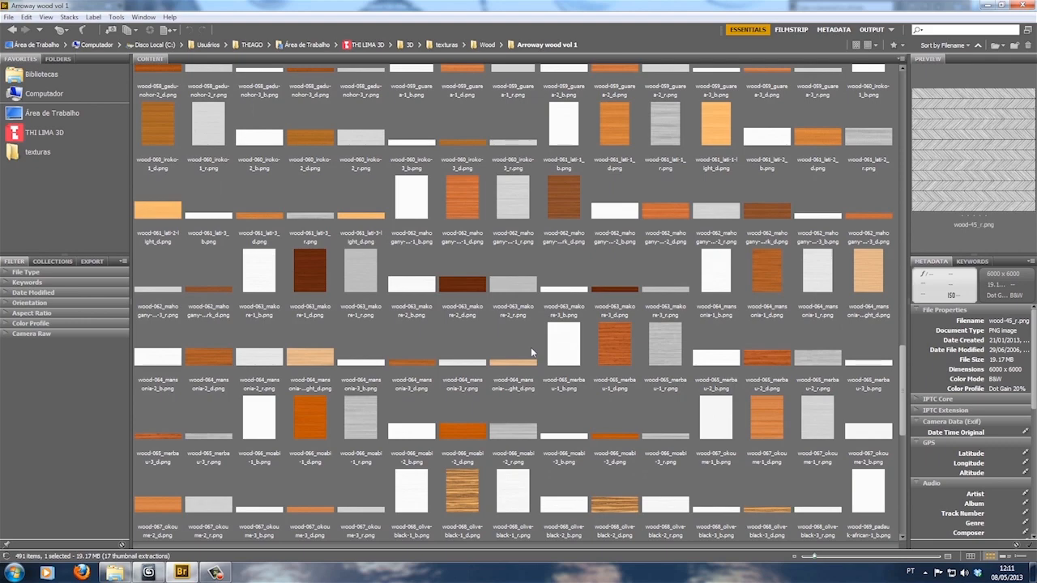
scroll(532, 352, down, 1)
scroll(533, 352, down, 1)
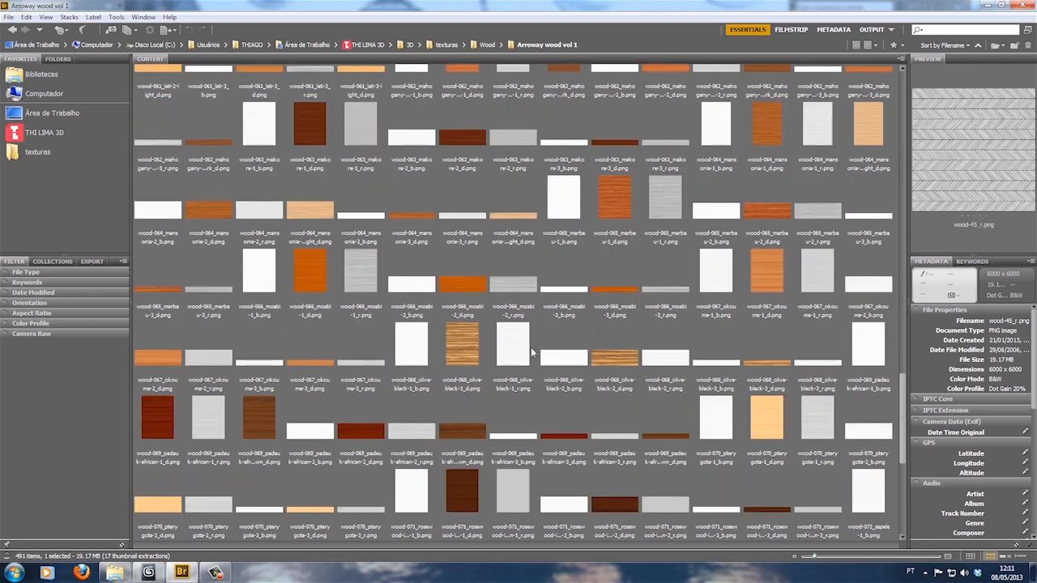
scroll(532, 352, down, 1)
scroll(585, 403, up, 13)
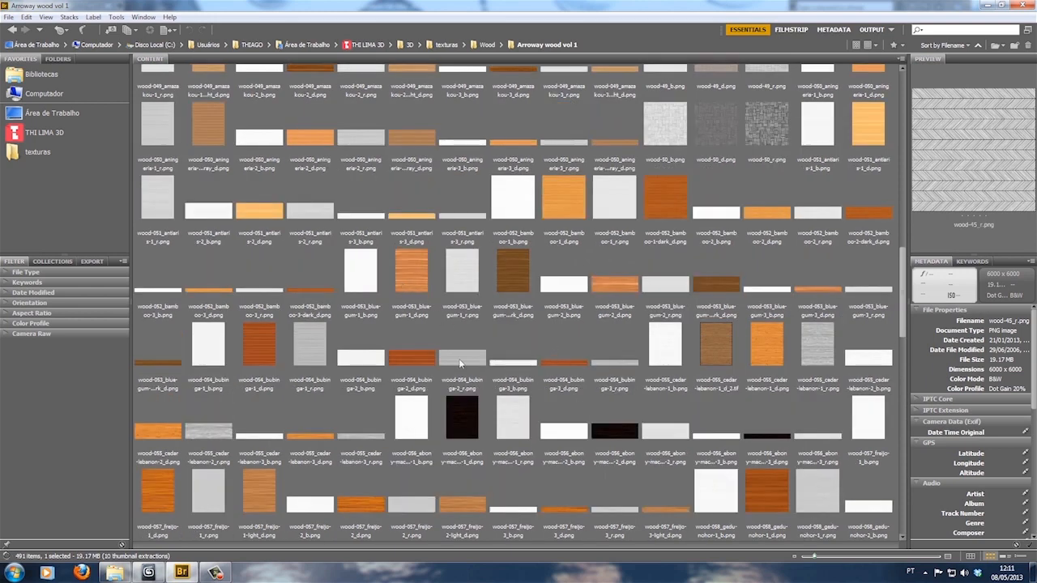
Compare wood-053_blue-gum-1_d.png and wood-053_blue-gum-1-dark_d.png side by side in full screen, magnifying the grain of each with the loupe
click(409, 286)
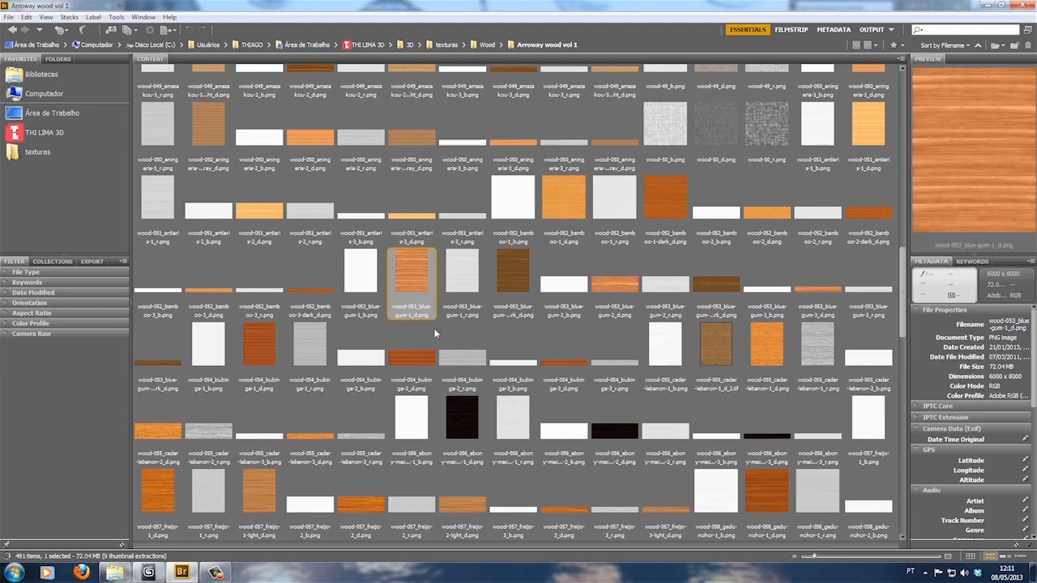
ctrl+click(512, 273)
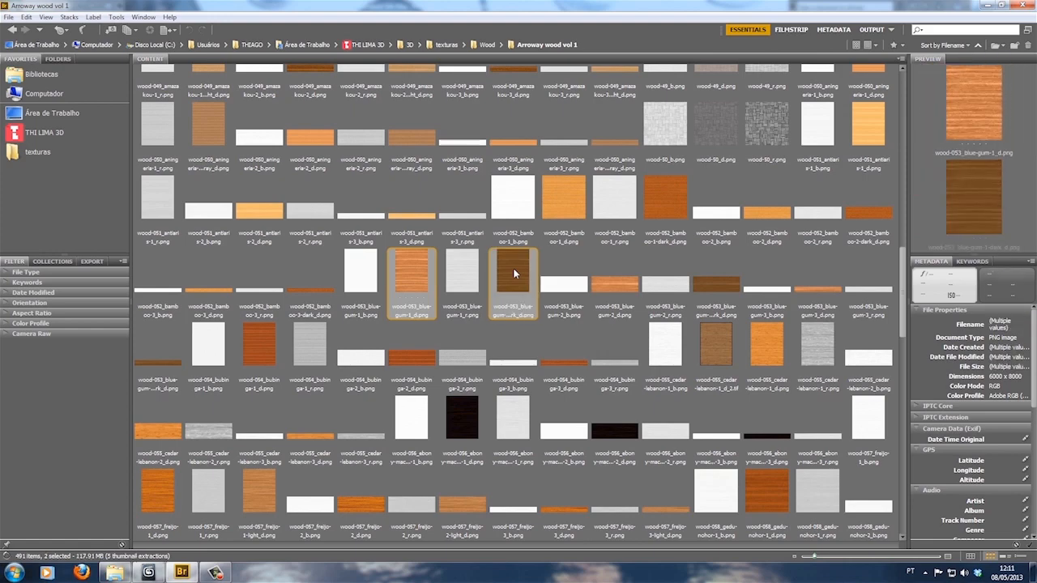
key(ctrl+b)
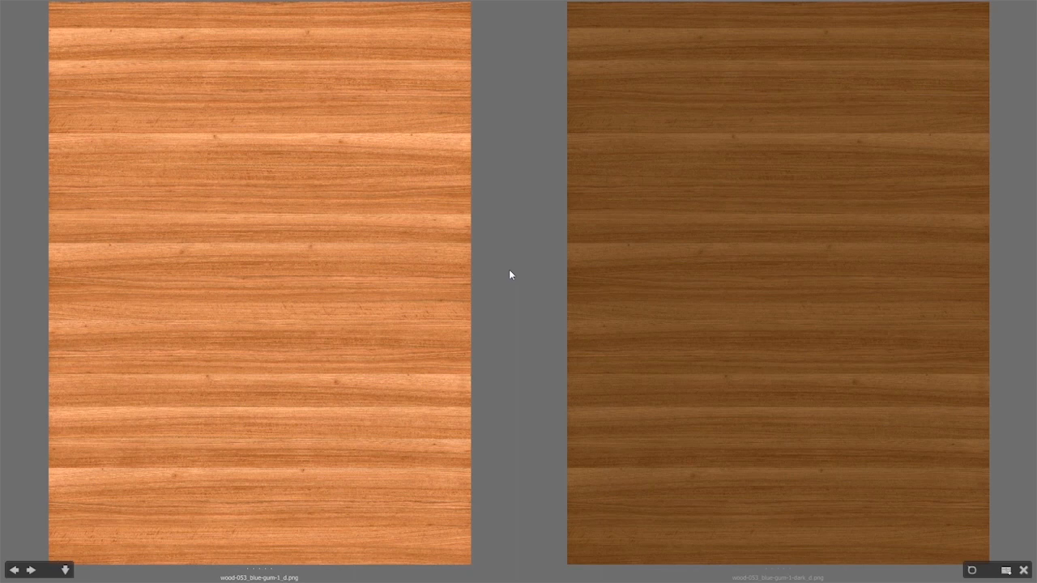
click(335, 383)
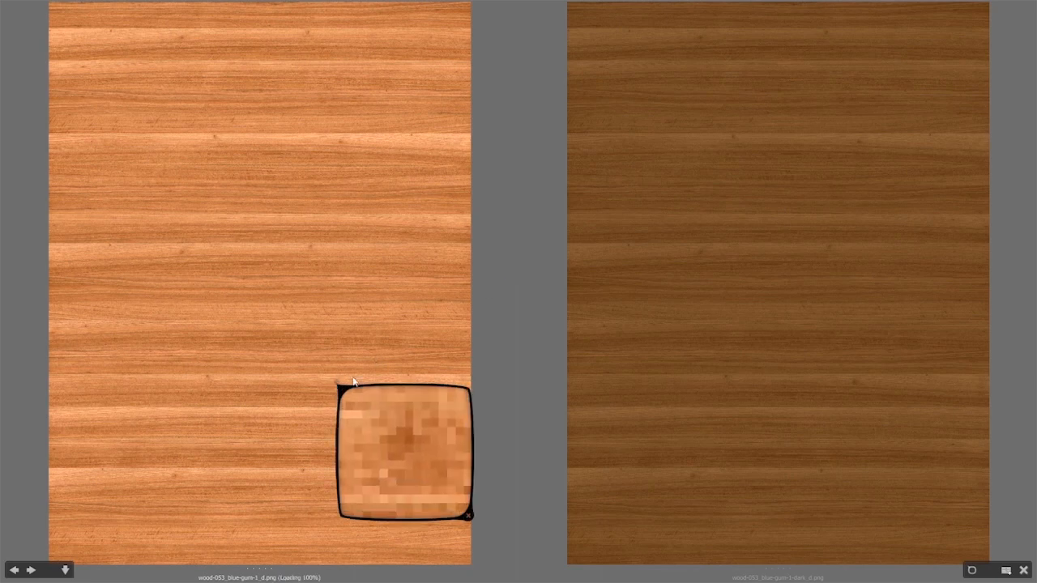
click(724, 379)
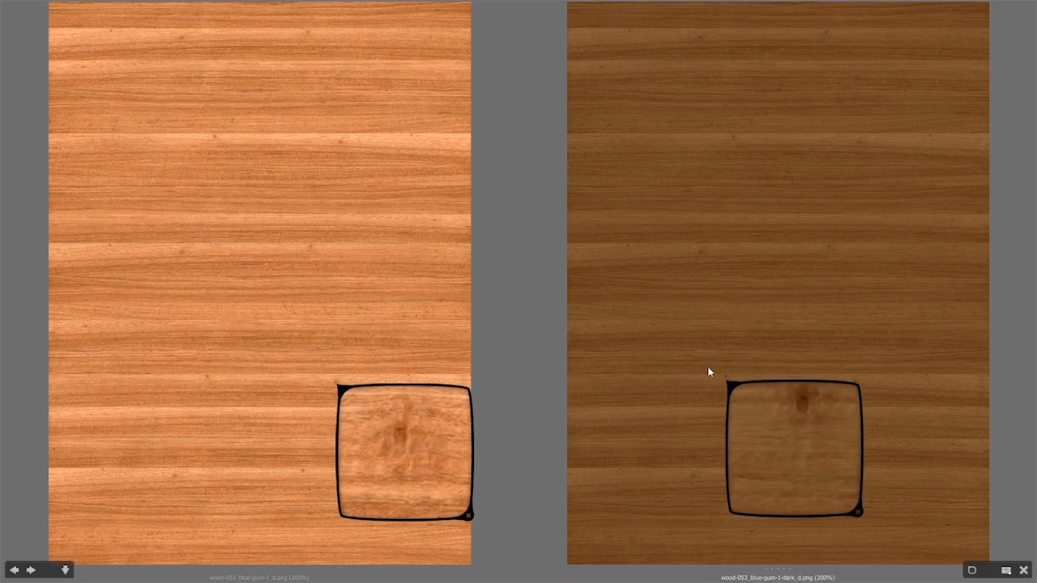
drag(340, 388, 350, 356)
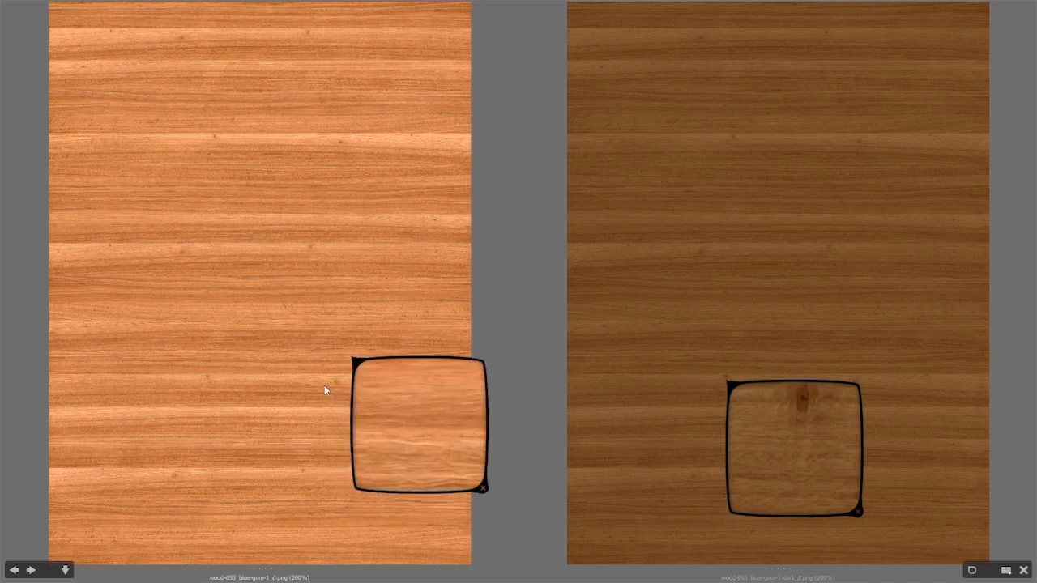
click(334, 383)
key(Escape)
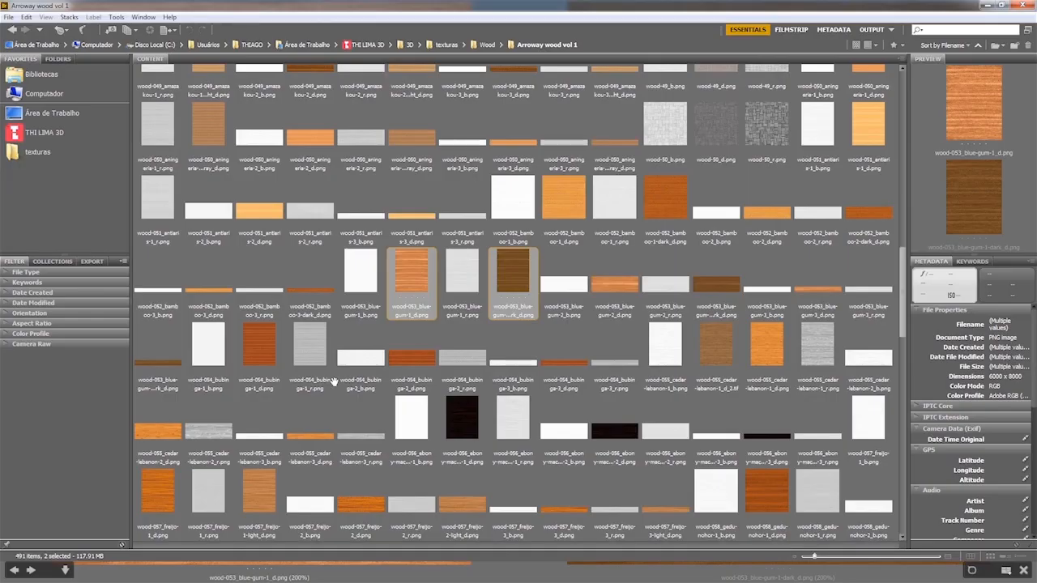
Preview OpenfootageNETbridgelow.hdr from the HDRI texture folder in full screen, and return to the texturas folder
scroll(459, 420, up, 10)
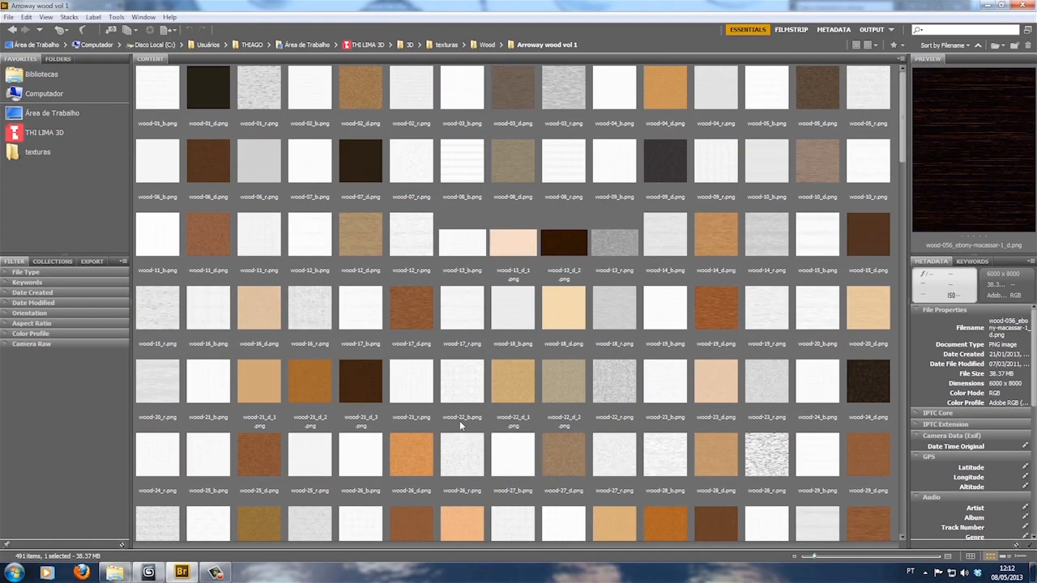
click(445, 45)
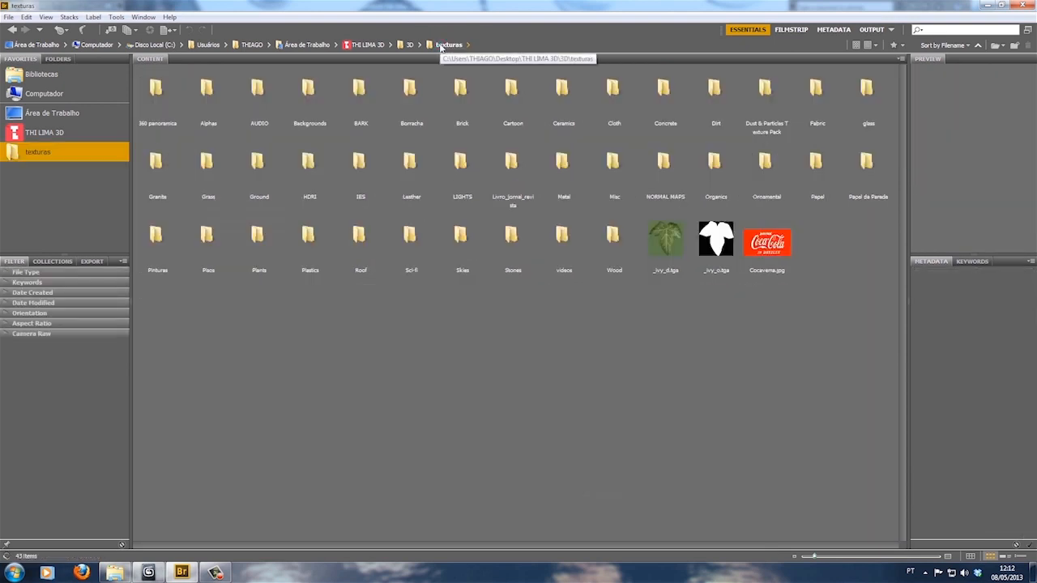
double_click(308, 165)
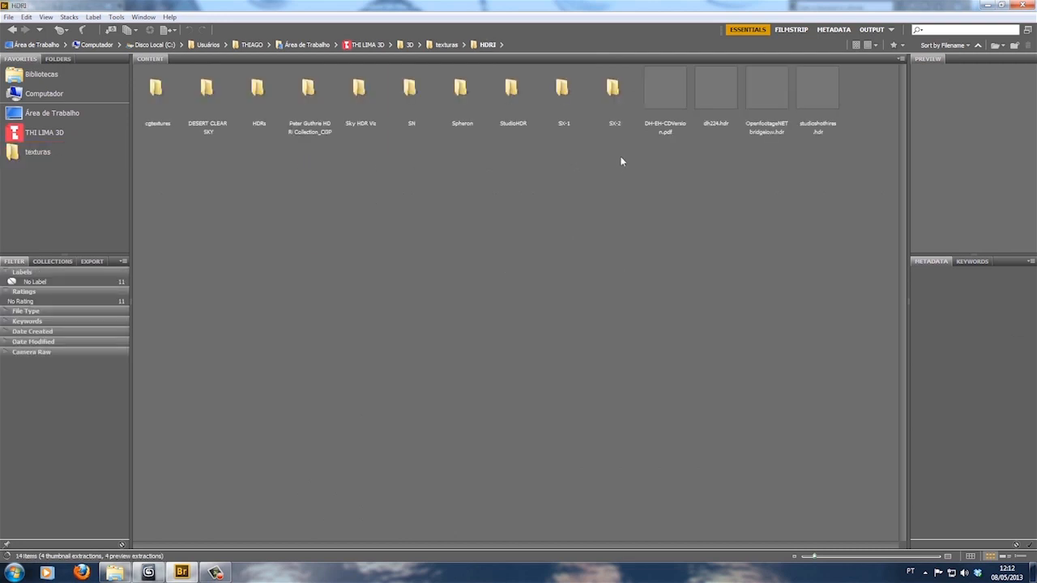
click(752, 90)
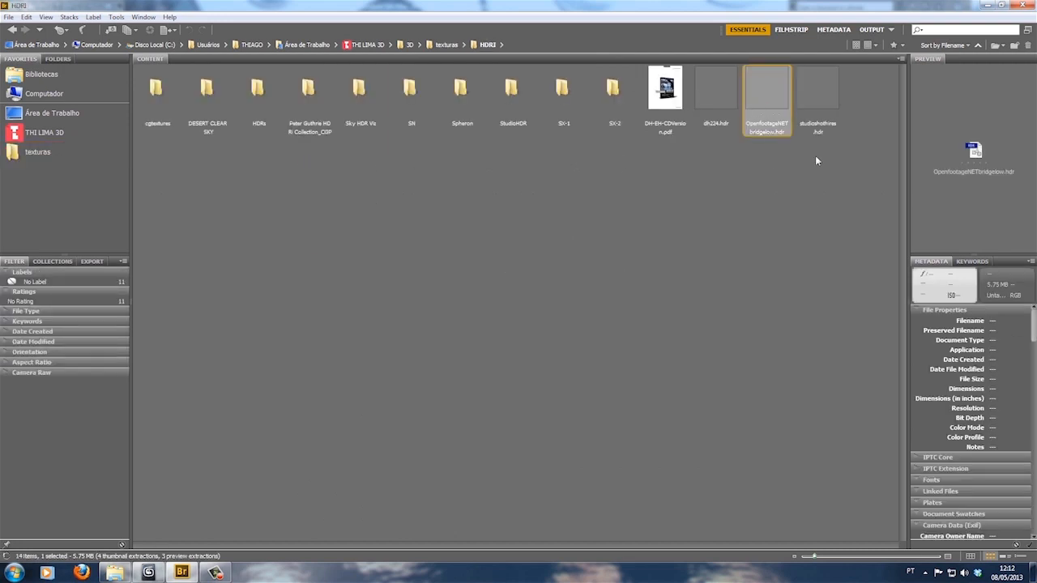
key(space)
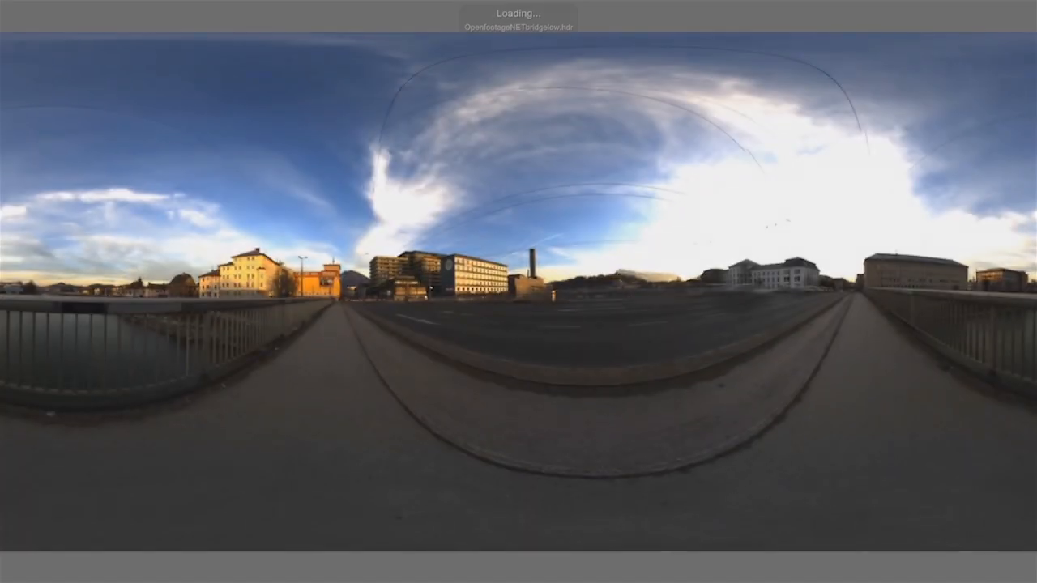
key(space)
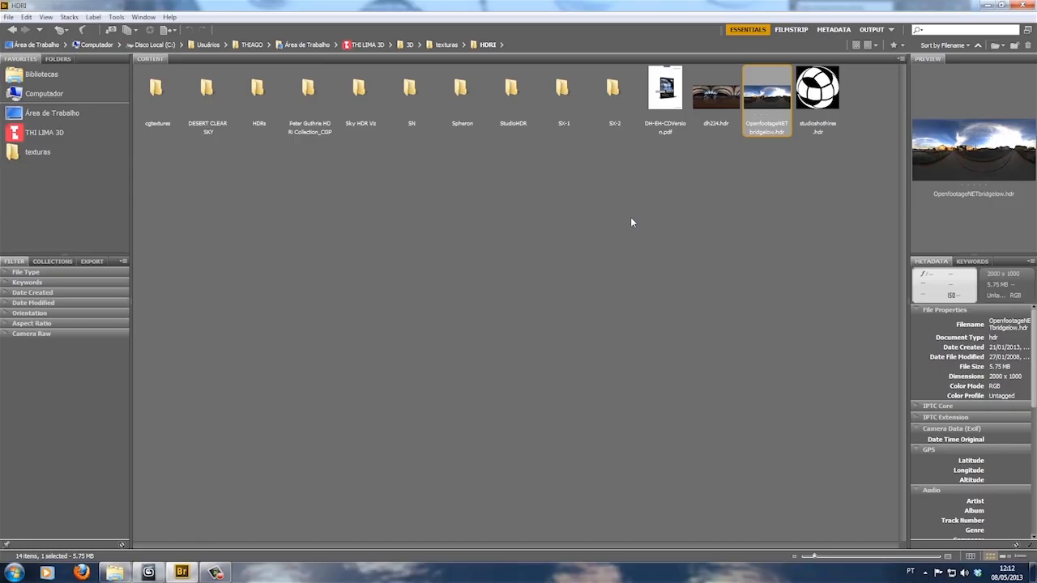
click(448, 45)
click(549, 225)
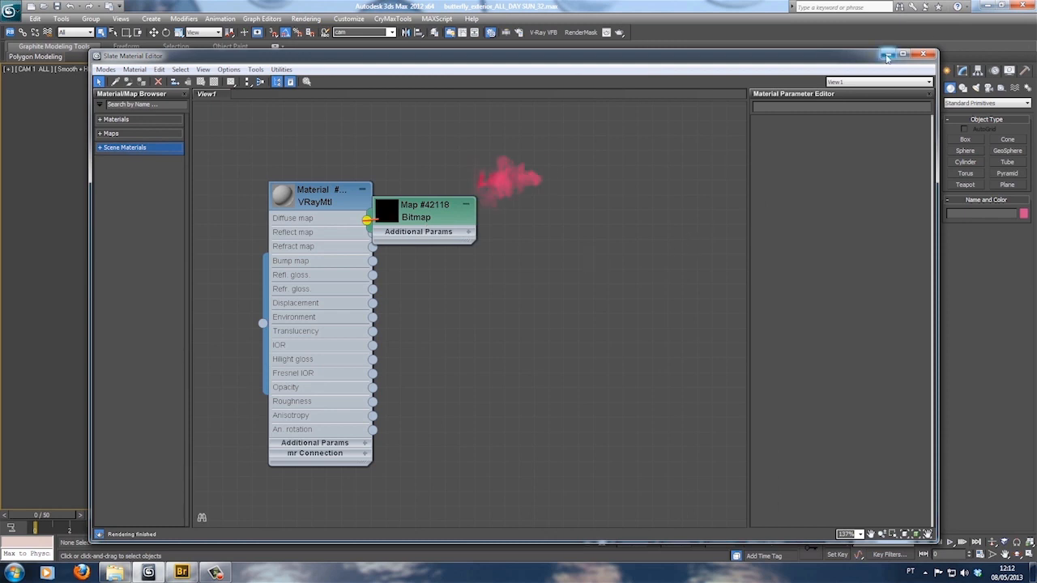
Switch to 3ds Max, close the Slate Material Editor and select the CAM layer in the layer manager
click(928, 54)
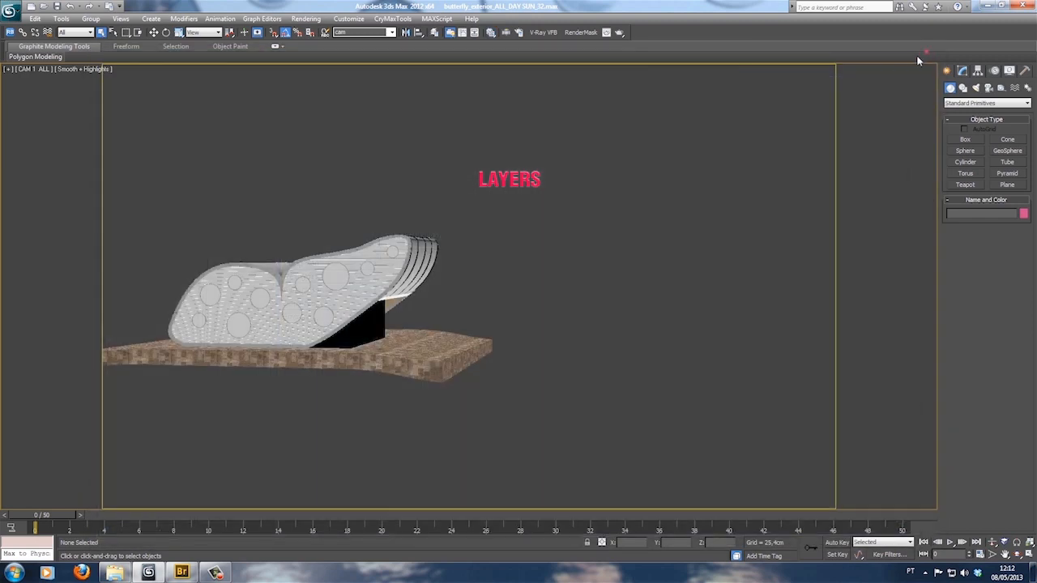
click(434, 33)
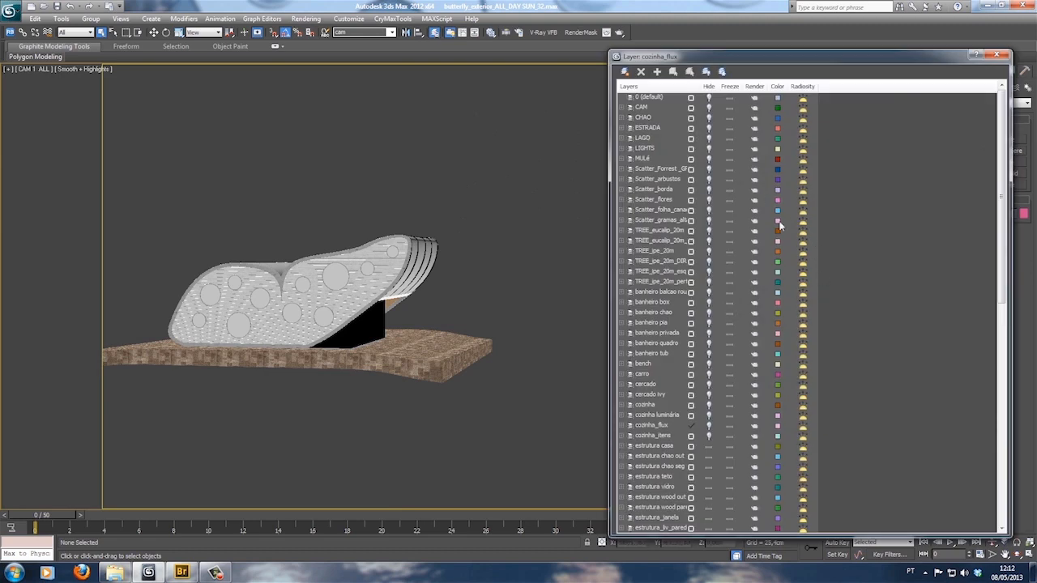
click(656, 107)
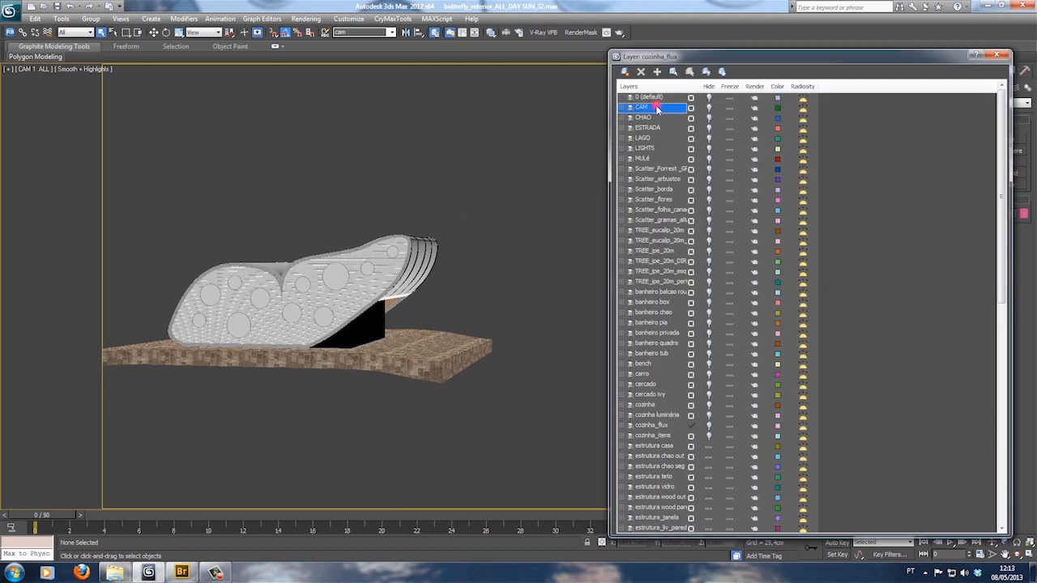
Unhide the ESTRADA, CHAO and LAGO layers, and briefly show and rehide the CAM layer
click(656, 148)
click(655, 117)
click(656, 128)
click(708, 128)
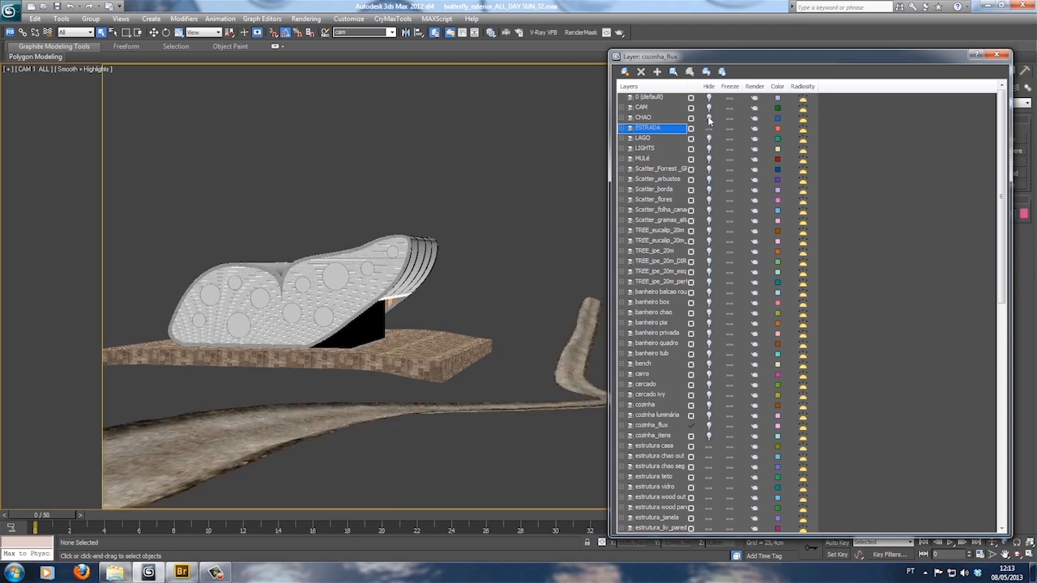
click(710, 118)
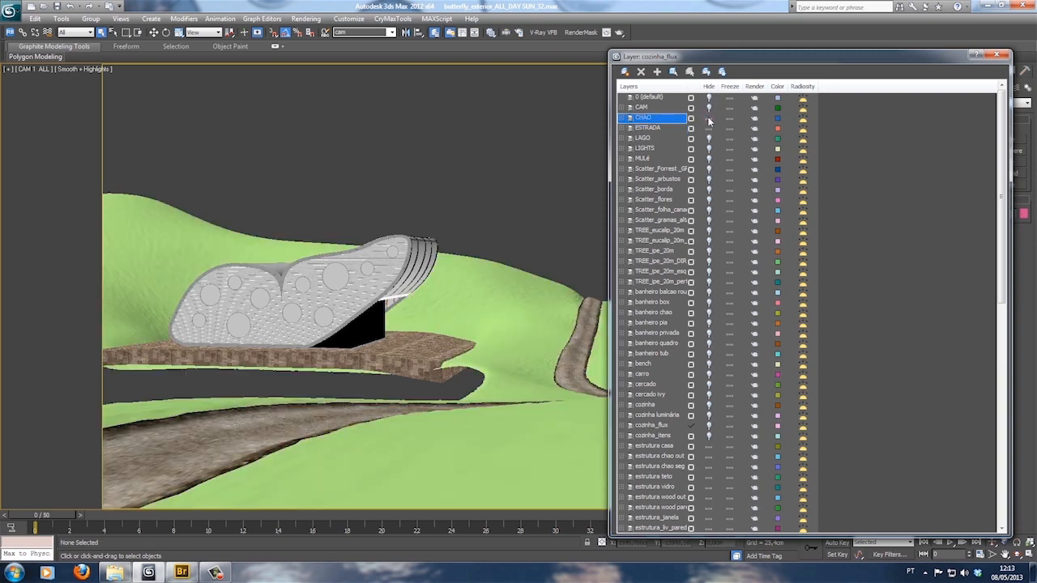
click(710, 138)
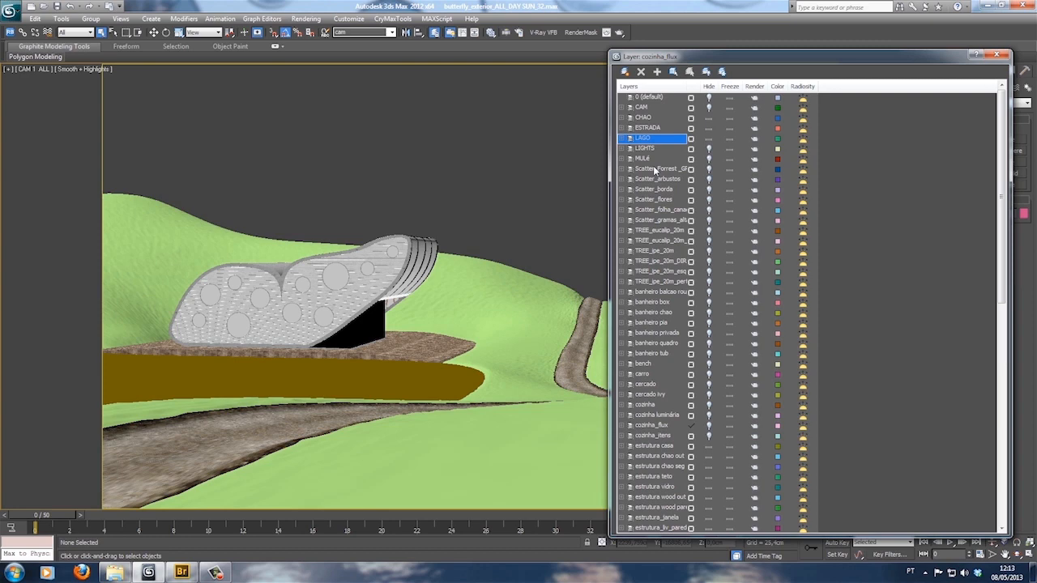
click(710, 108)
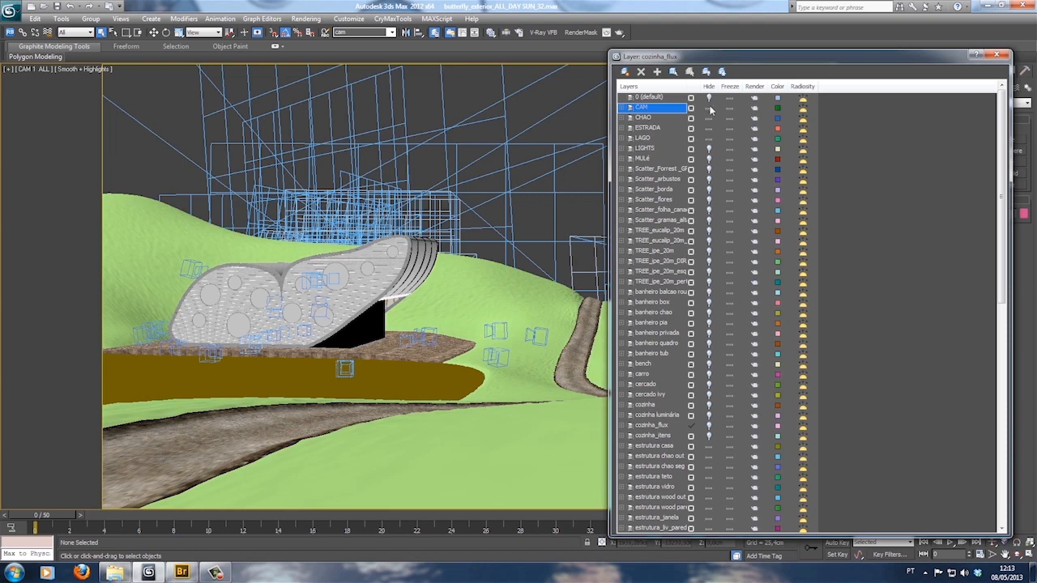
click(709, 108)
Unhide the four layers from Scatter_Forrest to Scatter_flores together and hide them again
click(669, 168)
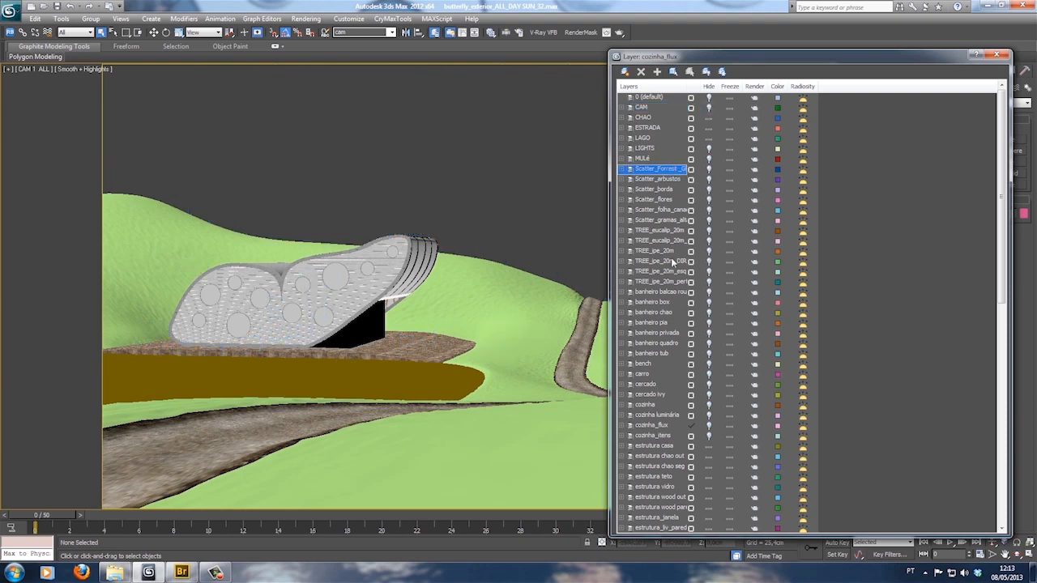
shift+click(669, 284)
click(669, 168)
shift+click(672, 199)
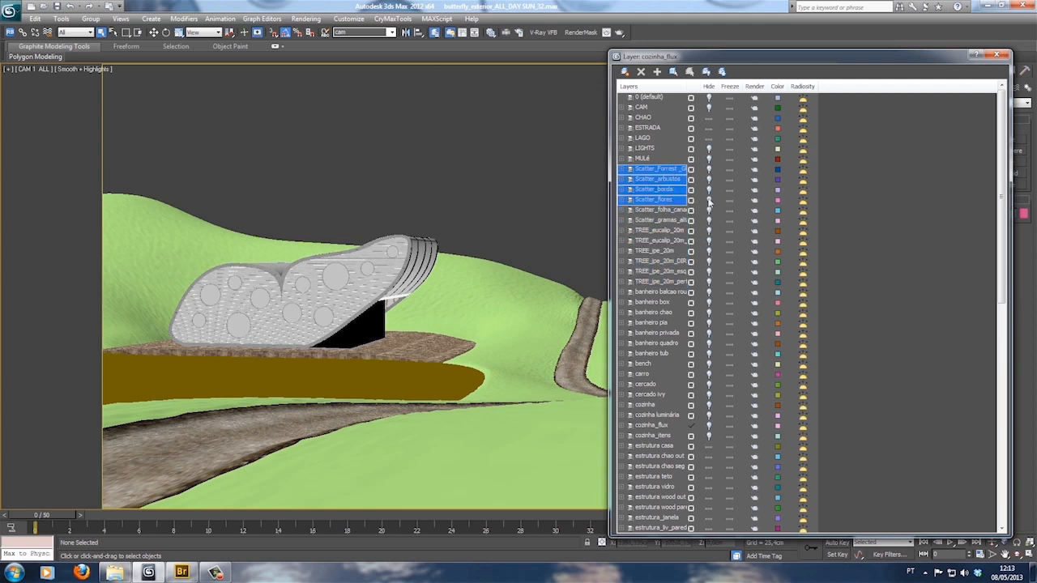
click(709, 200)
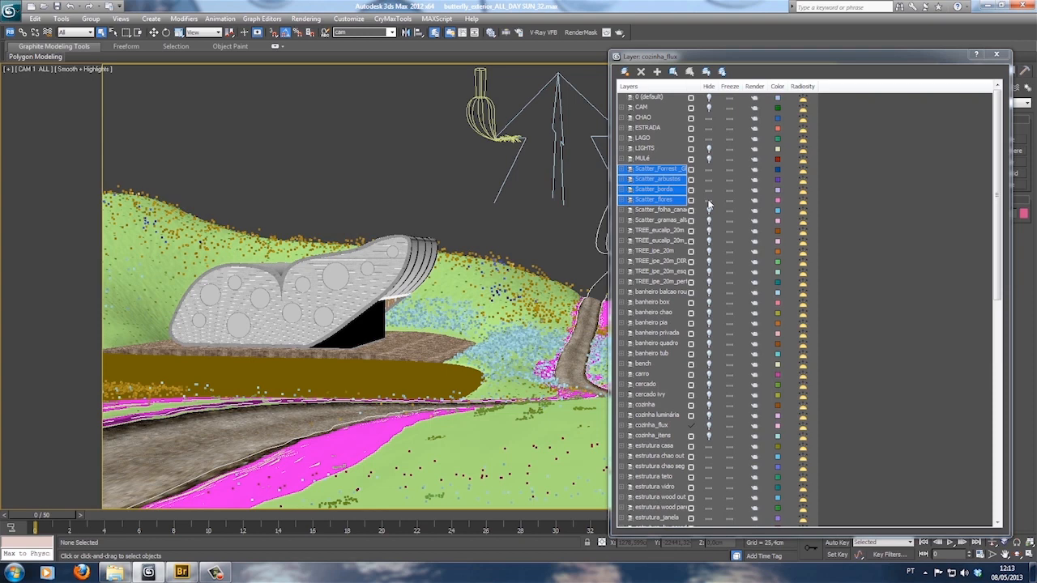
click(709, 201)
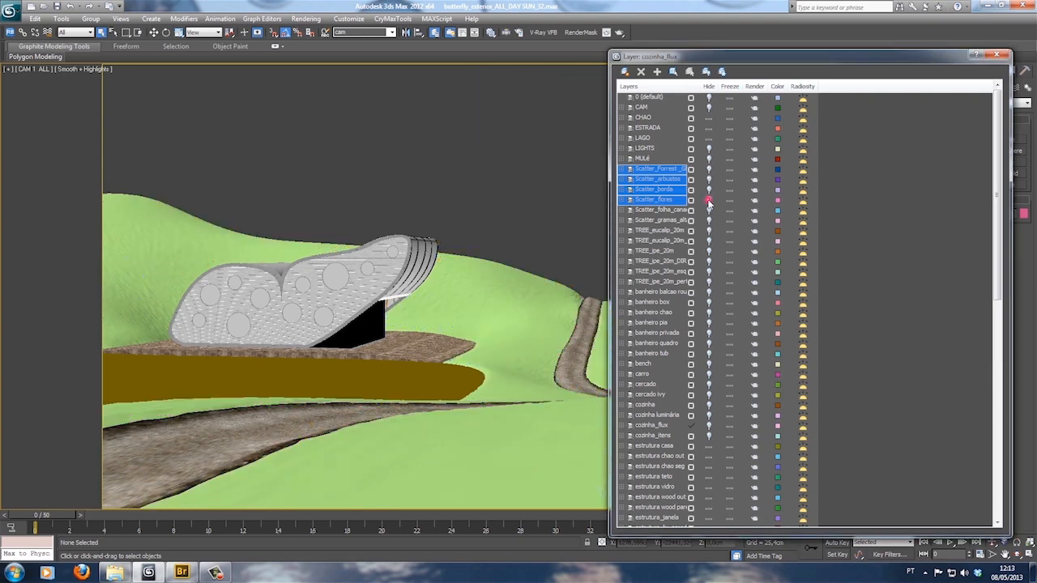
Unhide all seven banheiro layers together, from banheiro balcao to banheiro tub
click(669, 210)
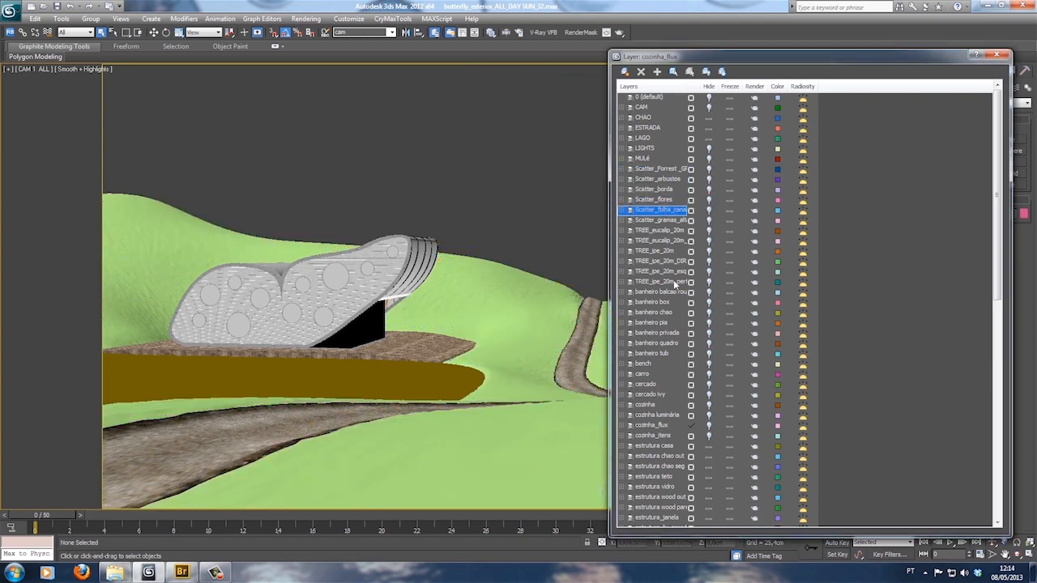
click(664, 386)
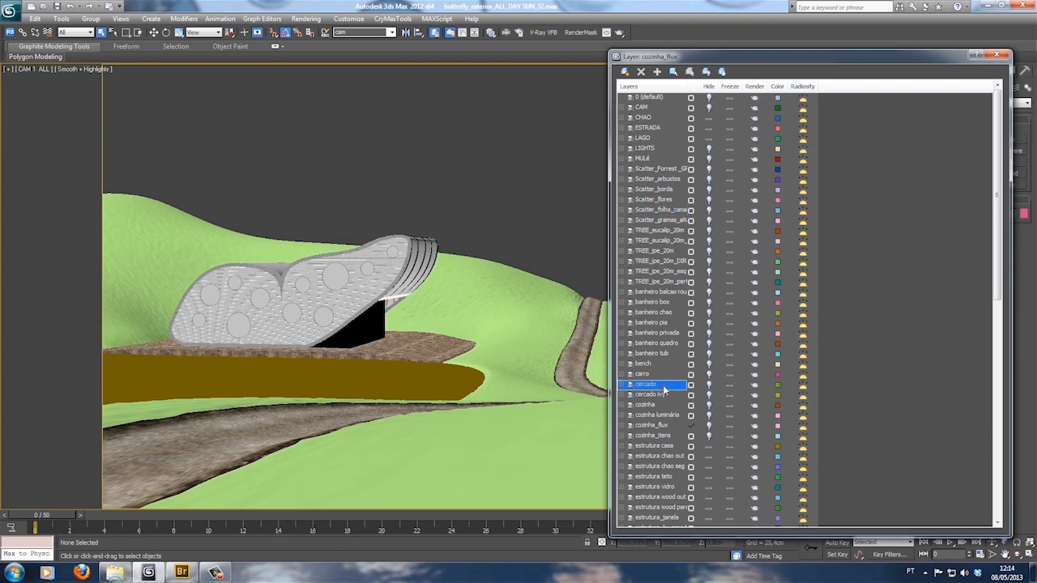
click(658, 292)
shift+click(658, 353)
click(710, 353)
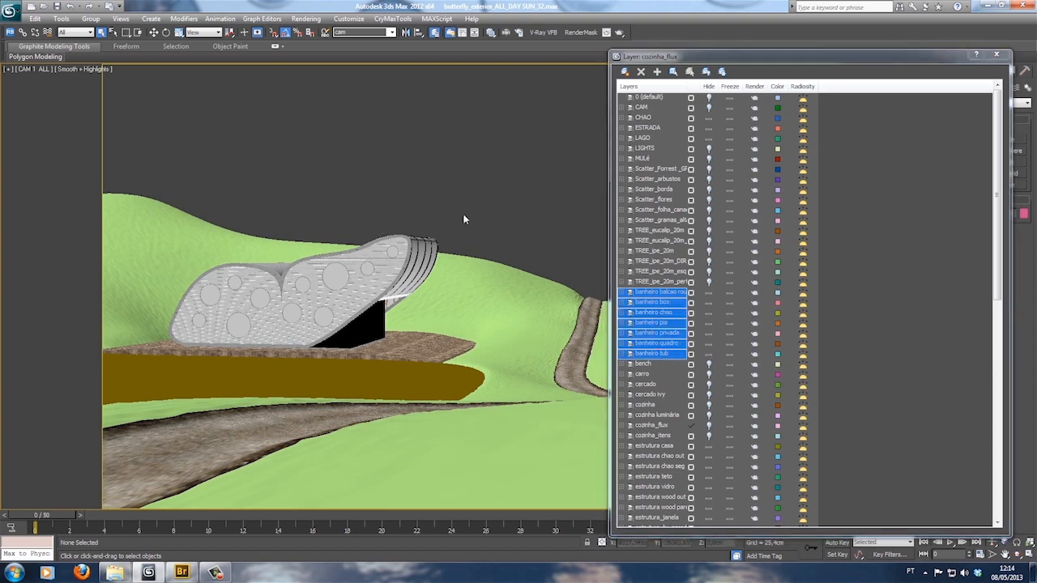
Toggle the visibility of the banheiro layers in wireframe display, hide them and restore the shaded display
key(F3)
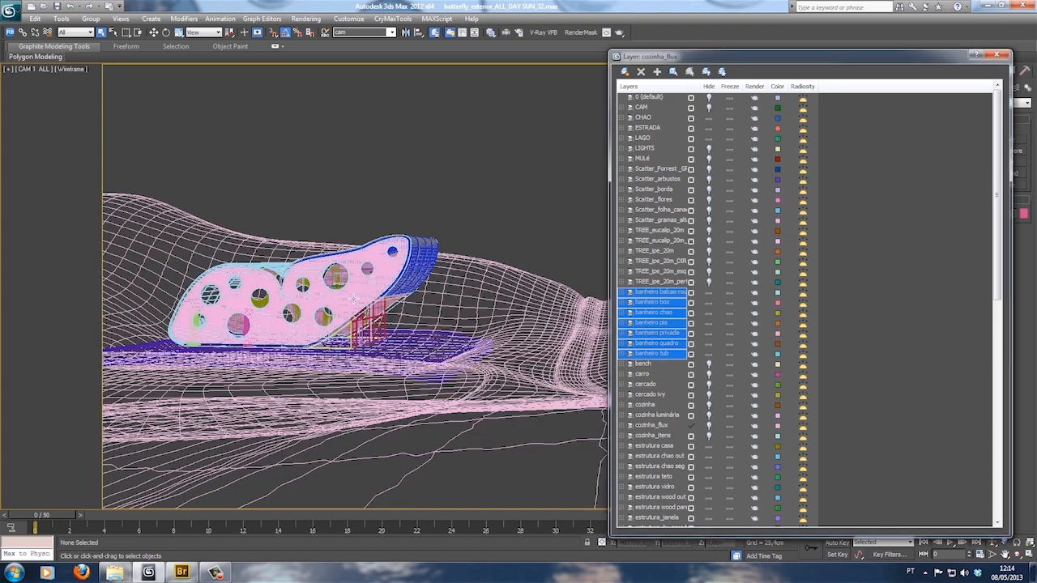
click(707, 295)
click(708, 296)
click(707, 294)
click(709, 294)
key(F3)
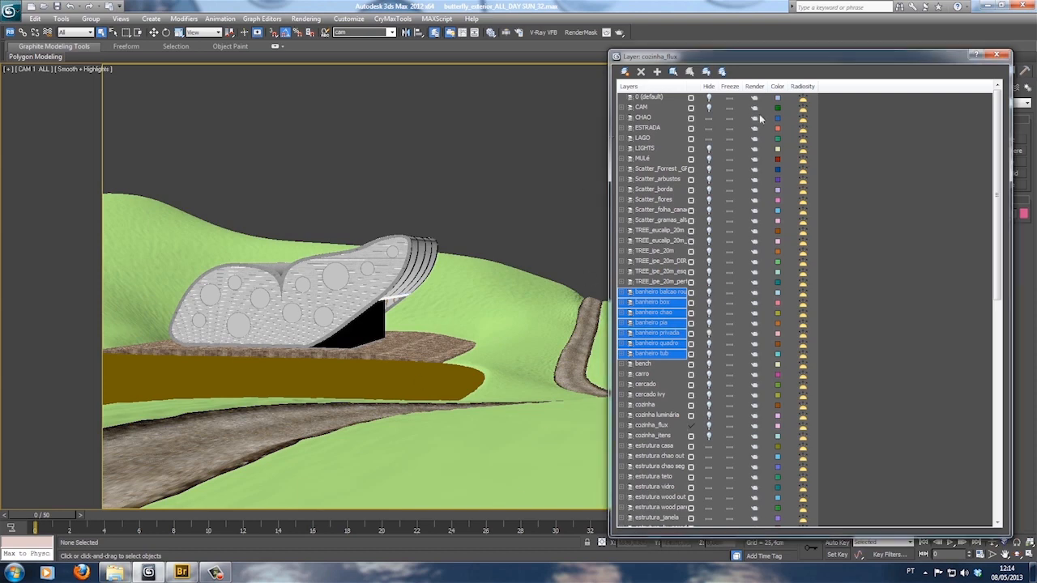
Unhide the CAM layer and expand it to examine its list of cameras, collapsing it again
click(714, 111)
click(709, 107)
click(629, 106)
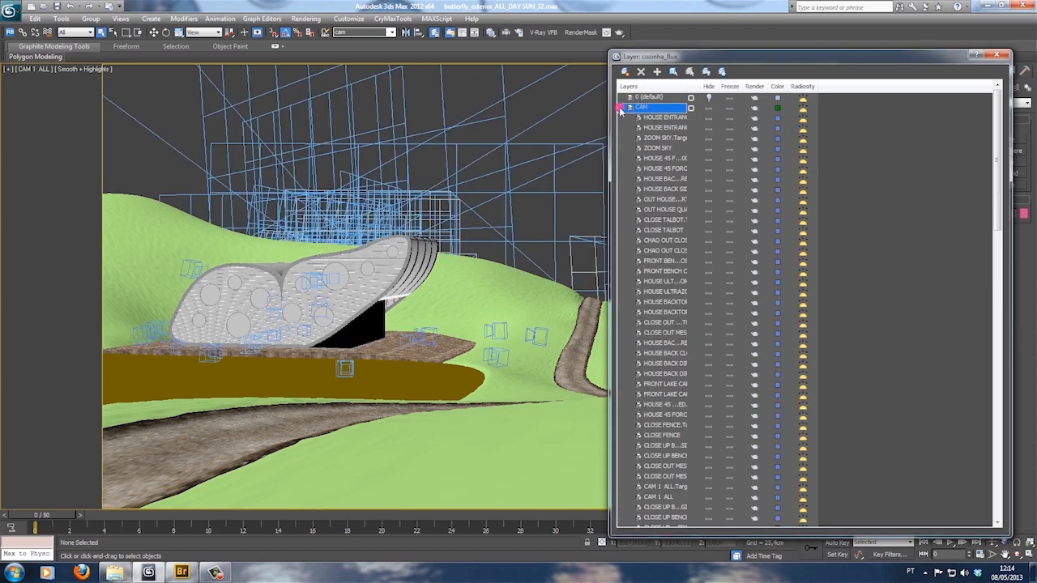
scroll(669, 138, down, 5)
scroll(672, 379, up, 5)
click(623, 108)
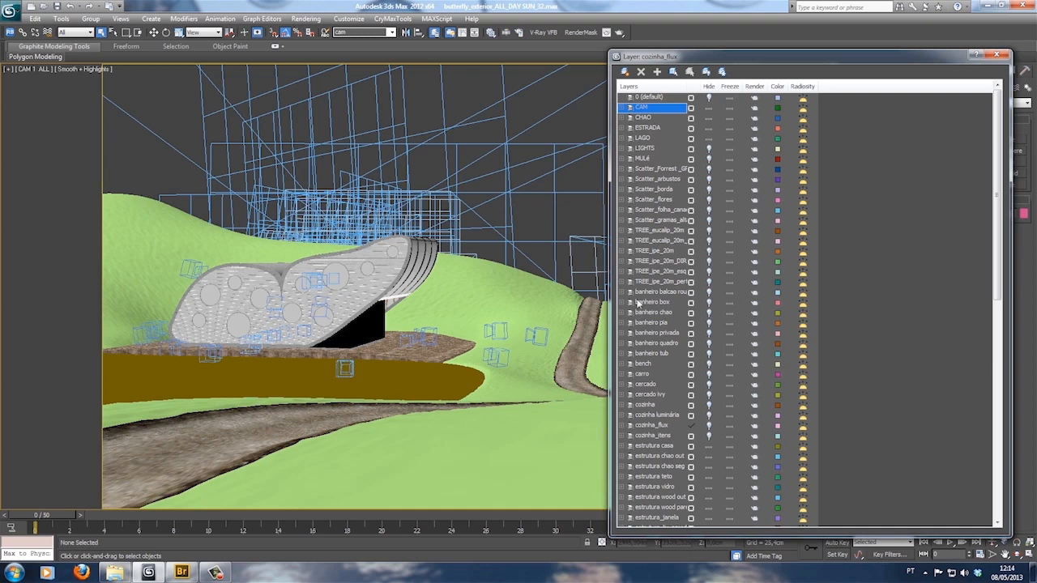
Highlight the banheiro box layer, select the green terrain in the camera view and review its hide and unhide options
click(662, 302)
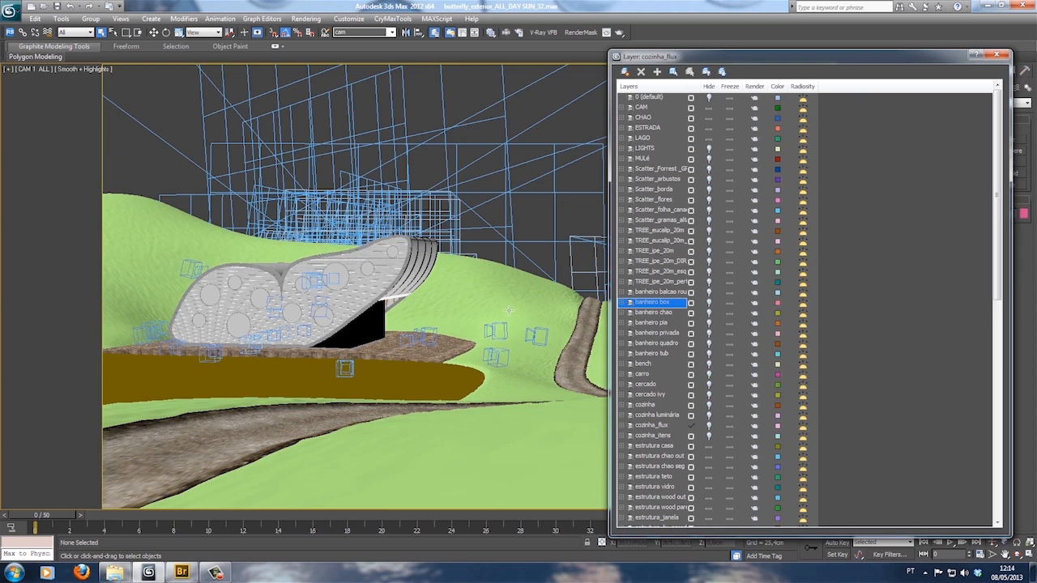
click(477, 288)
right_click(477, 289)
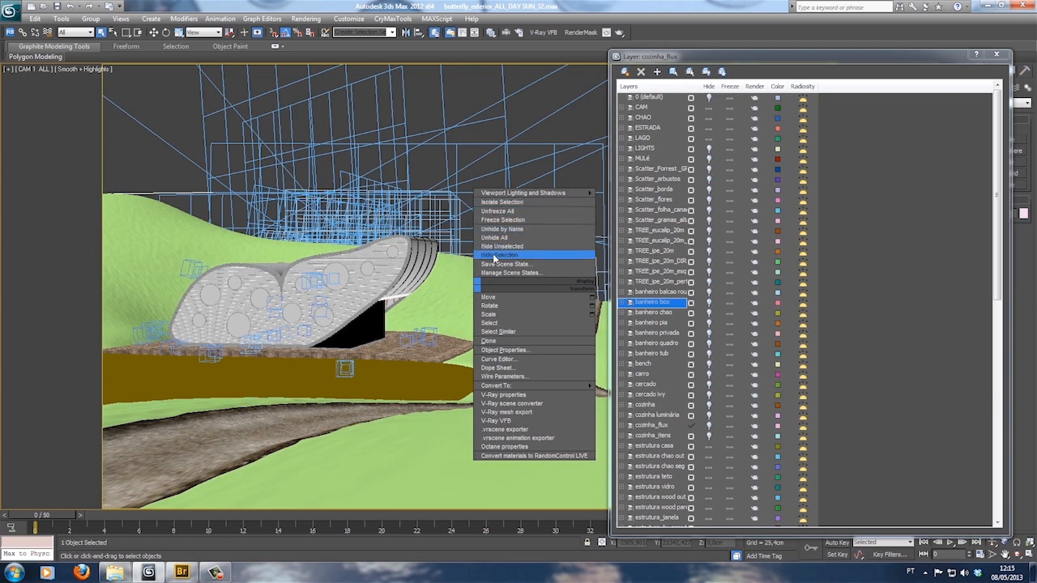
click(445, 321)
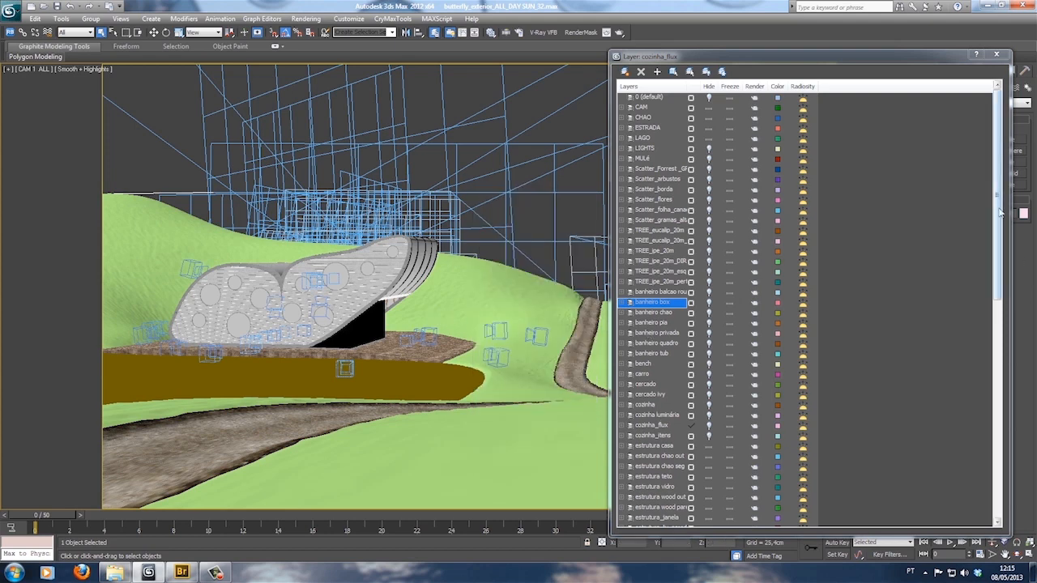
drag(1001, 214, 1022, 186)
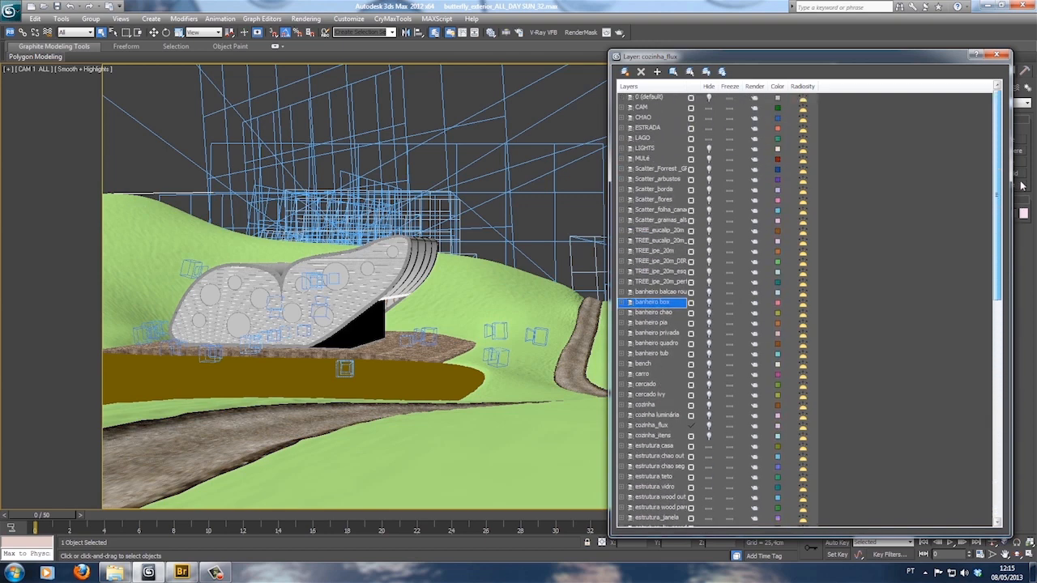
Unhide all six TREE layers together, and likewise all six Scatter layers
click(662, 232)
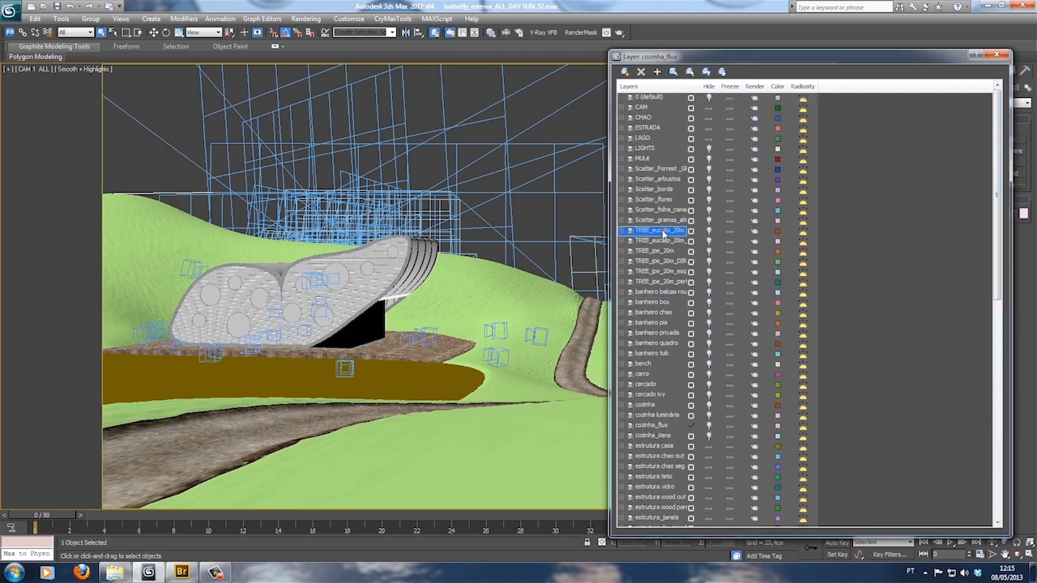
shift+click(667, 282)
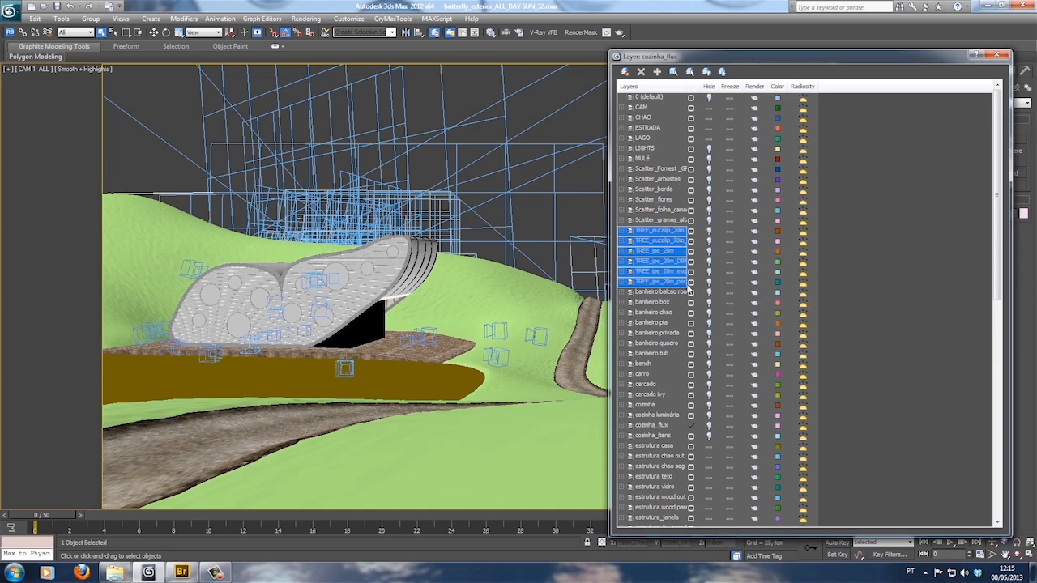
click(709, 282)
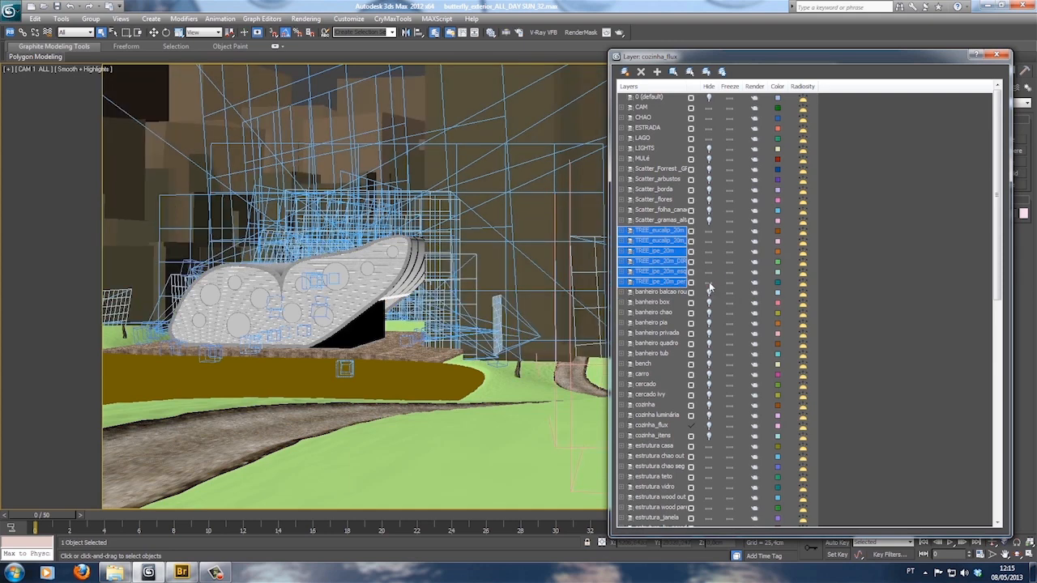
click(669, 219)
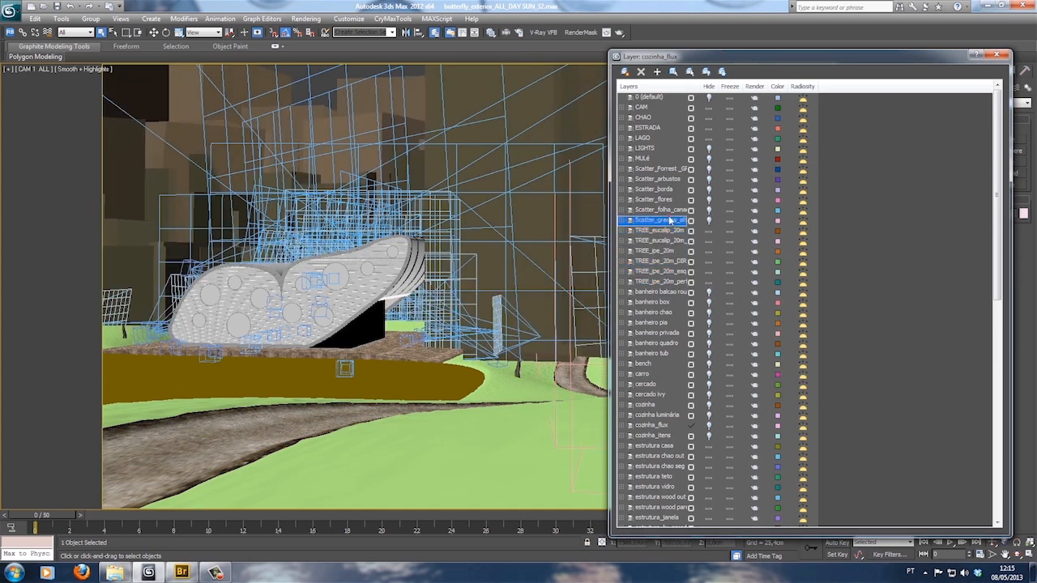
shift+click(667, 168)
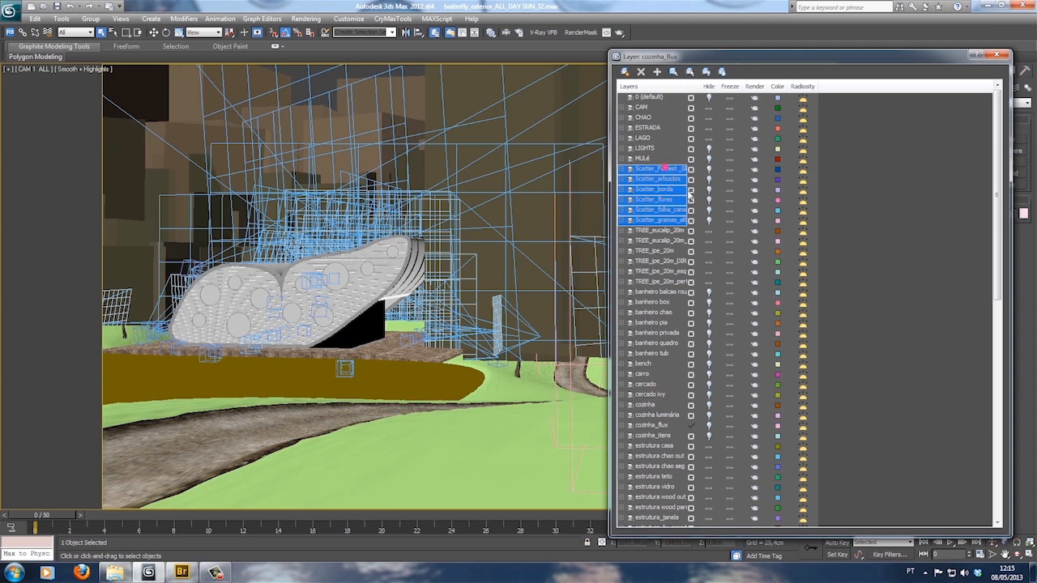
click(708, 224)
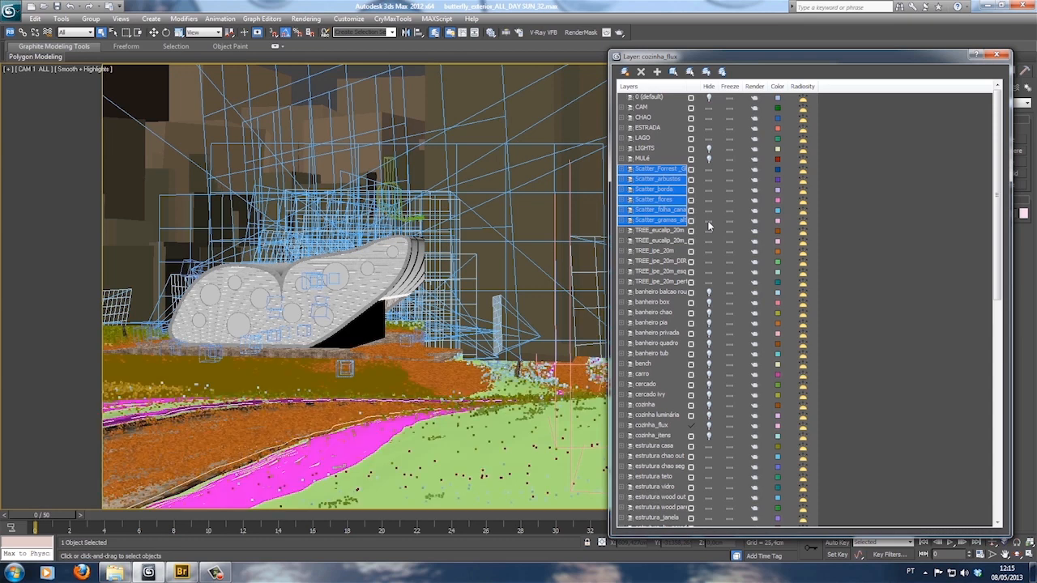
Unhide the banheiro balcao, banheiro box, banheiro chao and bench layers
click(678, 272)
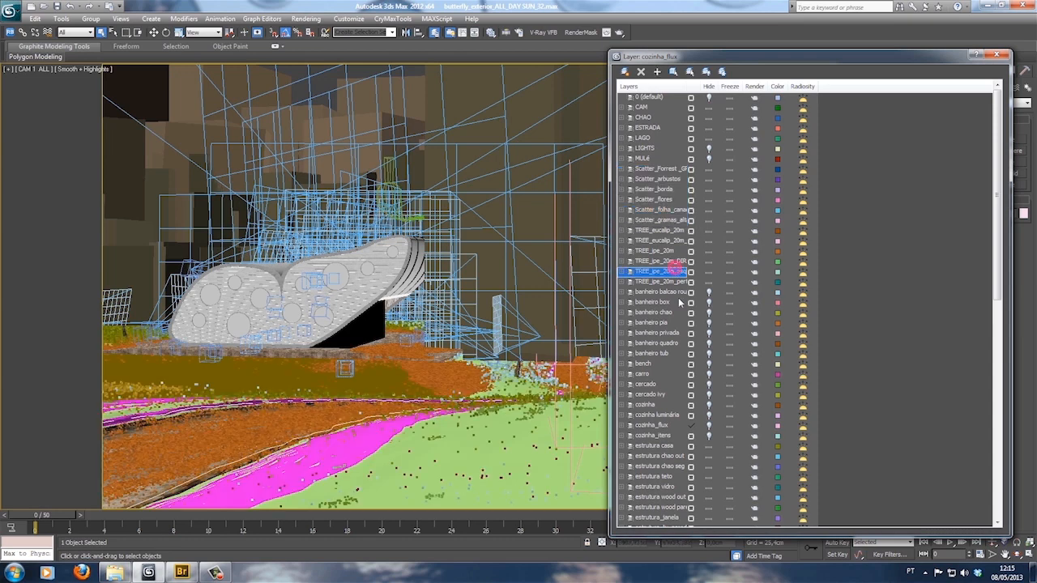
click(677, 292)
scroll(673, 328, down, 1)
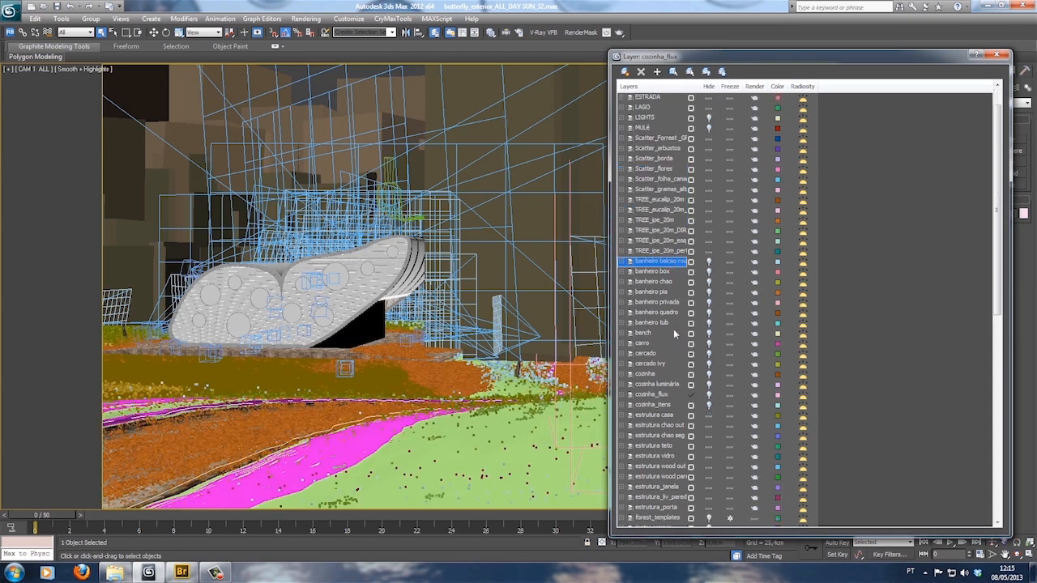
click(709, 263)
click(707, 271)
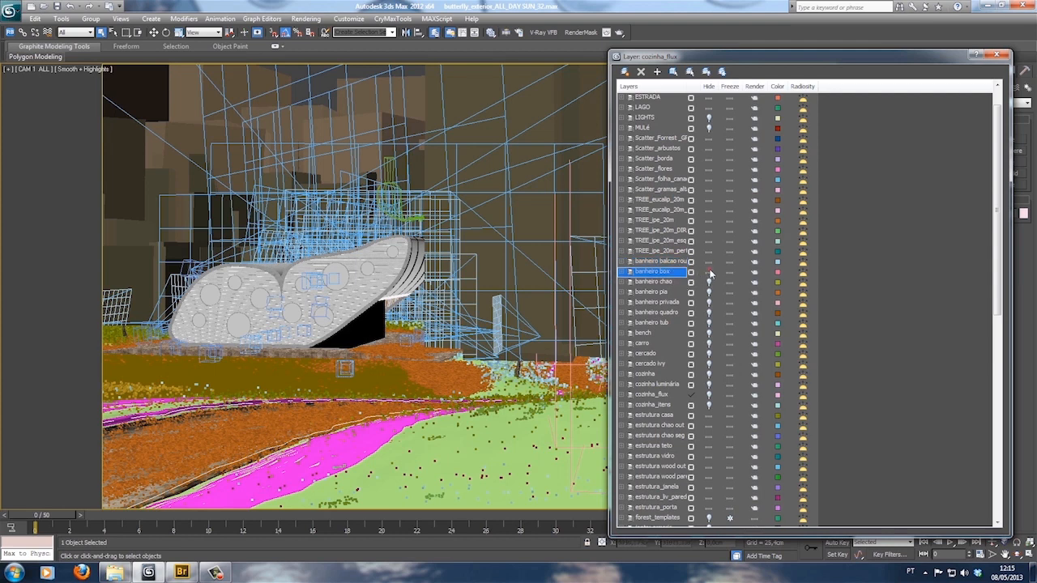
click(708, 281)
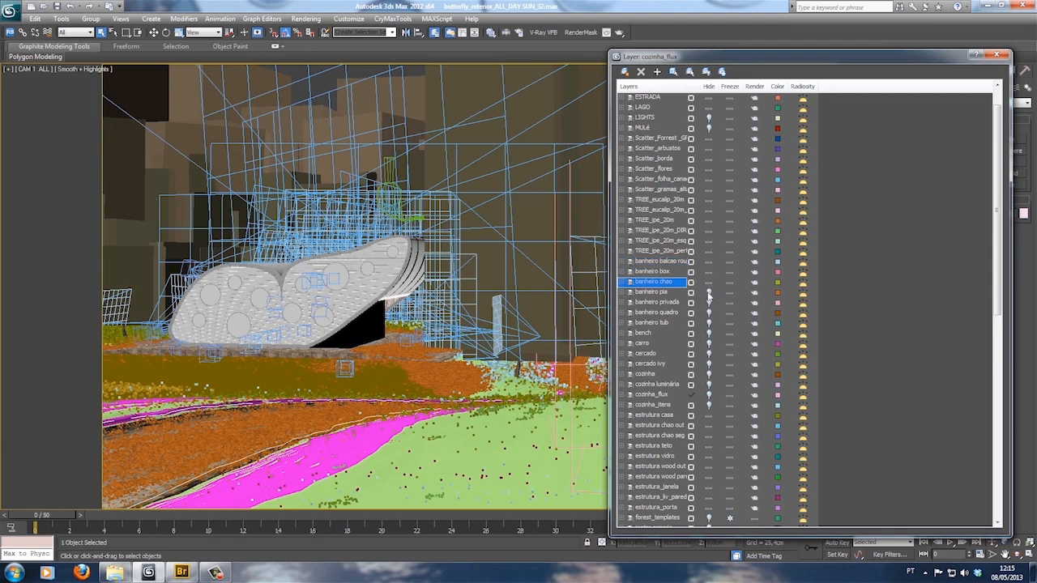
click(650, 189)
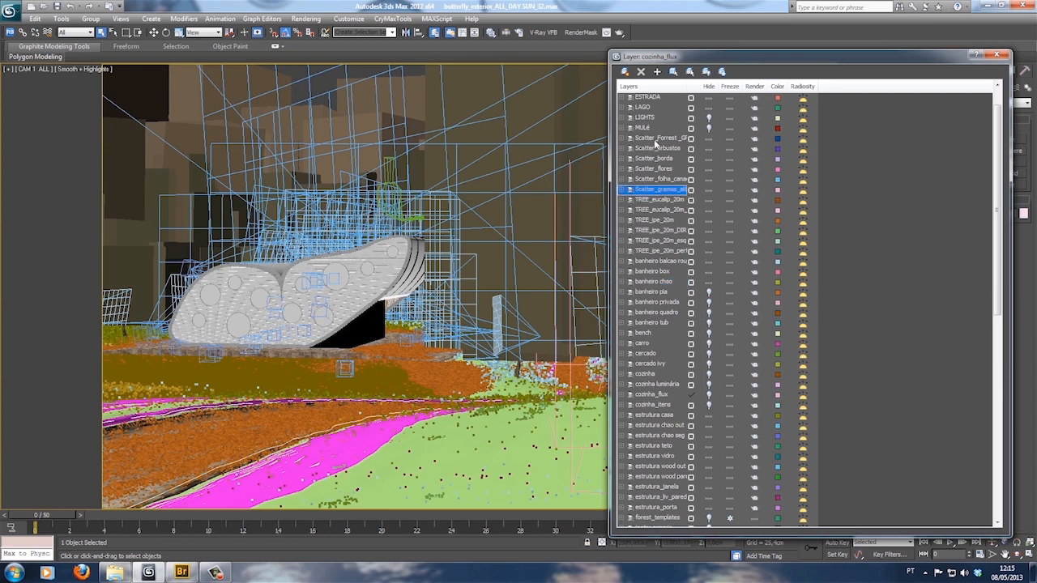
click(709, 333)
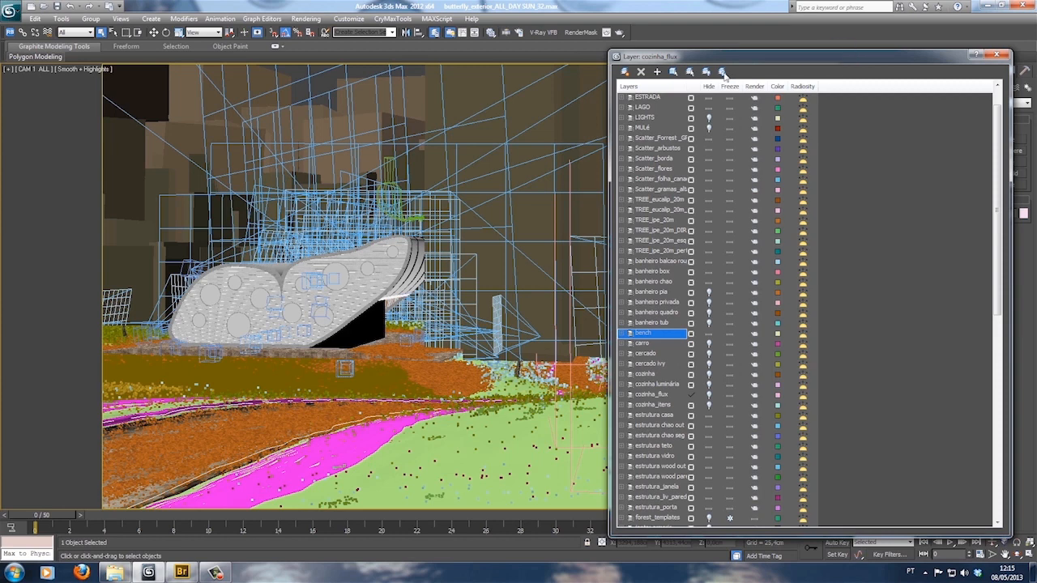
Move the layer manager aside to uncover the bench in the camera view, and hide all six TREE layers
click(872, 58)
drag(794, 58, 677, 73)
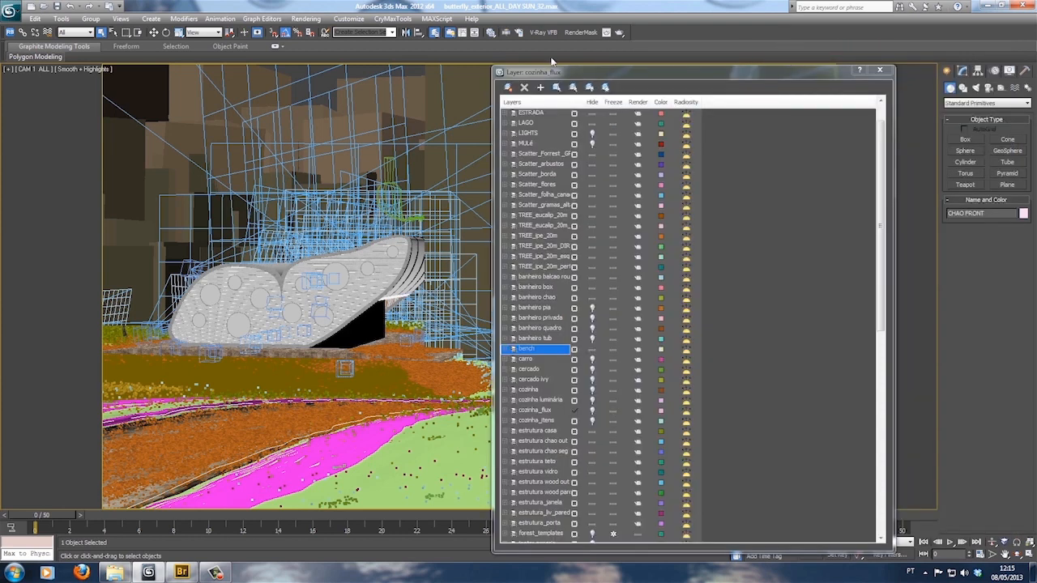
drag(774, 74, 395, 47)
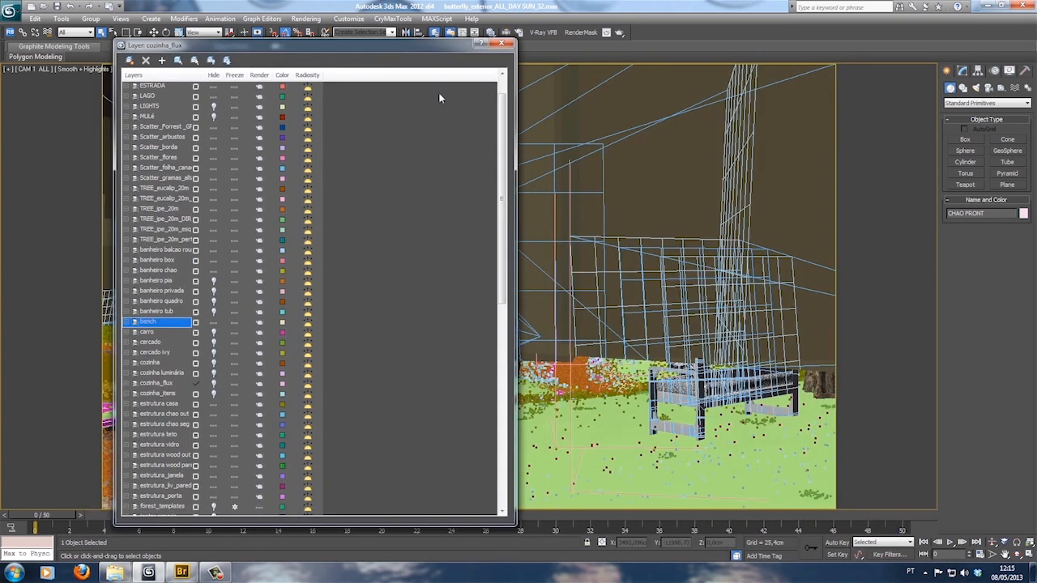
click(173, 186)
shift+click(183, 240)
click(214, 241)
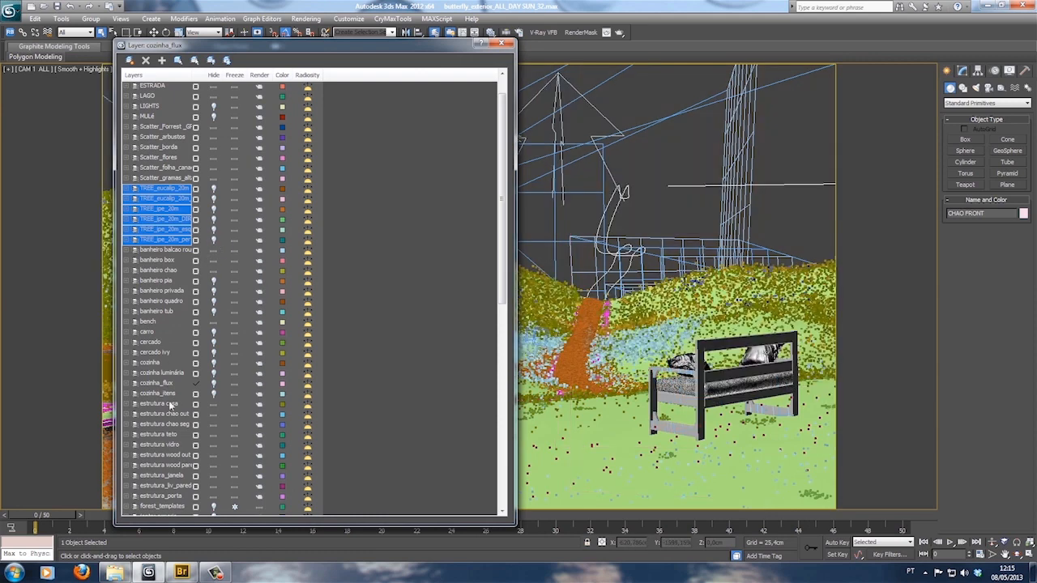
Select all objects on the bench layer through the layer manager and activate the Move tool
click(165, 322)
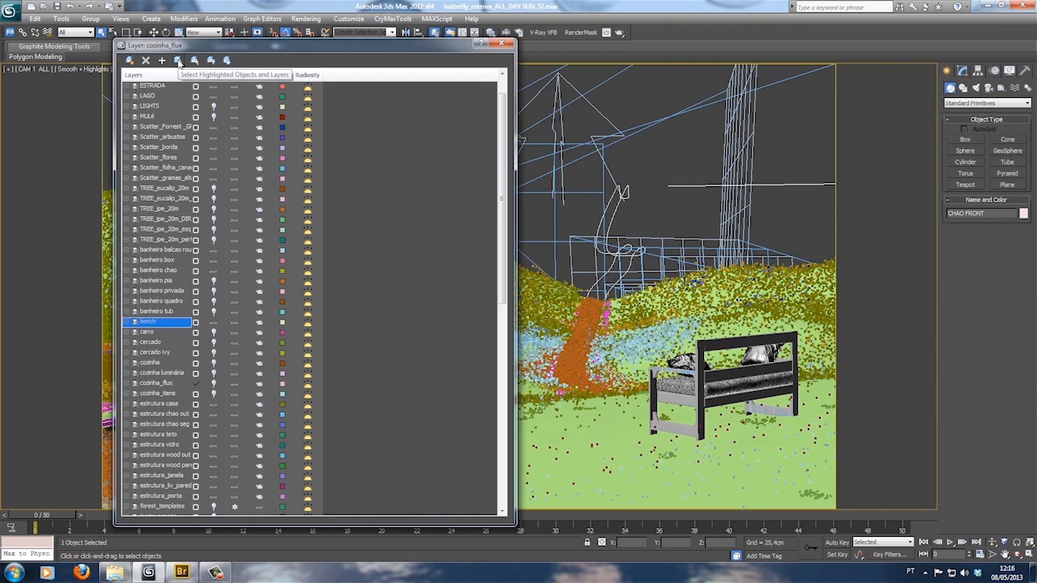
click(178, 61)
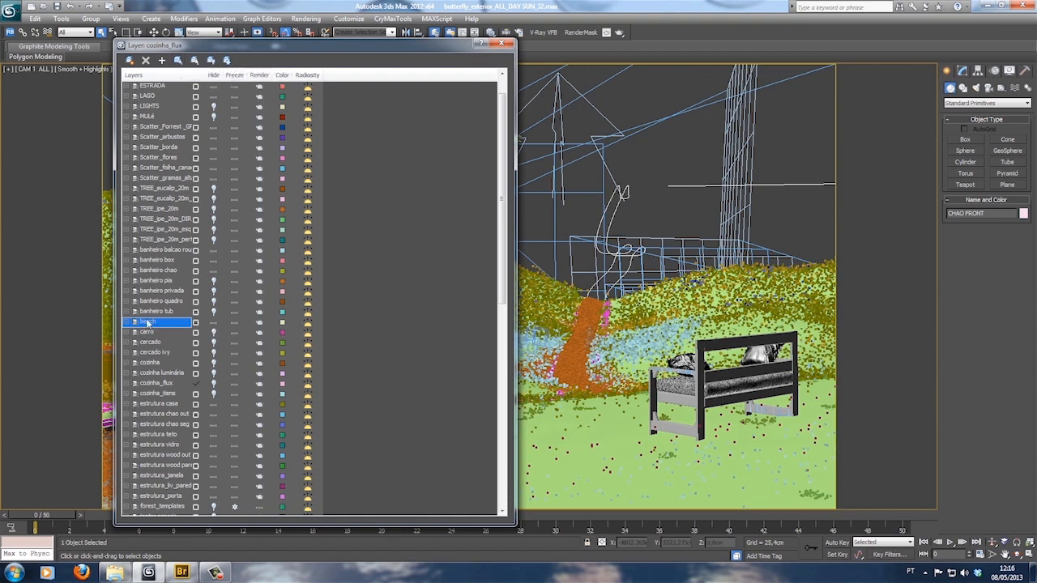
click(178, 61)
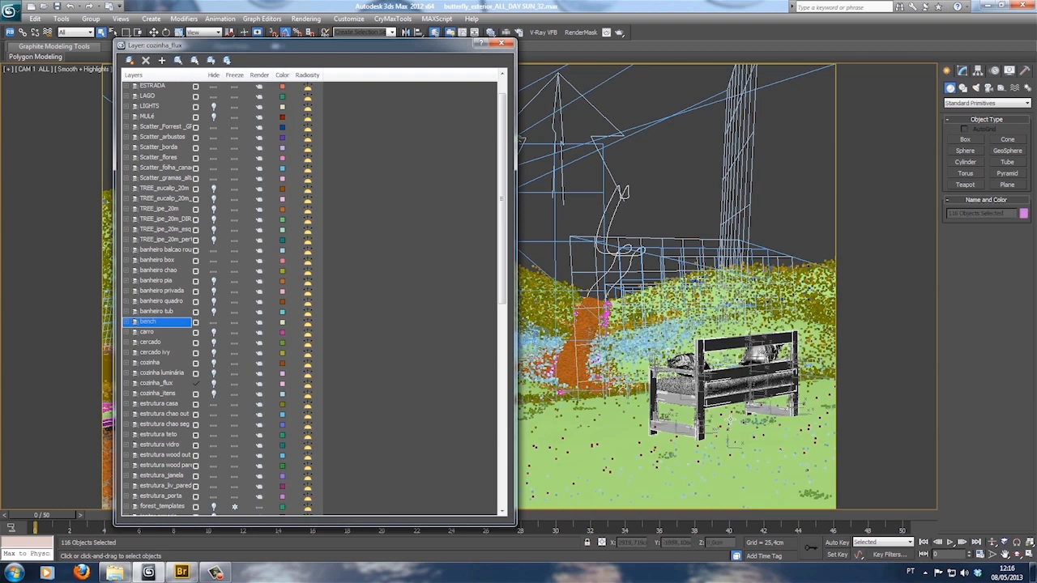
key(w)
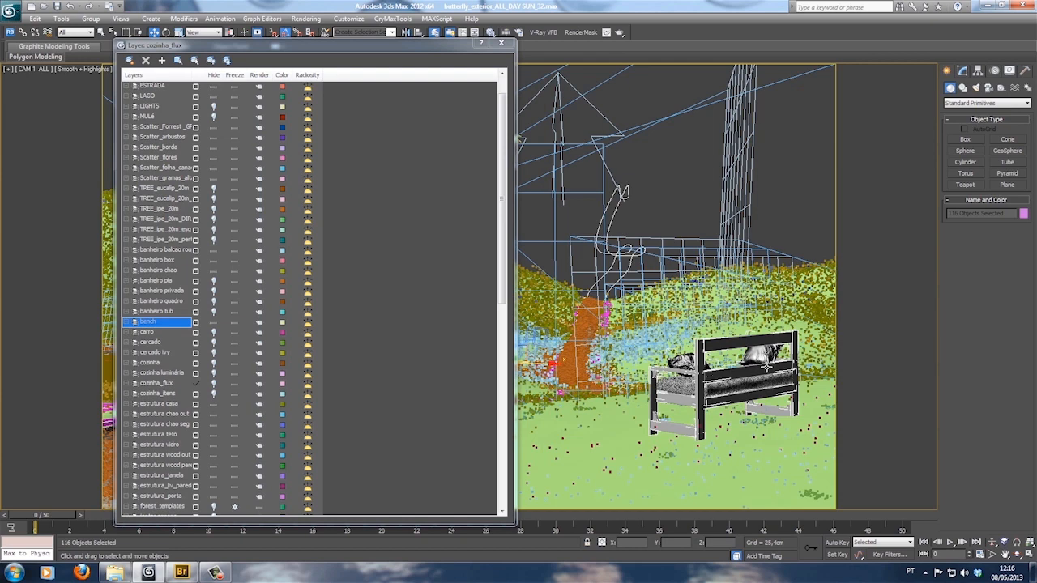
Unhide the LIGHTS layer, expand it to view the lights it contains, and collapse it again
click(162, 353)
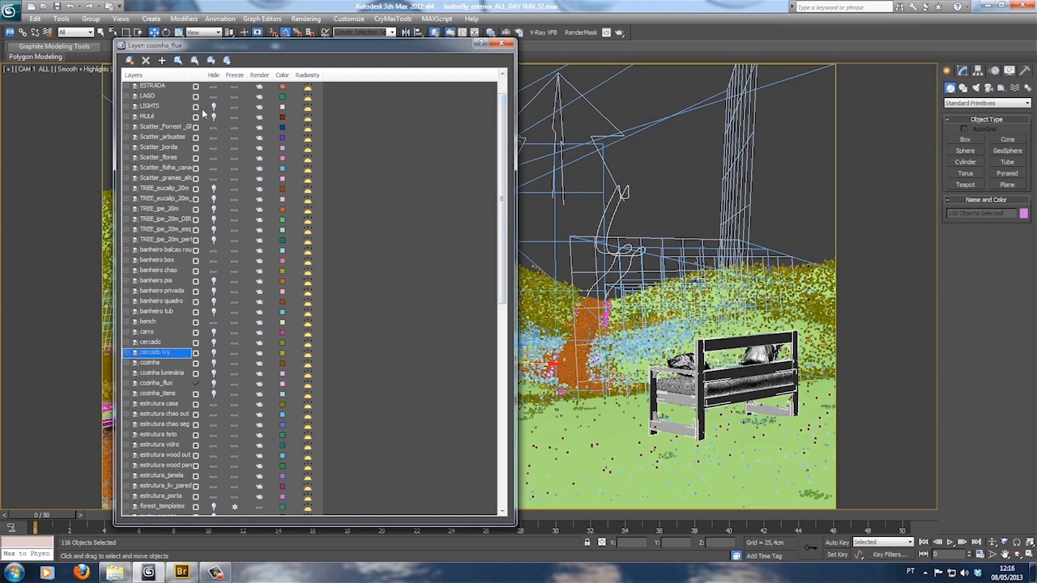
click(137, 106)
click(127, 107)
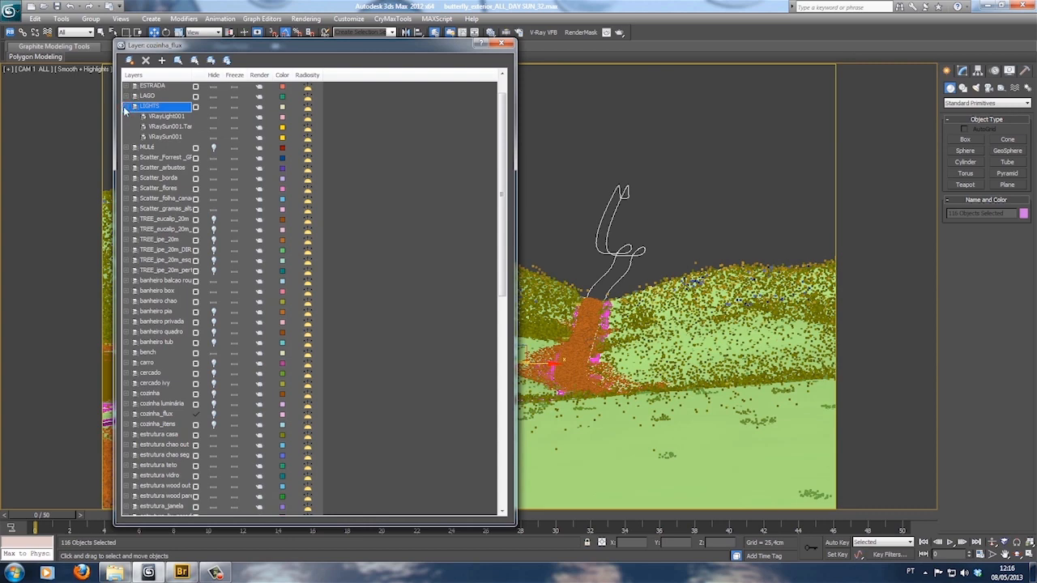
click(125, 107)
Close the layer manager and open the V-Ray Light Lister, shifting its window clear of the bench
click(502, 44)
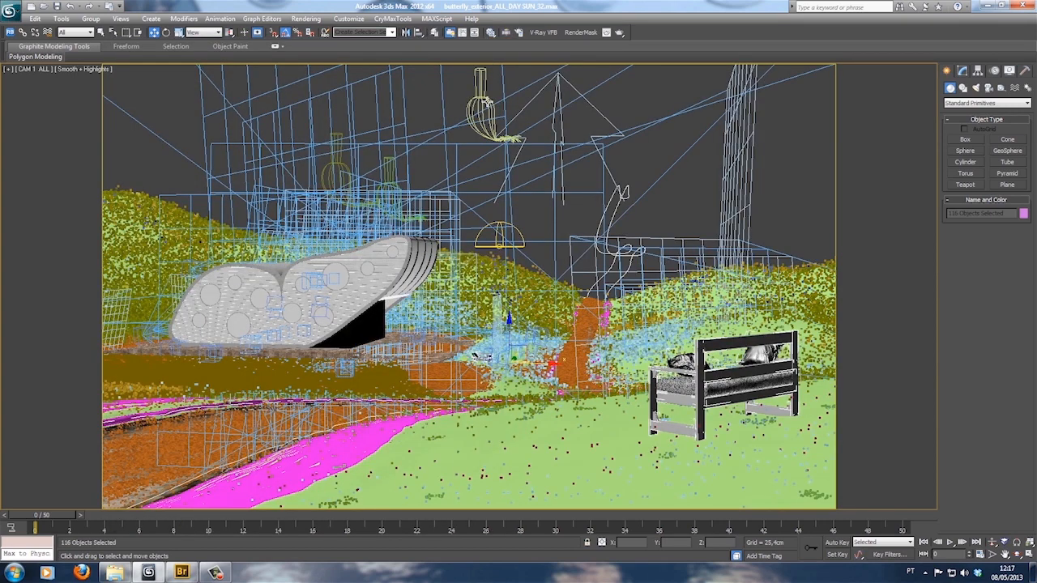
click(506, 33)
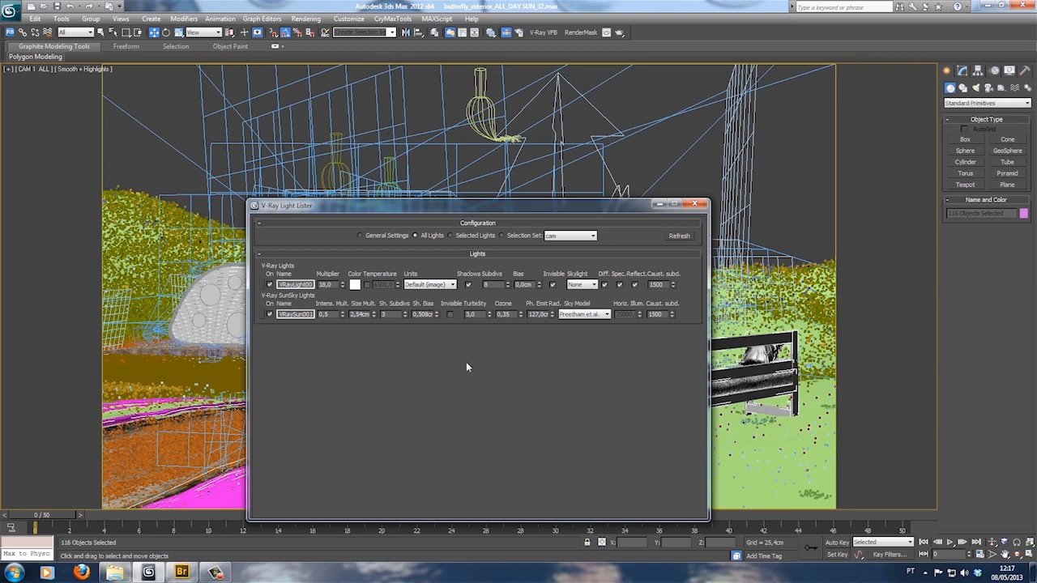
drag(634, 208, 539, 164)
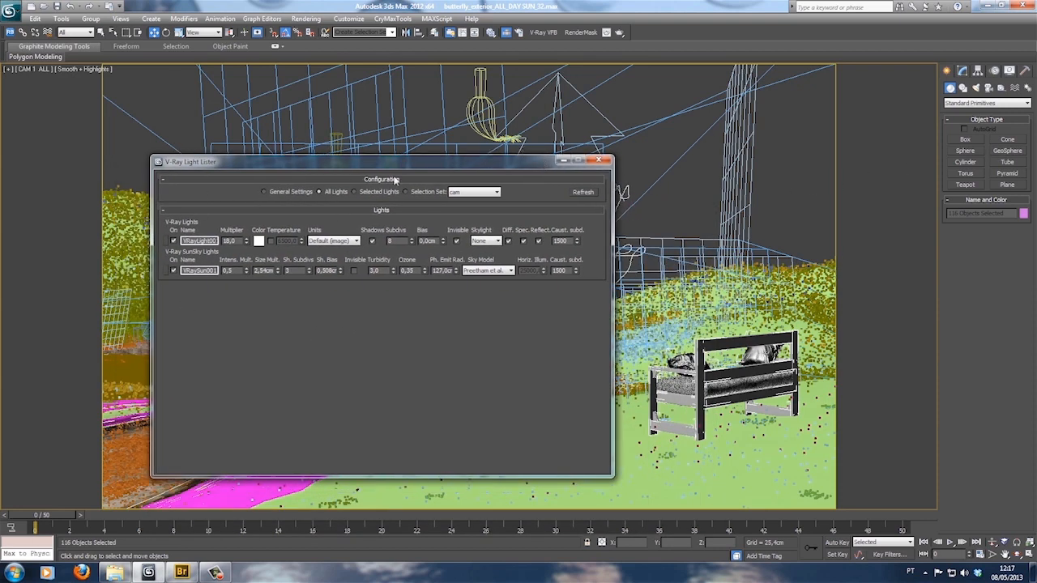
Locate VRayLightLister in the VRay category of the toolbar customisation, try to place it on the main toolbar, and close the customisation dialog
click(344, 20)
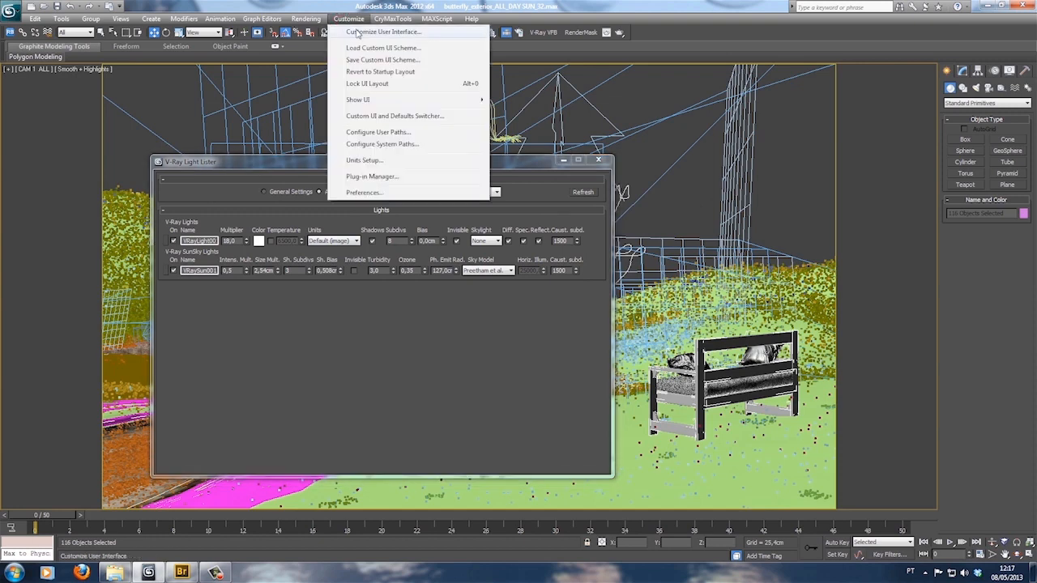
click(357, 31)
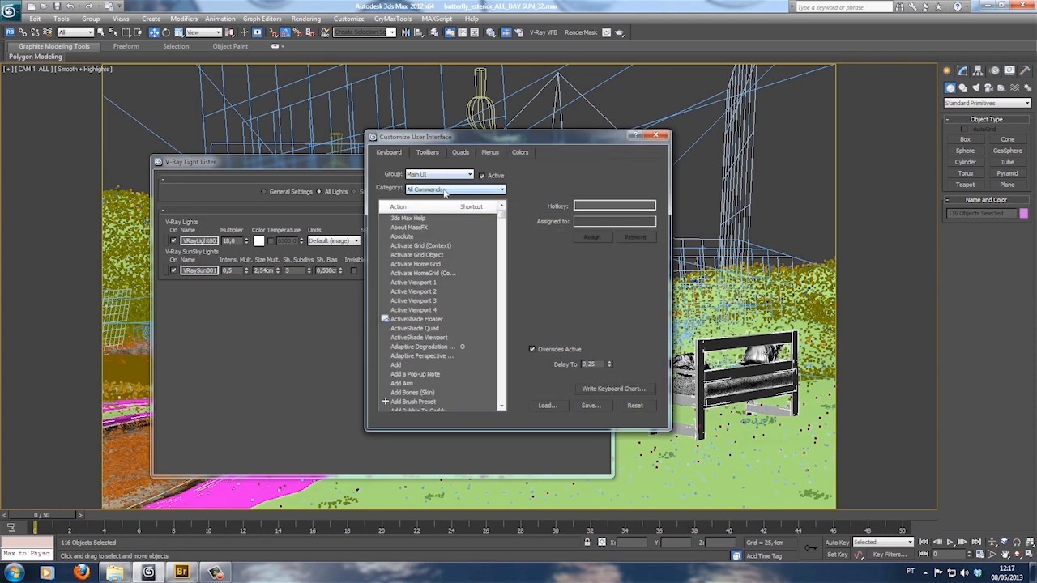
click(427, 152)
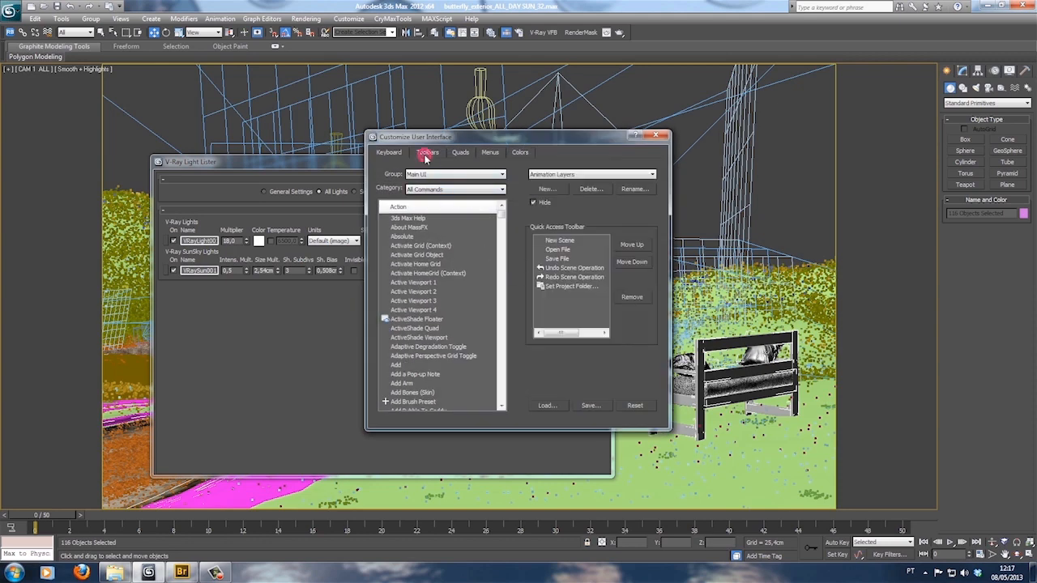
click(441, 191)
scroll(454, 300, down, 10)
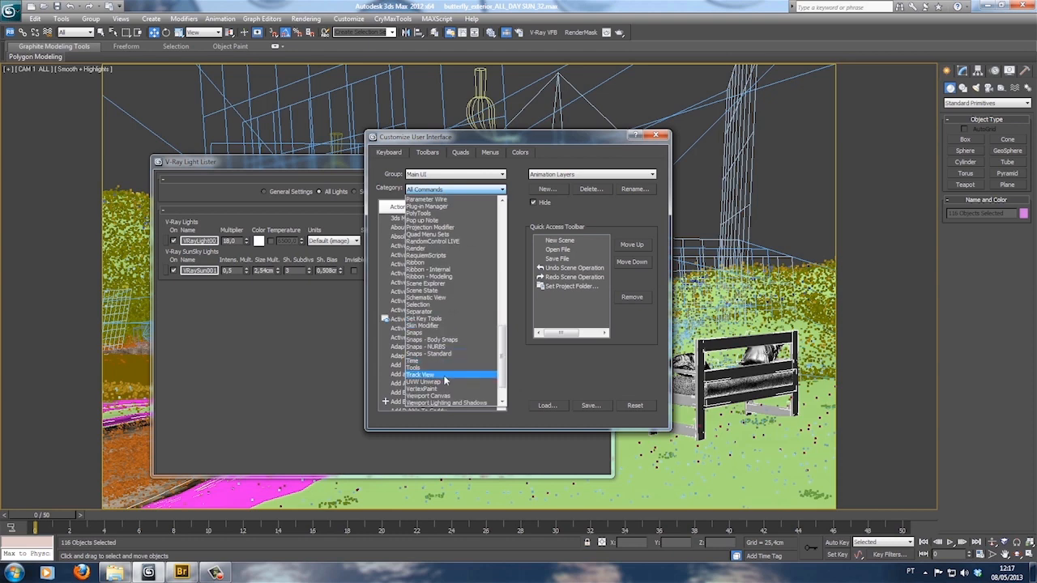
scroll(444, 380, down, 2)
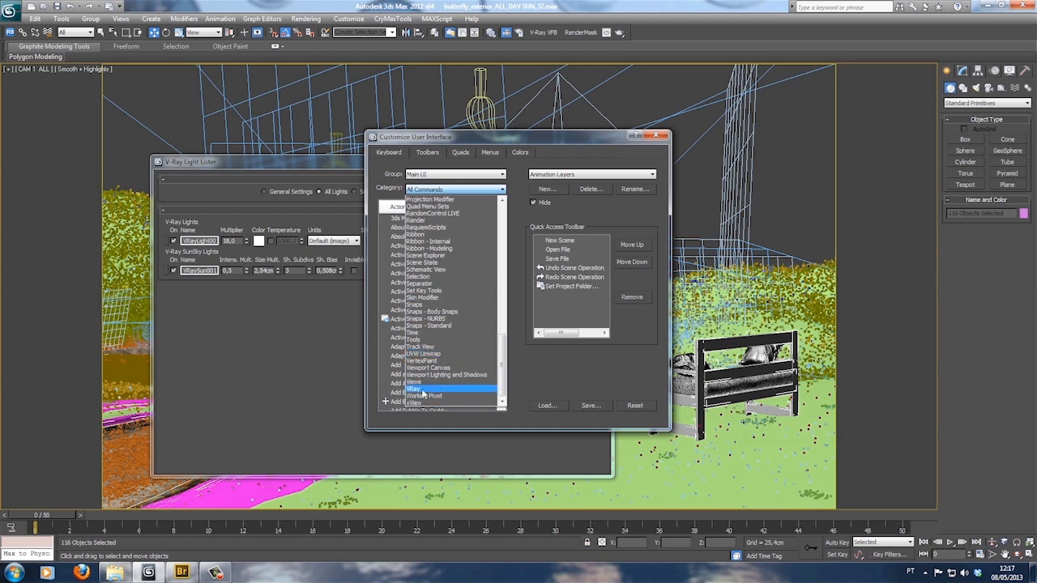
click(417, 390)
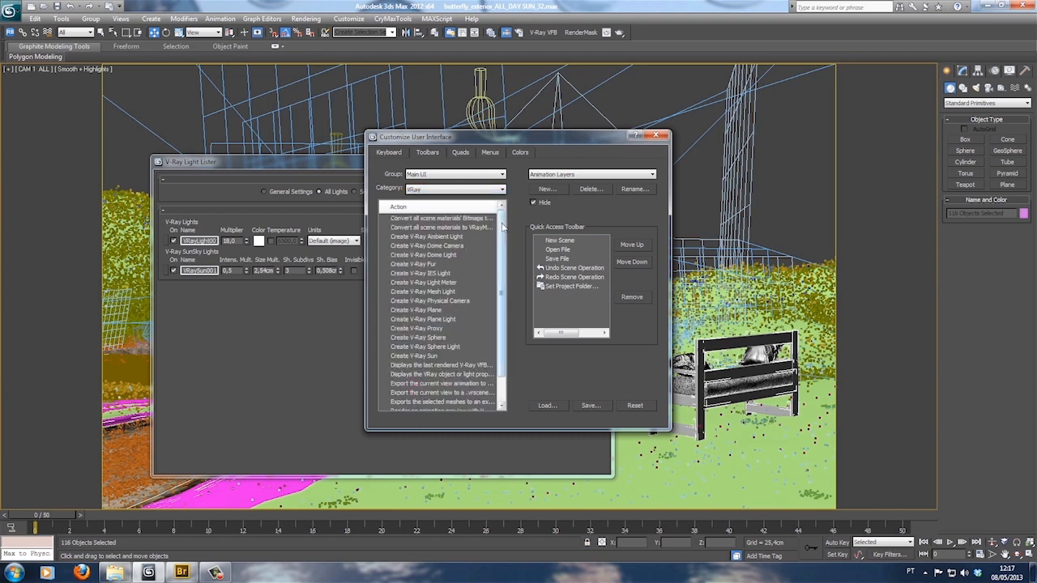
scroll(496, 236, down, 1)
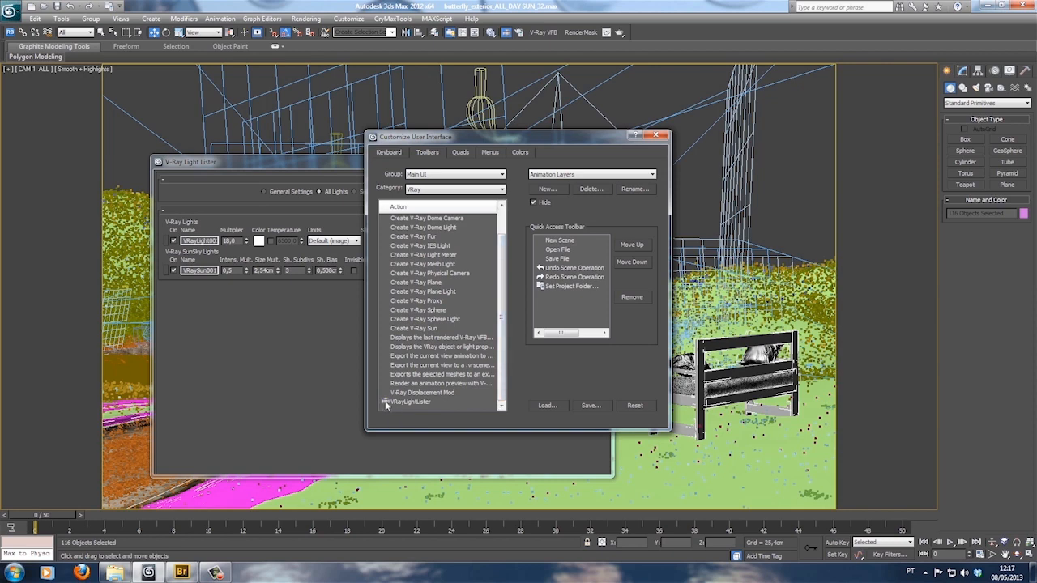
drag(389, 403, 510, 38)
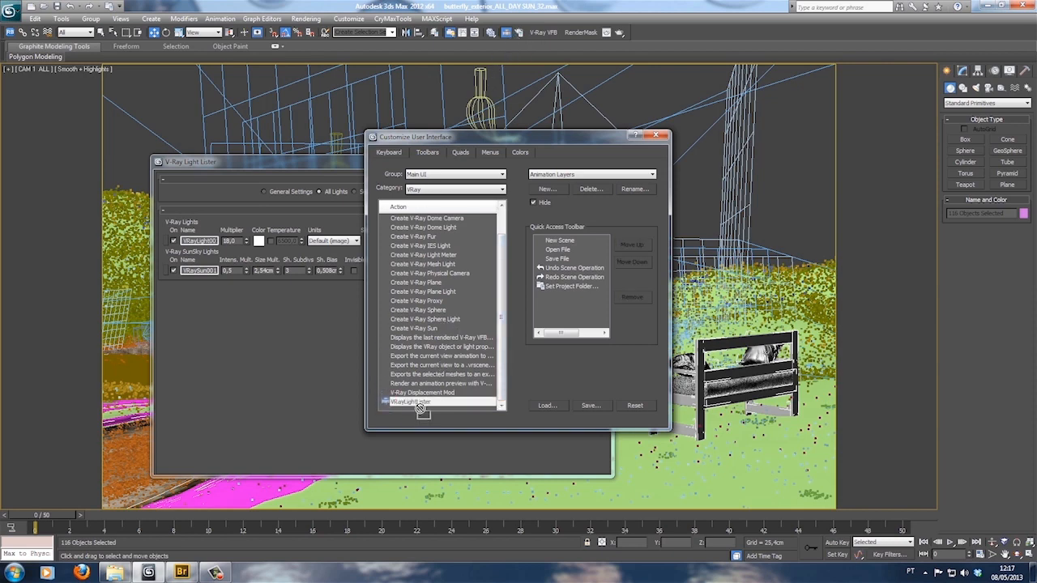
click(661, 136)
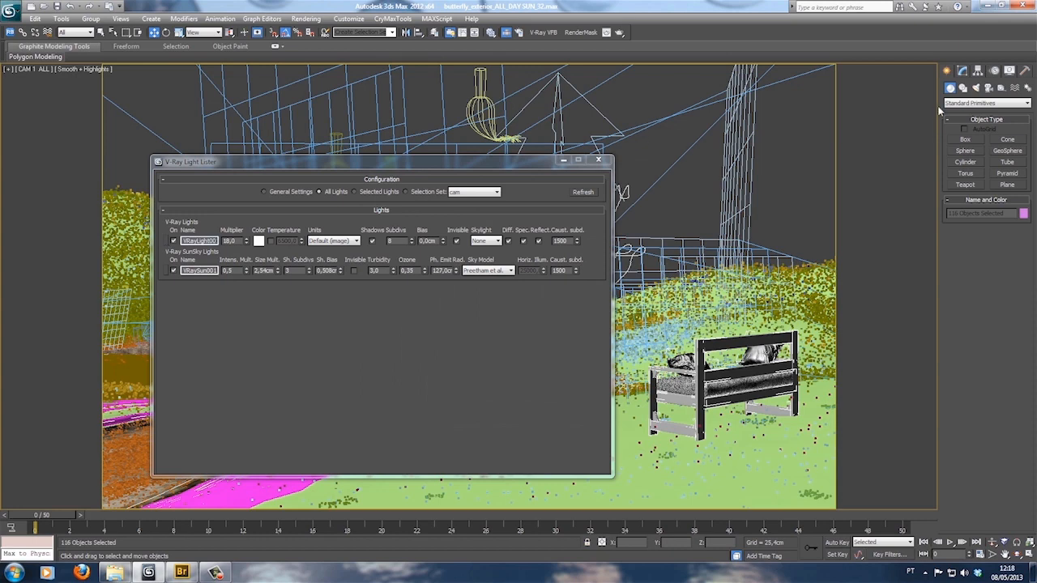
Hide all layers, unhide only the 0 (default) layer and make it the current layer, and close the layer manager
click(976, 87)
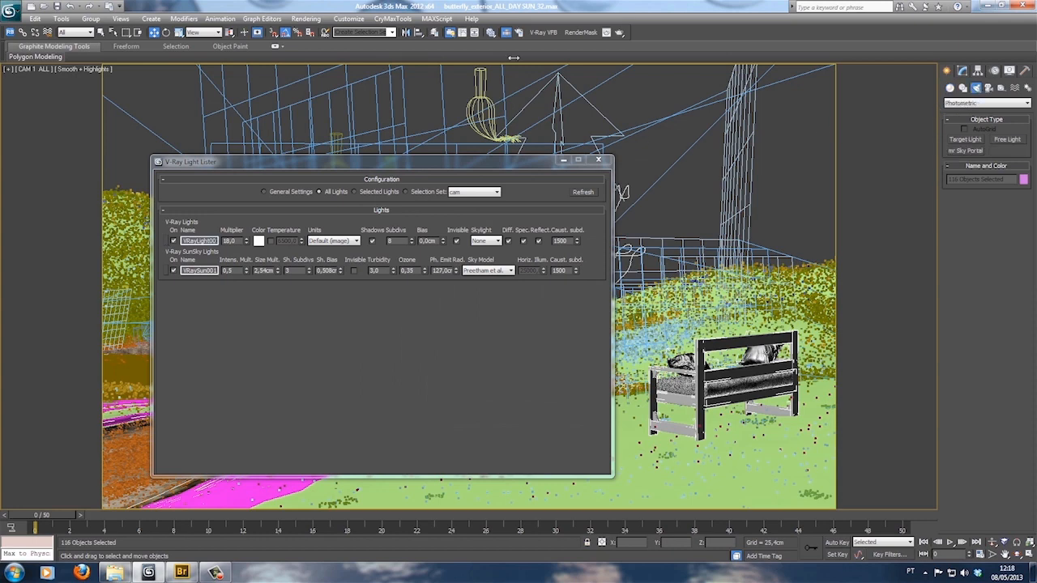
click(434, 33)
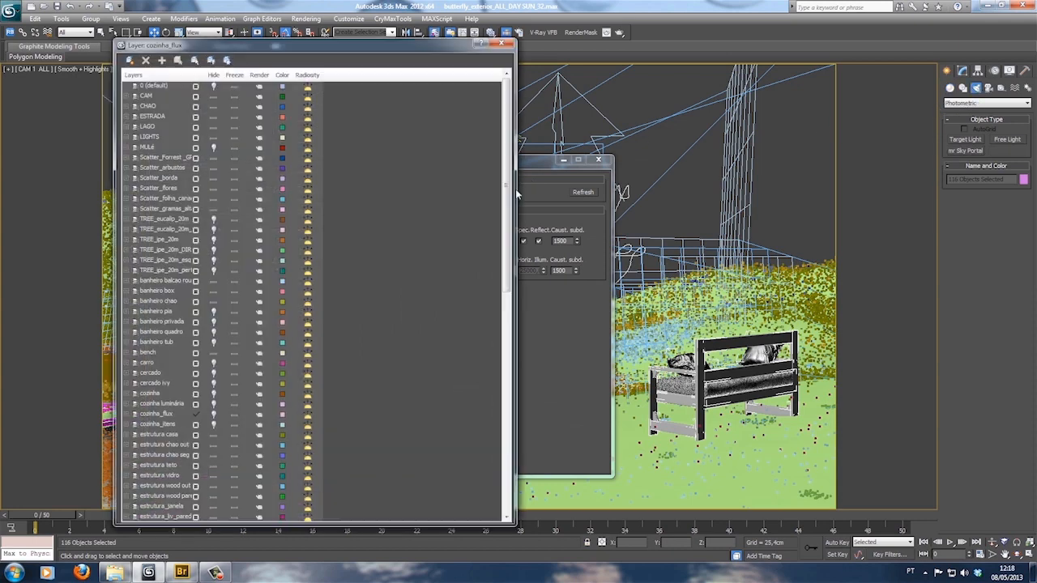
click(210, 59)
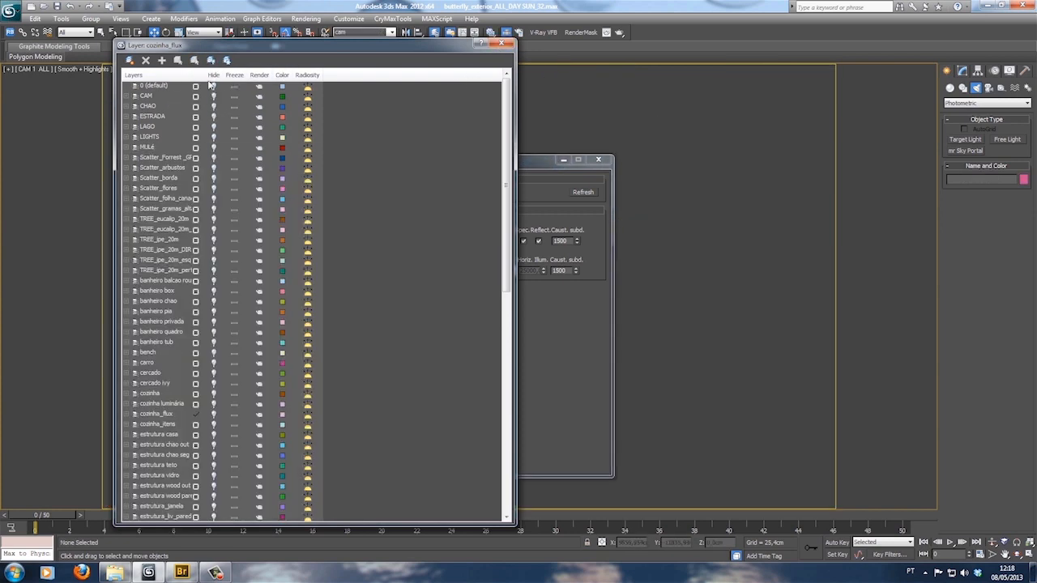
click(213, 86)
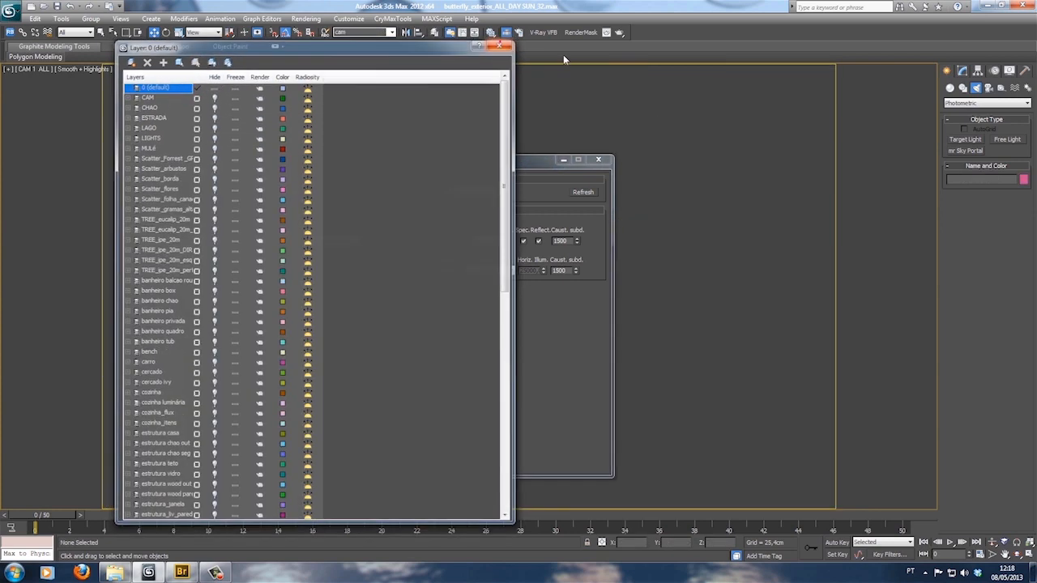
click(502, 42)
Create a sphere-type VRayLight with a radius of about 127 cm beside the V-Ray Light Lister in the camera view
click(970, 103)
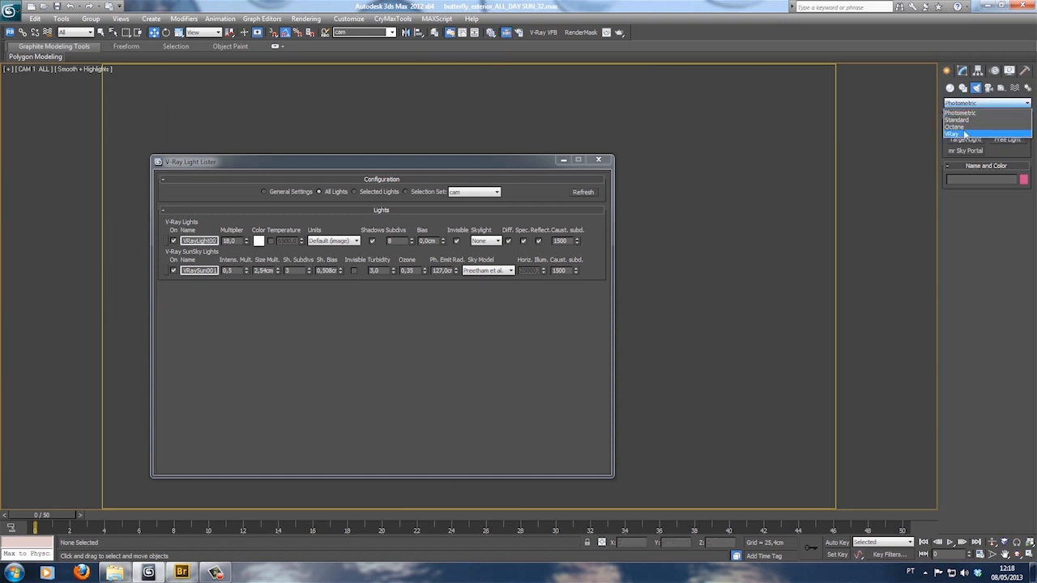
click(968, 130)
click(965, 141)
click(985, 231)
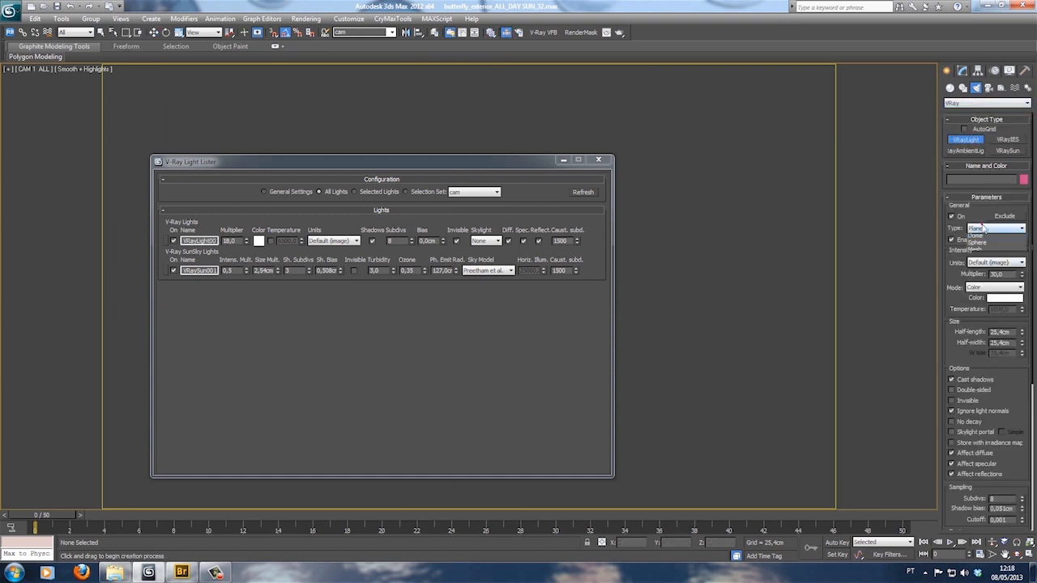
click(986, 254)
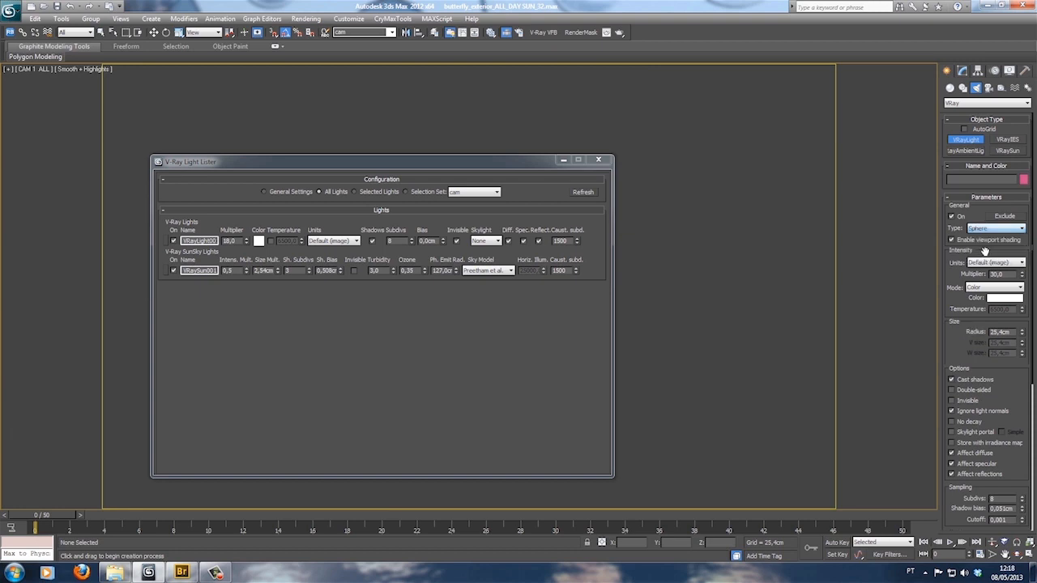
drag(692, 345, 693, 346)
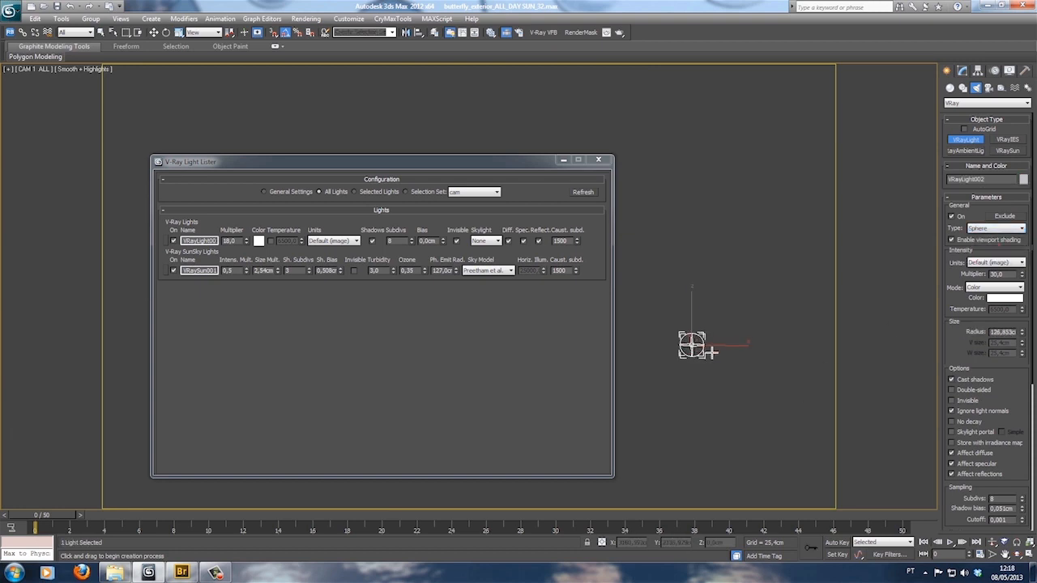
Add several more sphere V-Ray lights of varied sizes in the right half of the camera view
right_click(705, 347)
click(976, 139)
drag(737, 292, 645, 224)
click(644, 223)
click(619, 197)
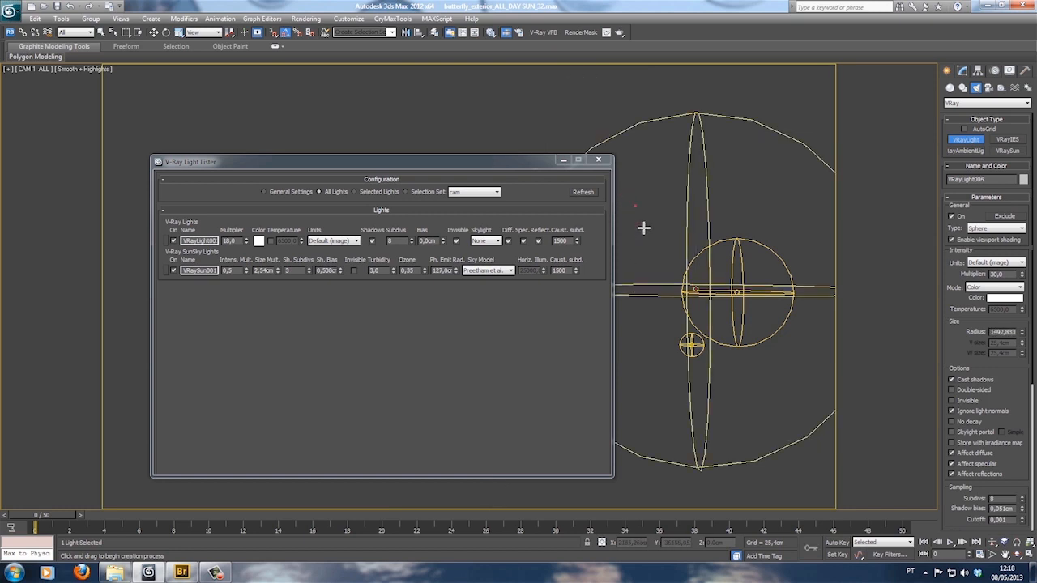
click(643, 228)
drag(647, 281, 644, 297)
drag(637, 362, 632, 357)
Add sphere V-Ray lights along the left and lower edges of the camera view, and refresh the V-Ray Light Lister
drag(131, 286, 138, 310)
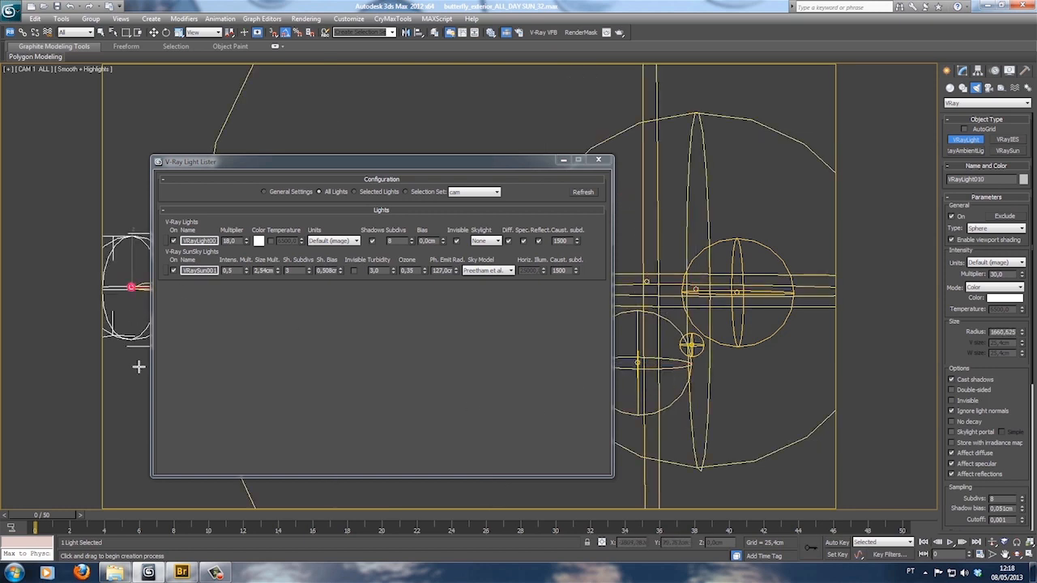
drag(139, 366, 139, 369)
drag(137, 422, 132, 467)
drag(521, 495, 554, 495)
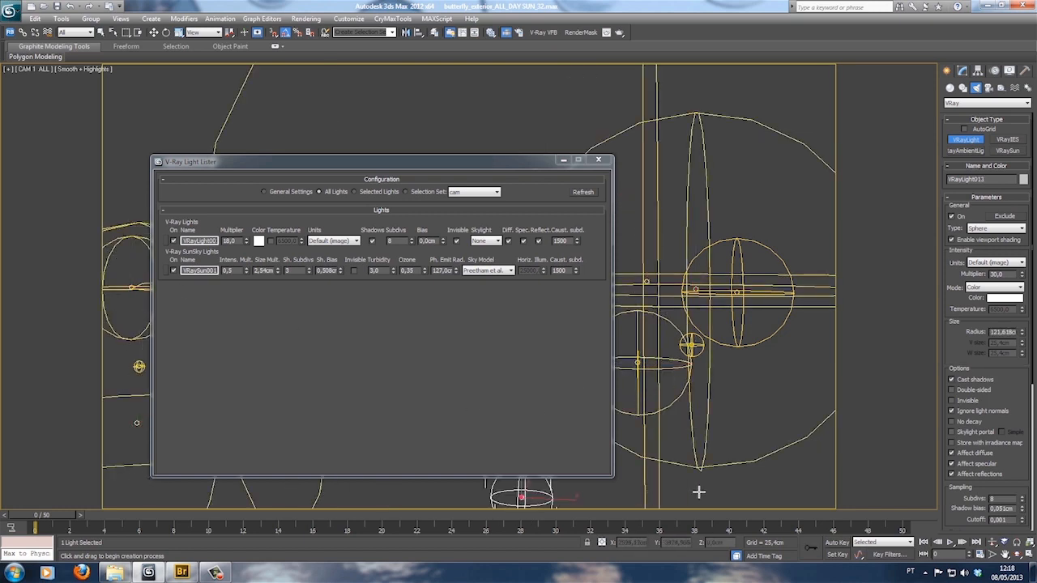
drag(743, 490, 761, 490)
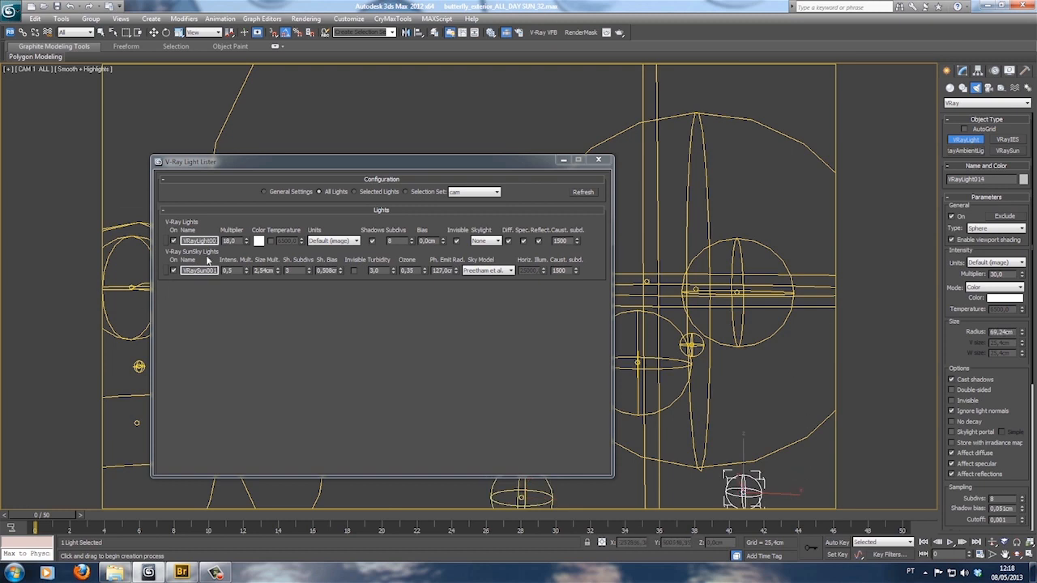
click(582, 192)
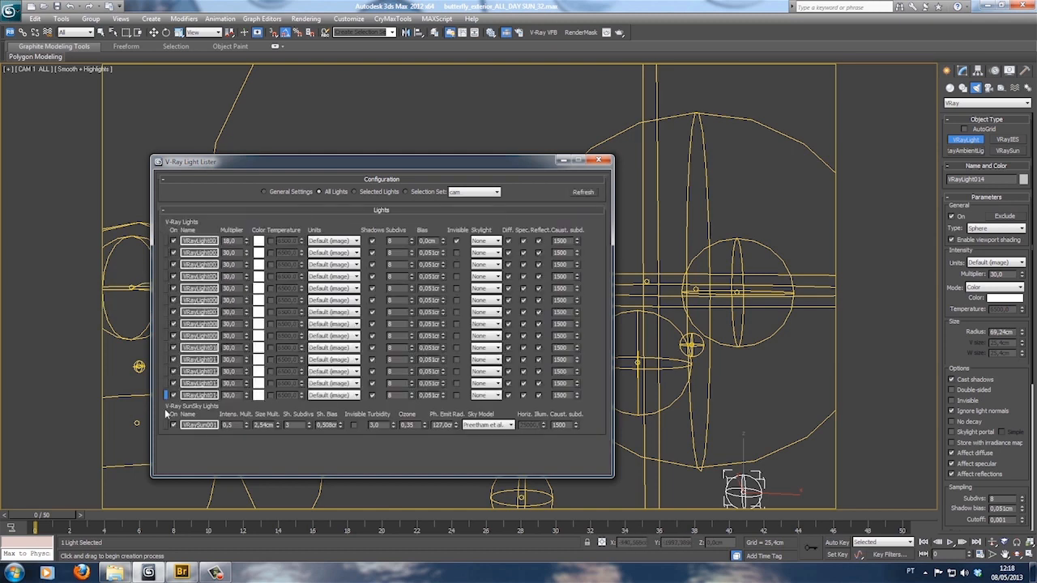
Clone the lower-right sphere light upward along Z as 9 evenly spaced instances
right_click(740, 452)
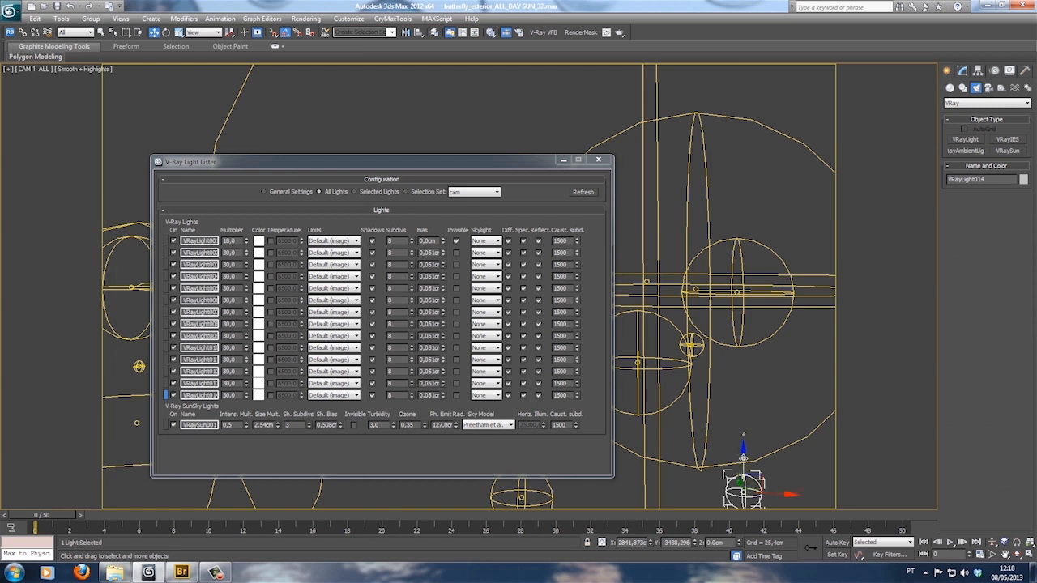
shift+drag(742, 458, 743, 401)
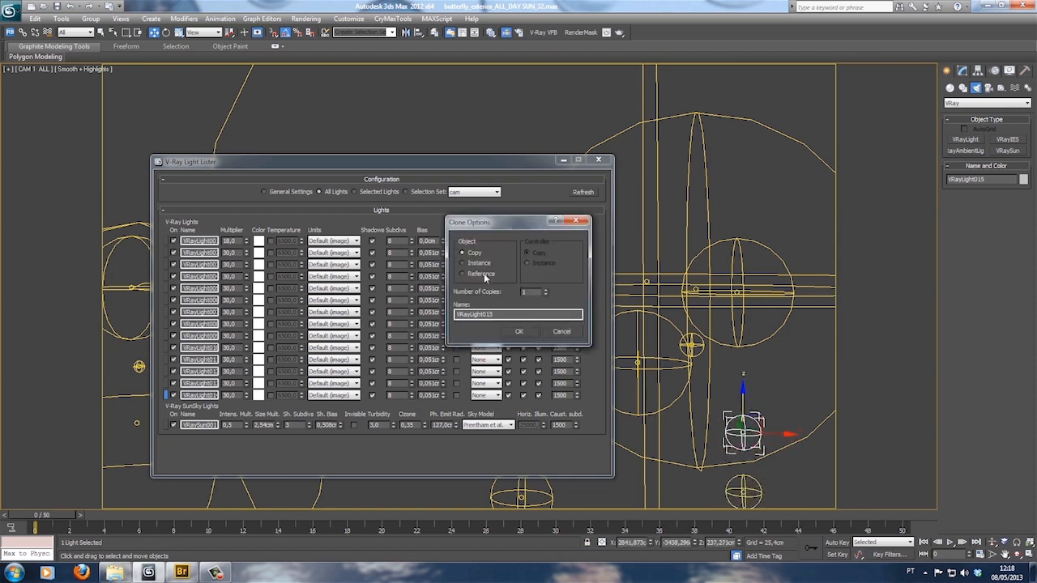
click(463, 264)
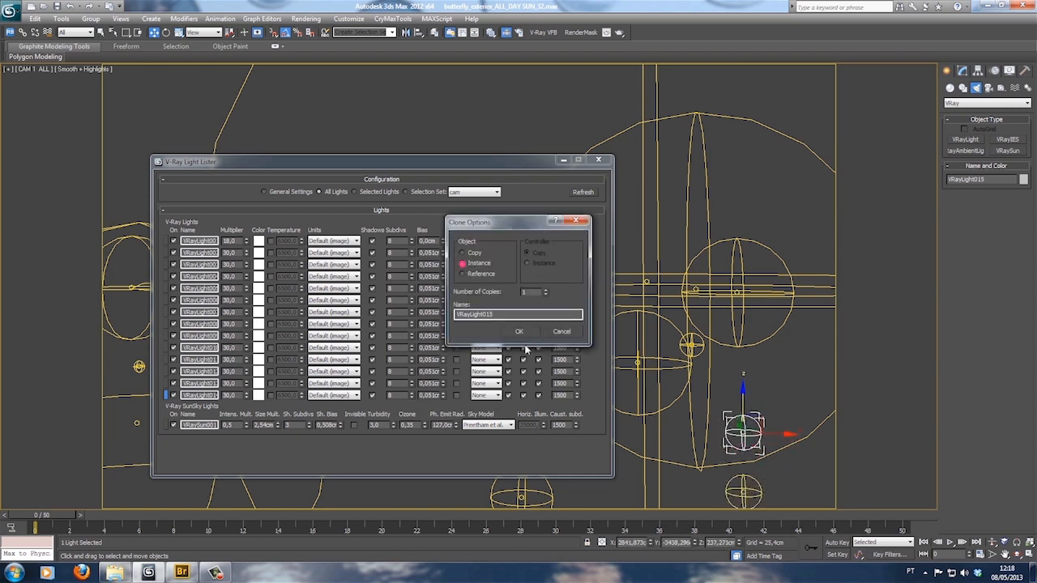
click(546, 291)
click(522, 331)
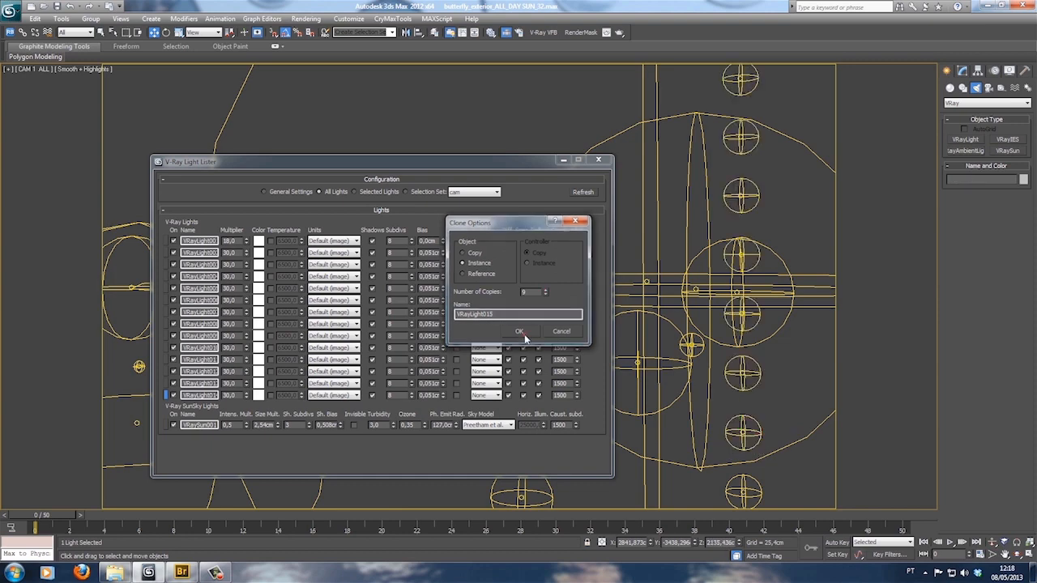
Refresh the V-Ray Light Lister and examine the list of instanced lights grouped in its last V-Ray light entry
click(580, 193)
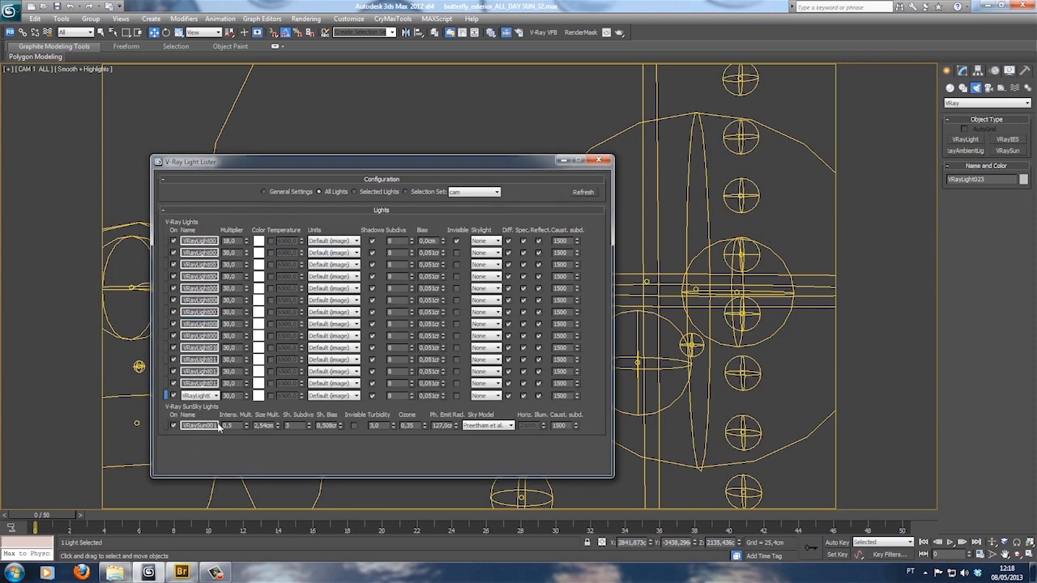
click(215, 395)
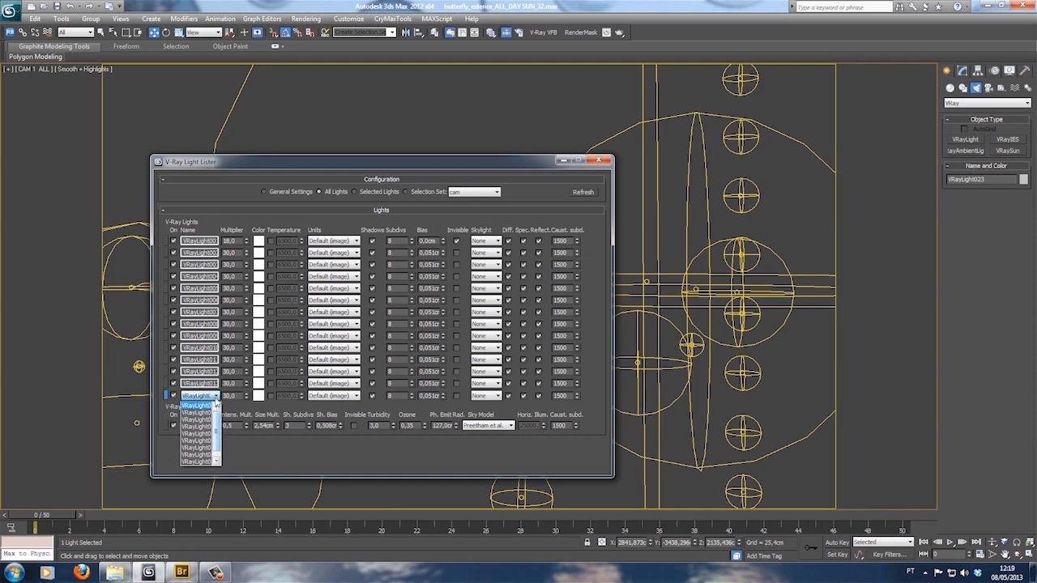
click(215, 396)
click(216, 396)
click(215, 397)
double_click(232, 396)
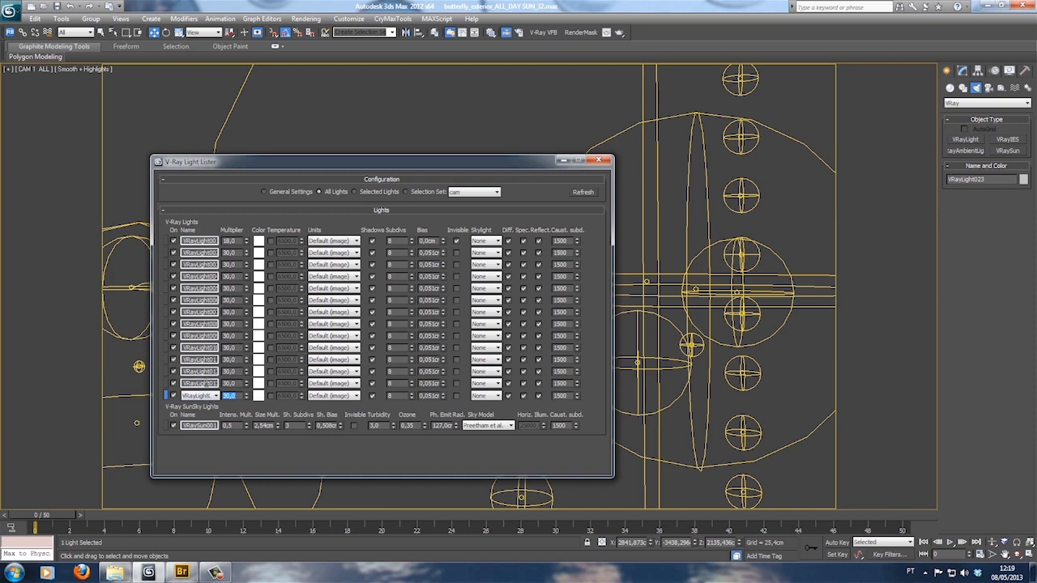
Select individual lights from their rows in the V-Ray Light Lister, finishing with the dome light, and minimise the lister
click(167, 383)
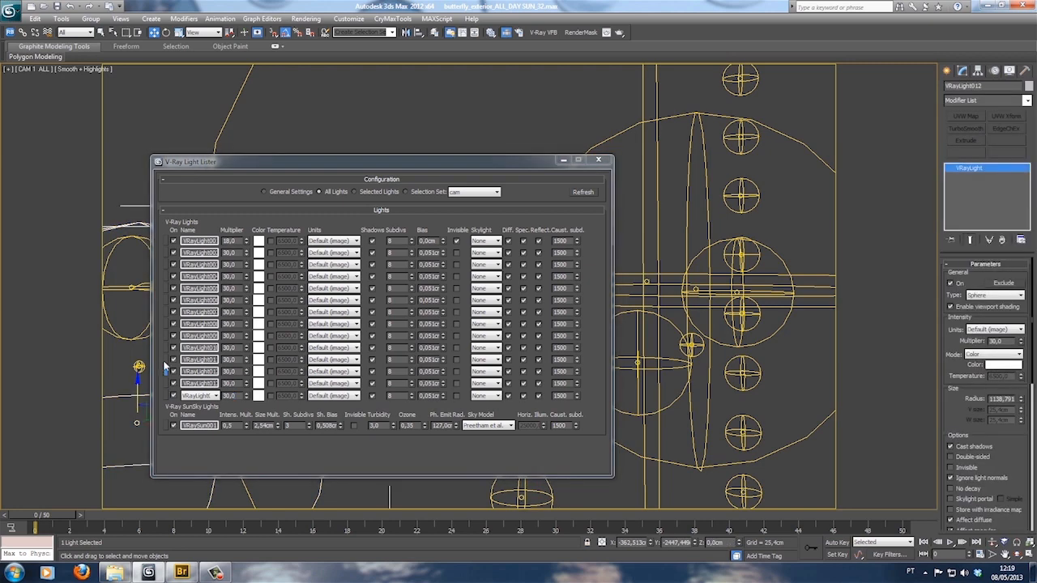
click(167, 359)
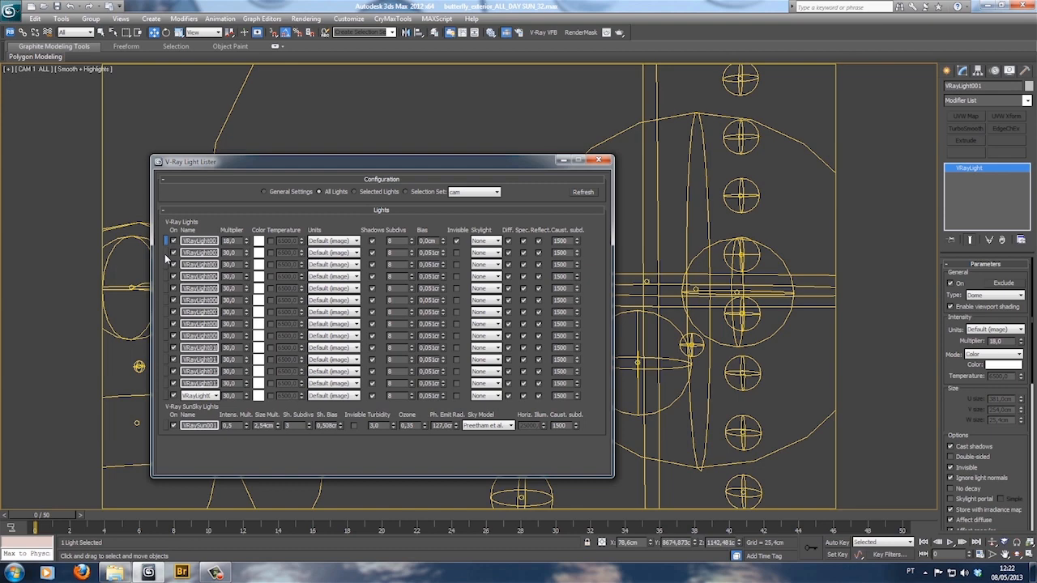
click(562, 160)
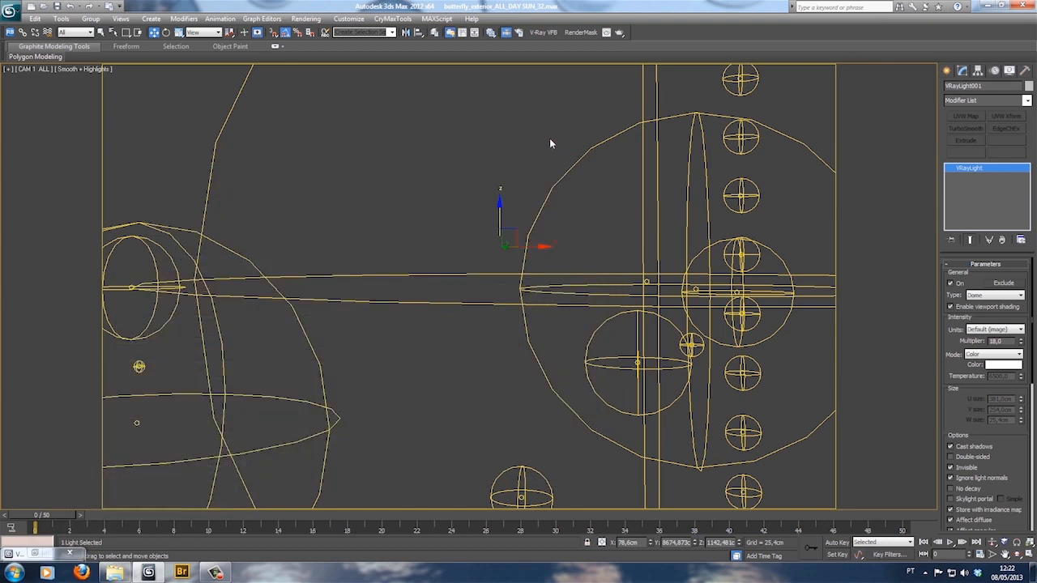
Hide all lights in the scene and unhide the CAM layer
key(ctrl+a)
key(shift+l)
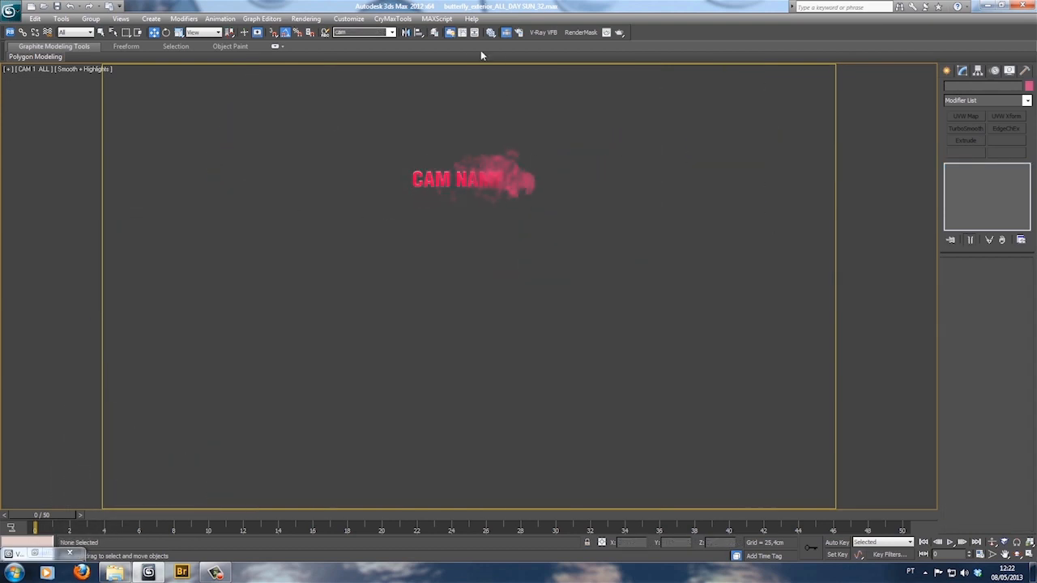
click(434, 32)
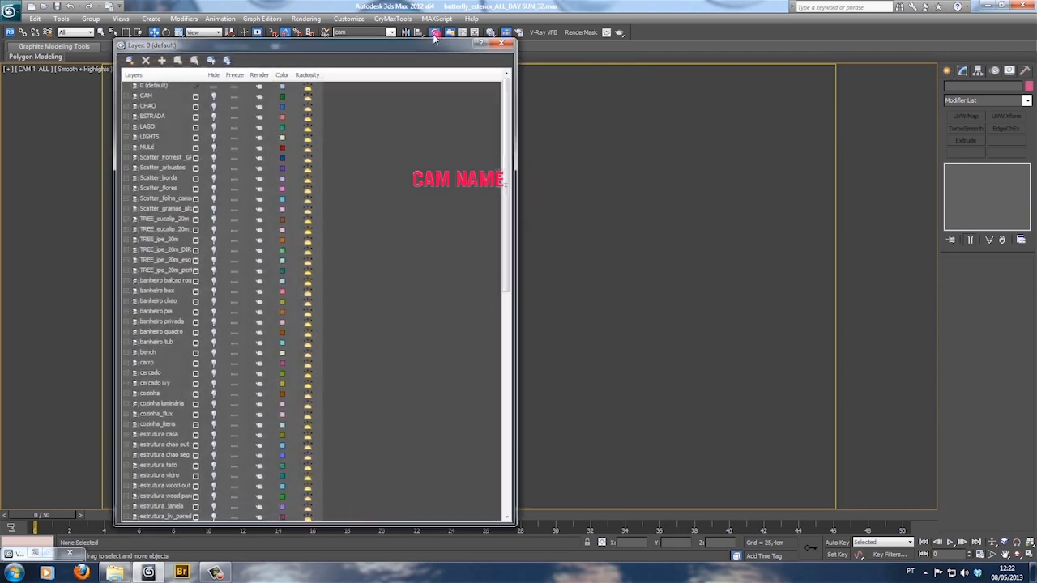
click(193, 96)
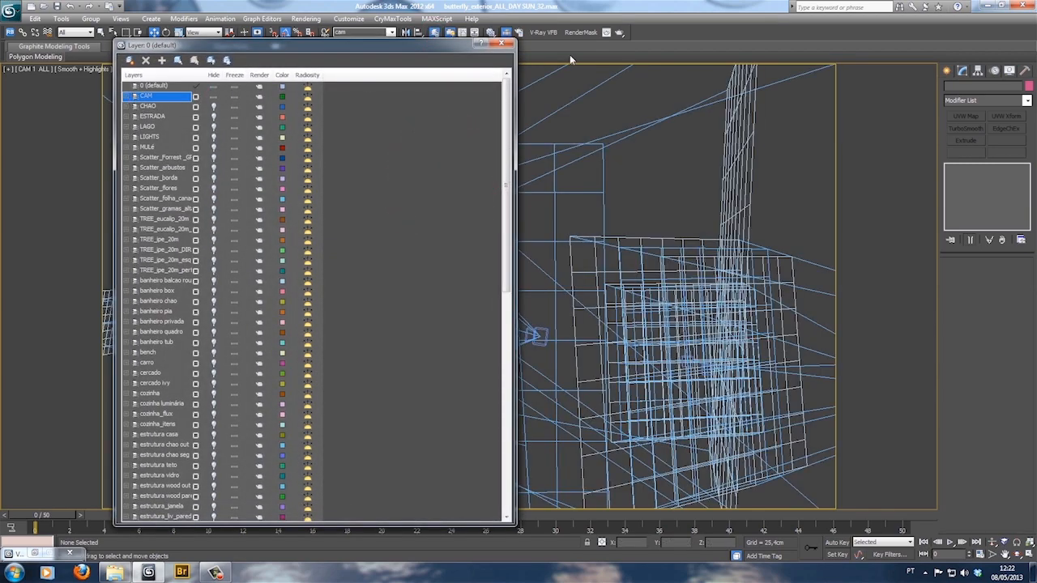
click(503, 43)
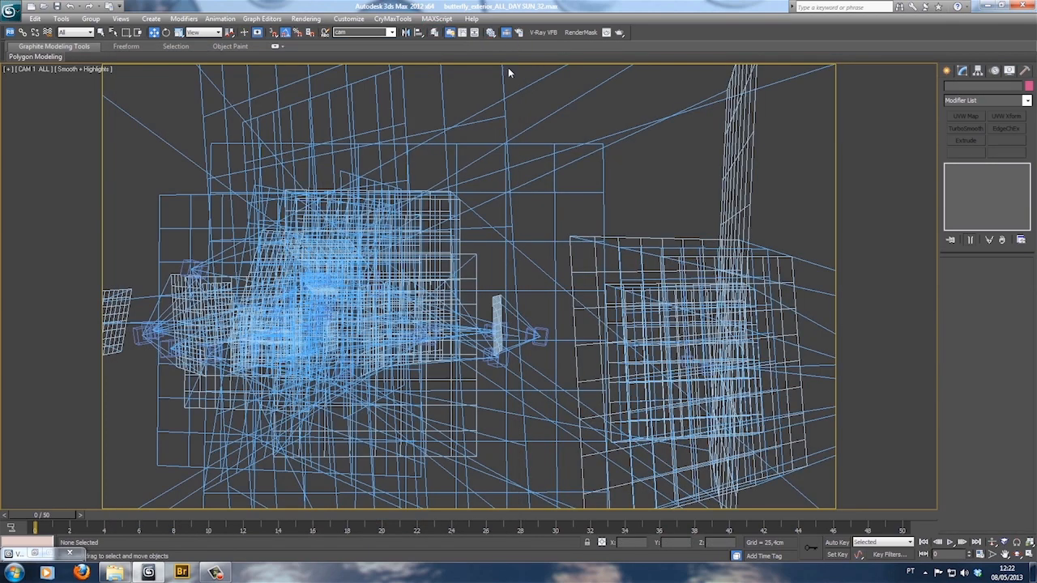
Save the HOUSE ENTRANCE camera as a named selection set called ENTRADA CASA, and look through that camera
click(536, 335)
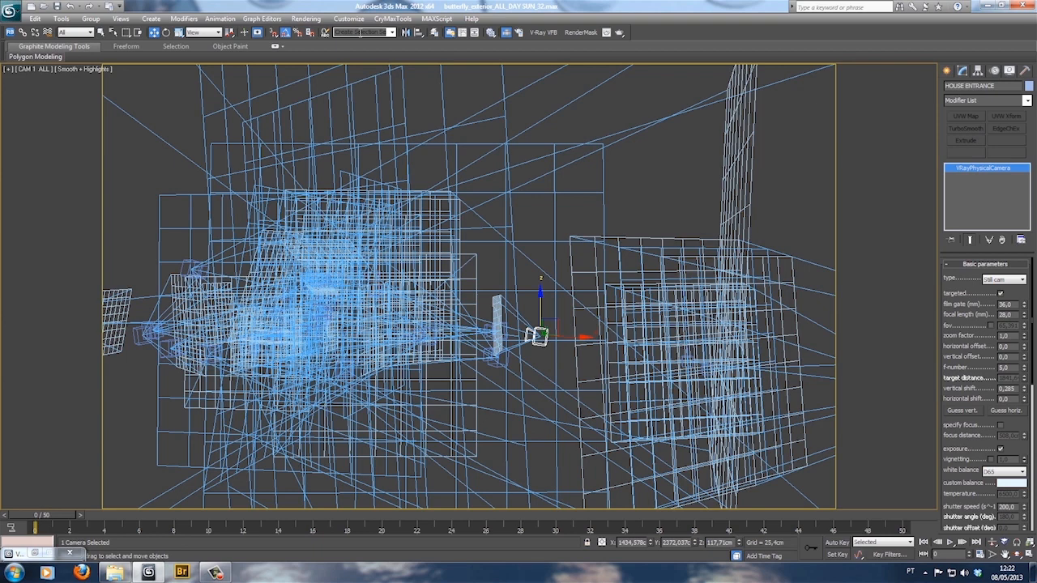
click(361, 33)
key(c)
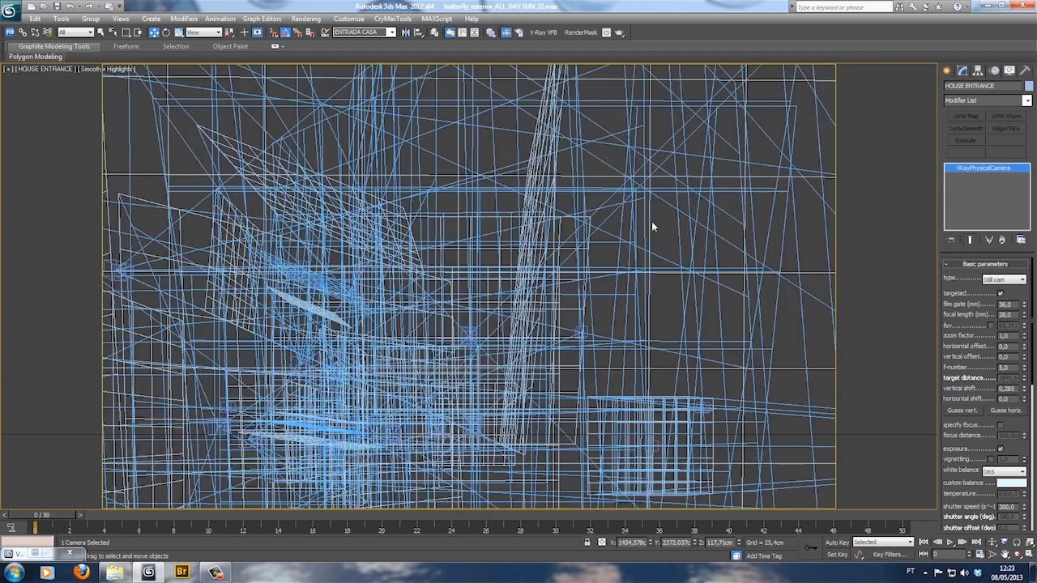
Unhide all the house structure layers from estrutura casa to estrutura_porta
click(432, 32)
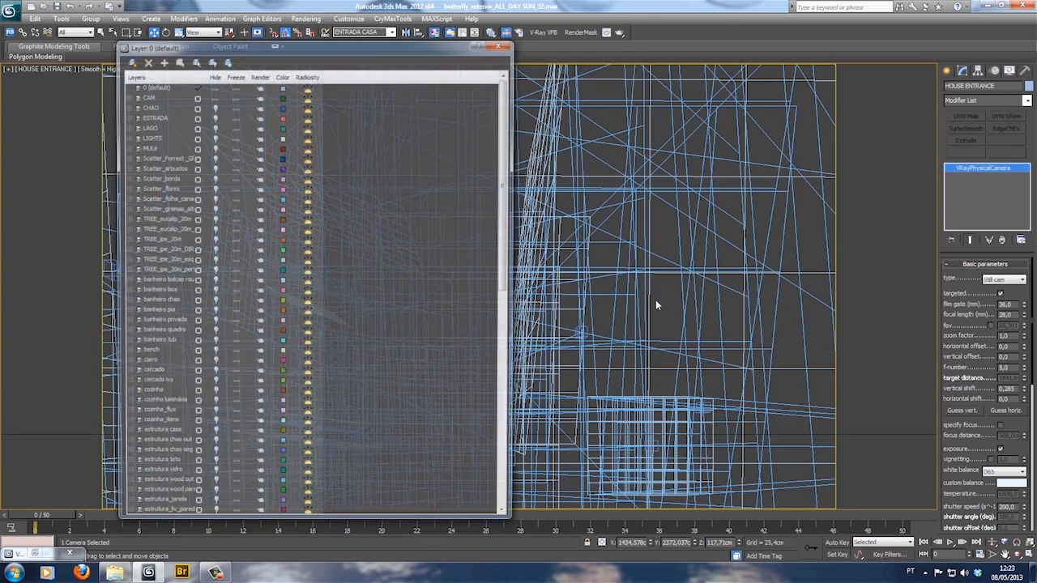
click(173, 271)
scroll(175, 290, down, 5)
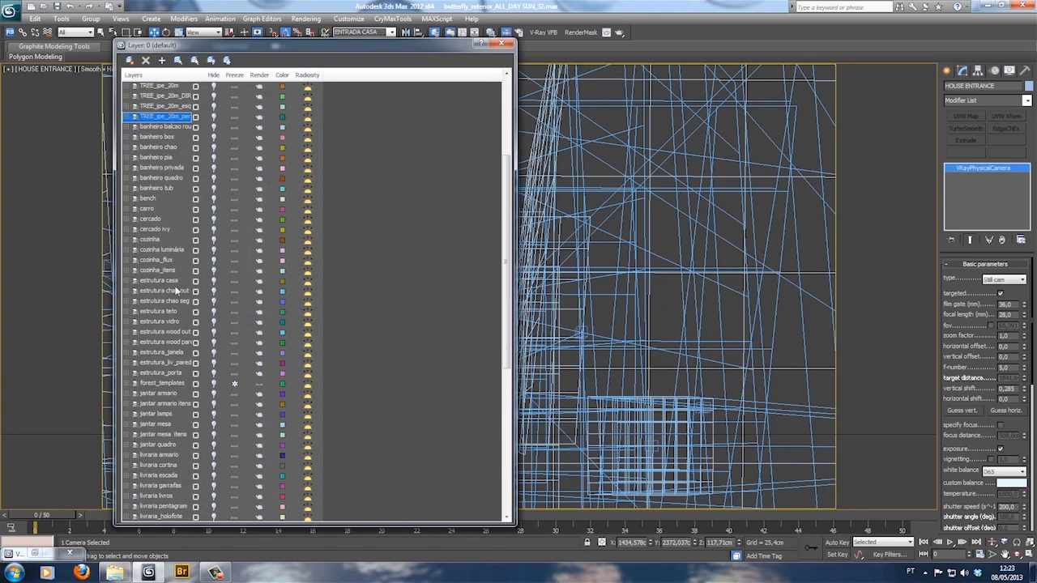
click(167, 284)
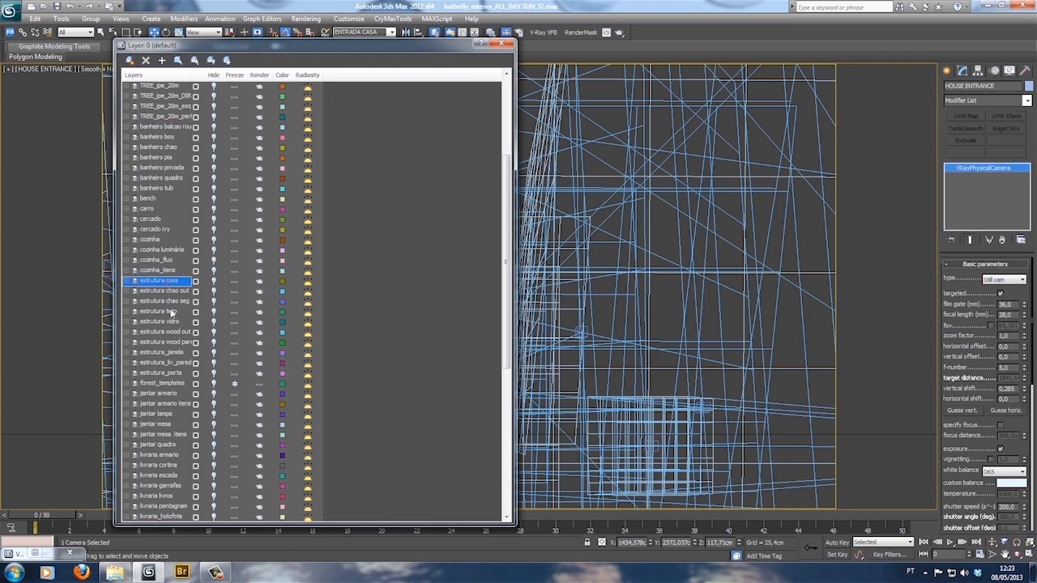
shift+click(180, 374)
click(214, 373)
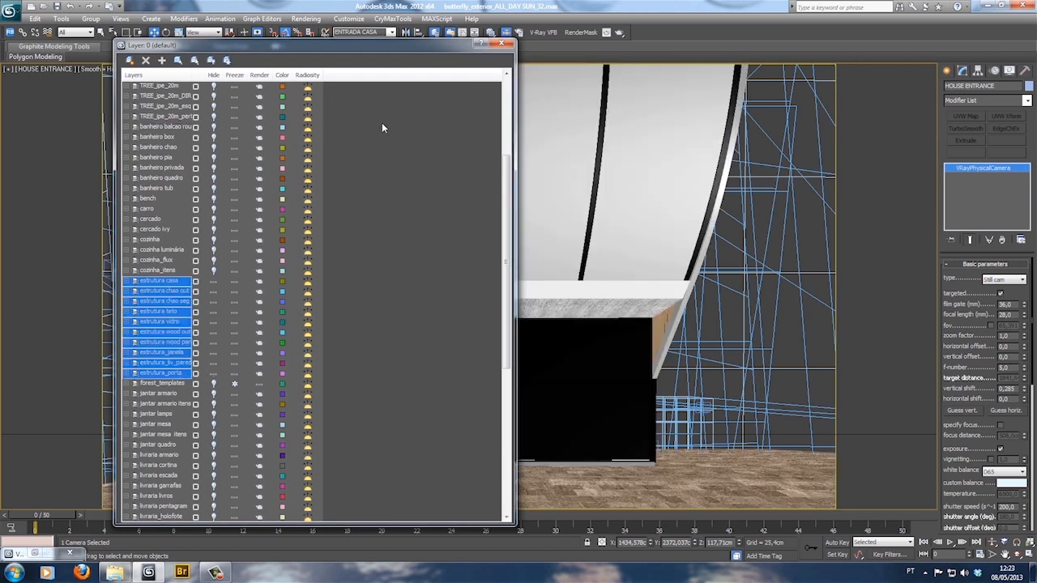
click(498, 44)
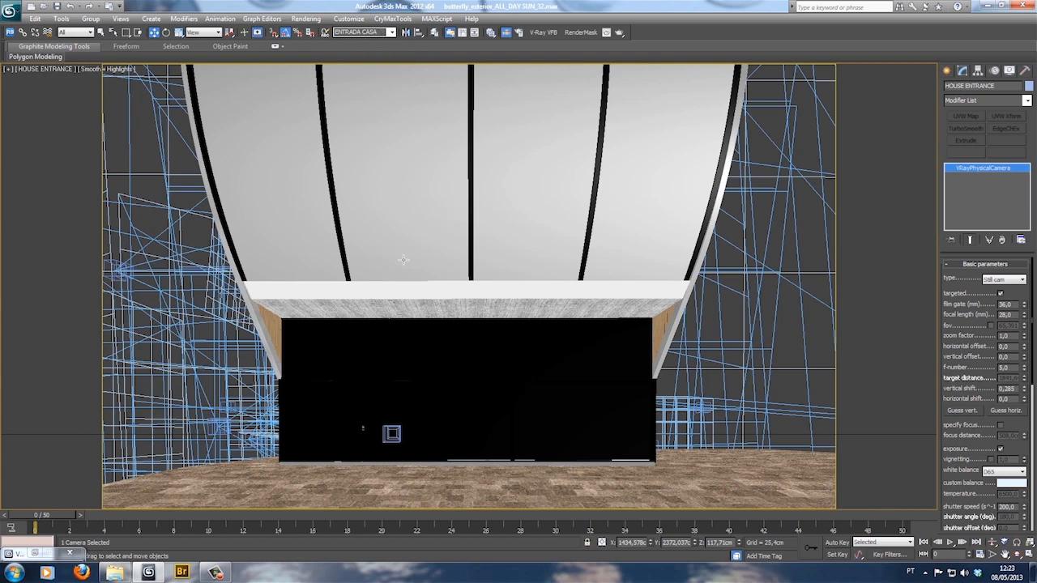
Select the estrutura chao seg slab, and recall the HOUSE ENTRANCE camera with the ENTRADA CASA selection set
click(508, 310)
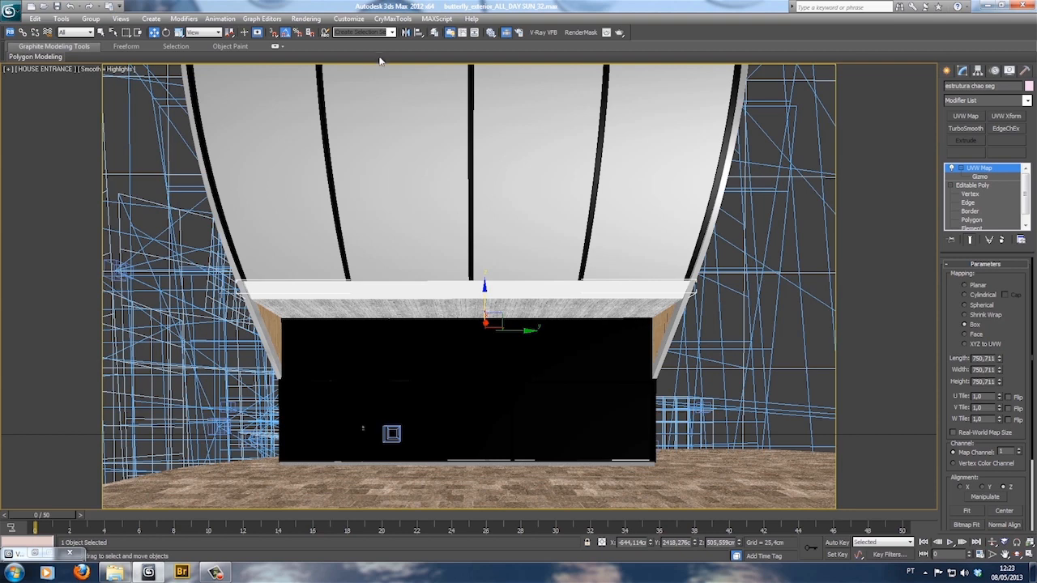
click(389, 34)
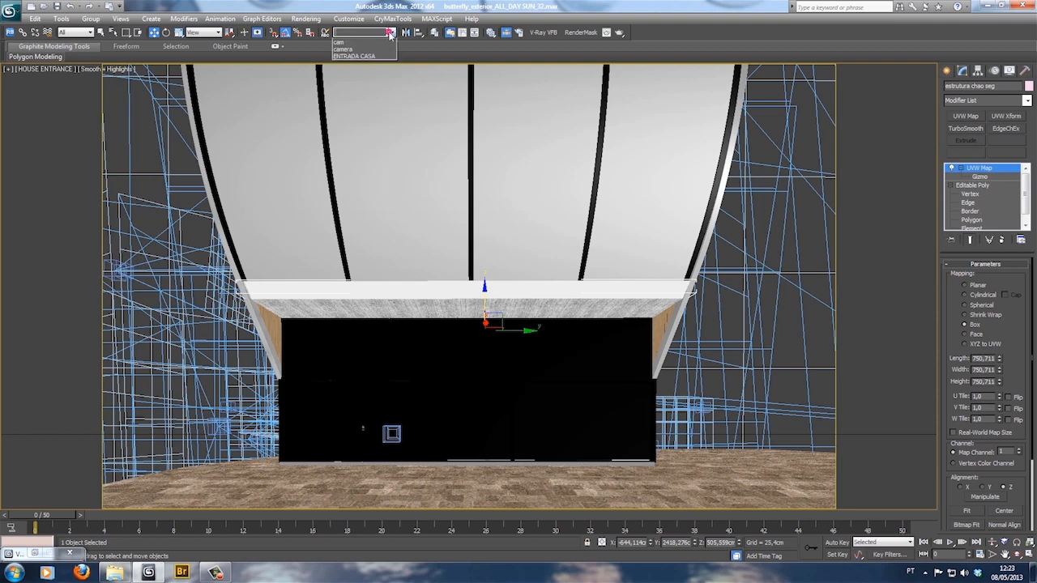
click(353, 56)
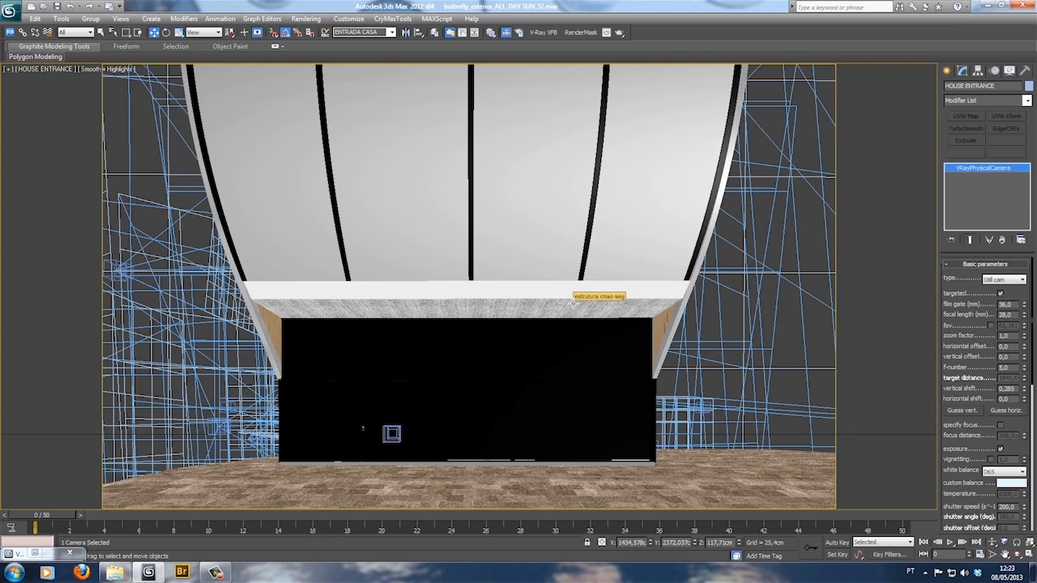
Locate the HOUSE ENTRANCE camera in the top view, and return to its camera view to review its basic parameters
key(t)
key(z)
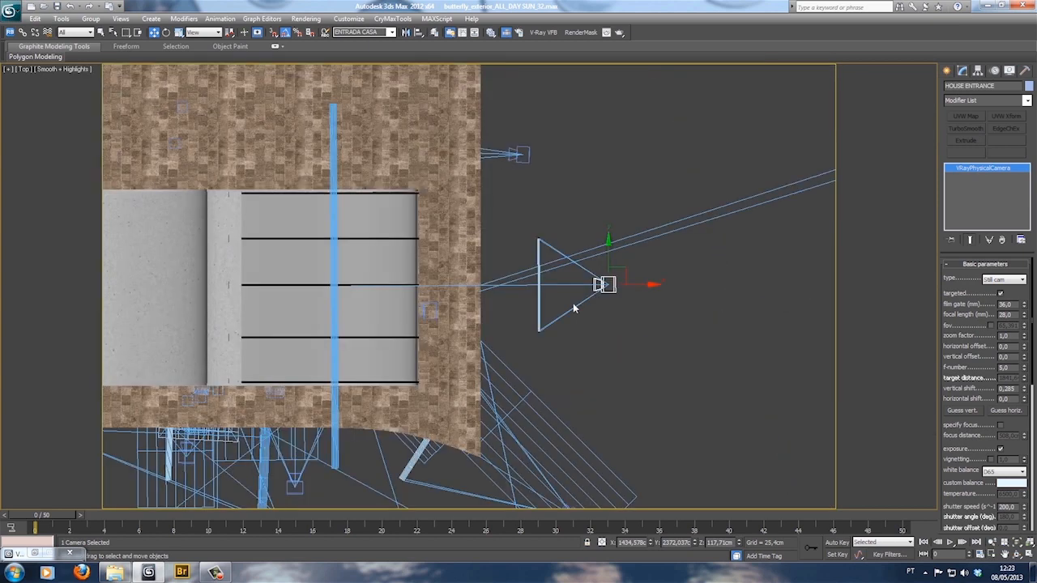
key(c)
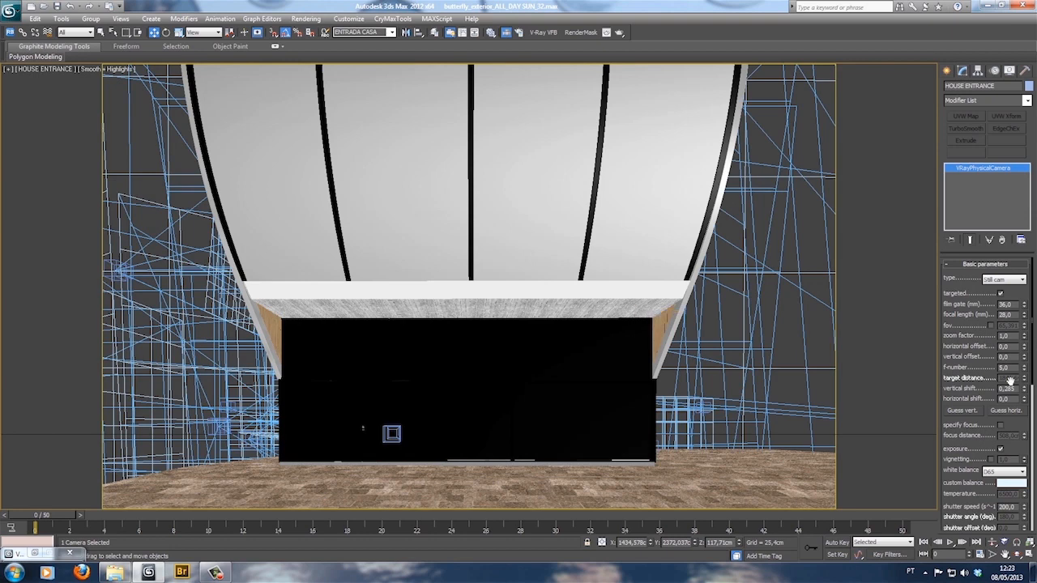
scroll(981, 368, down, 3)
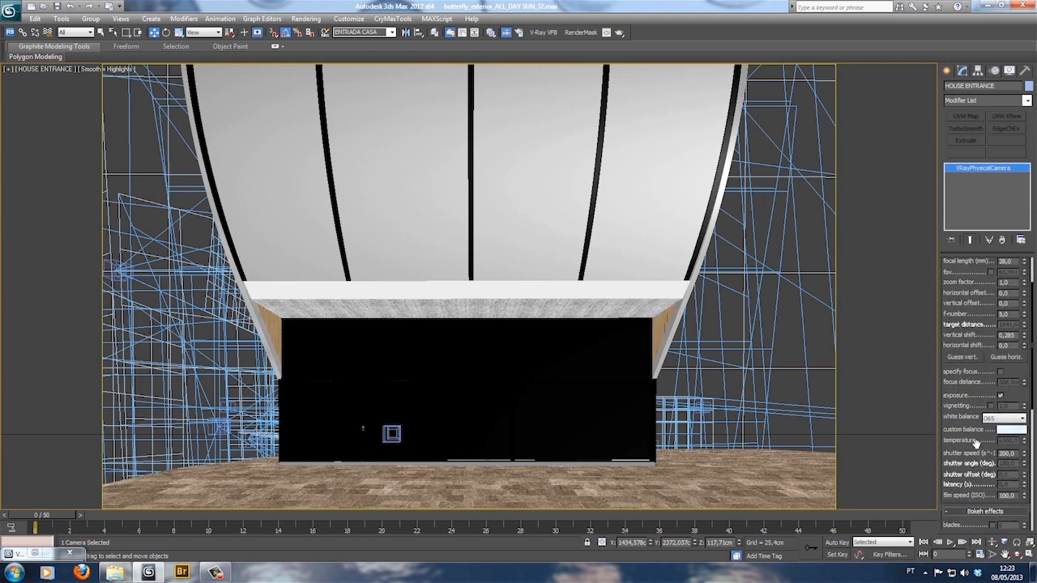
scroll(978, 303, up, 3)
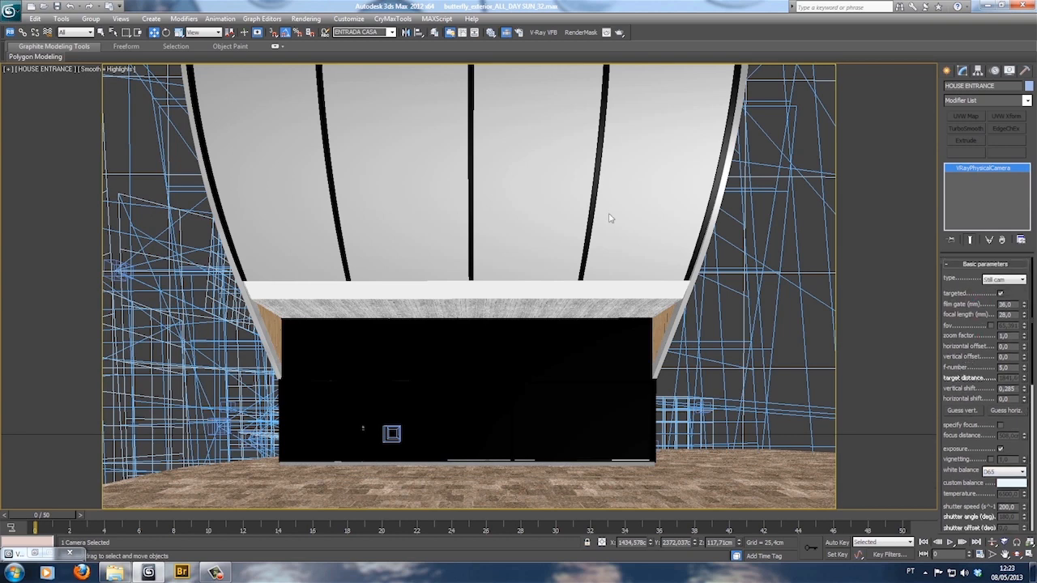
Look through the Main UI keyboard shortcut list in the Customize User Interface settings, and close them
click(391, 33)
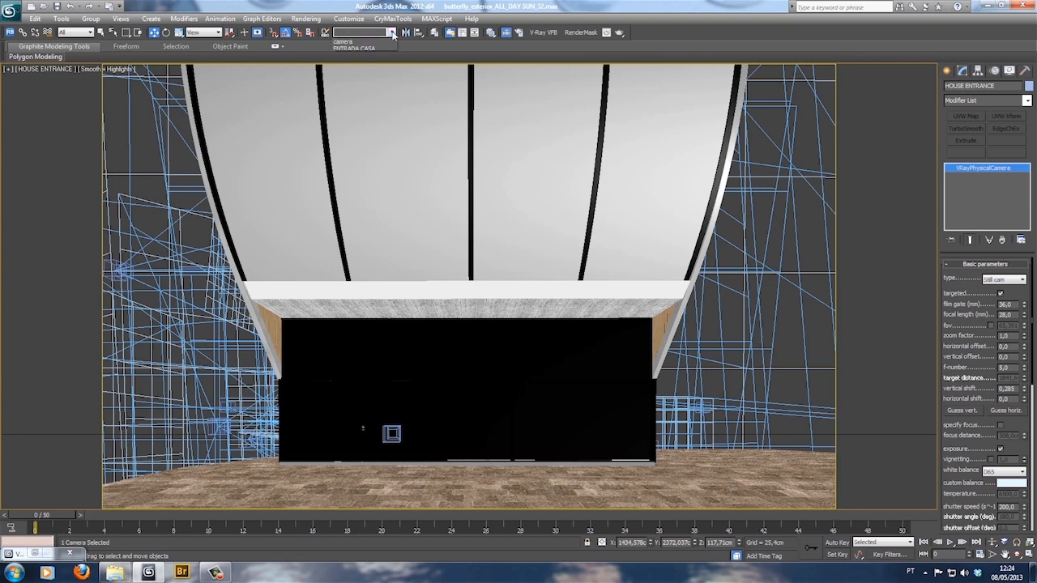
click(342, 21)
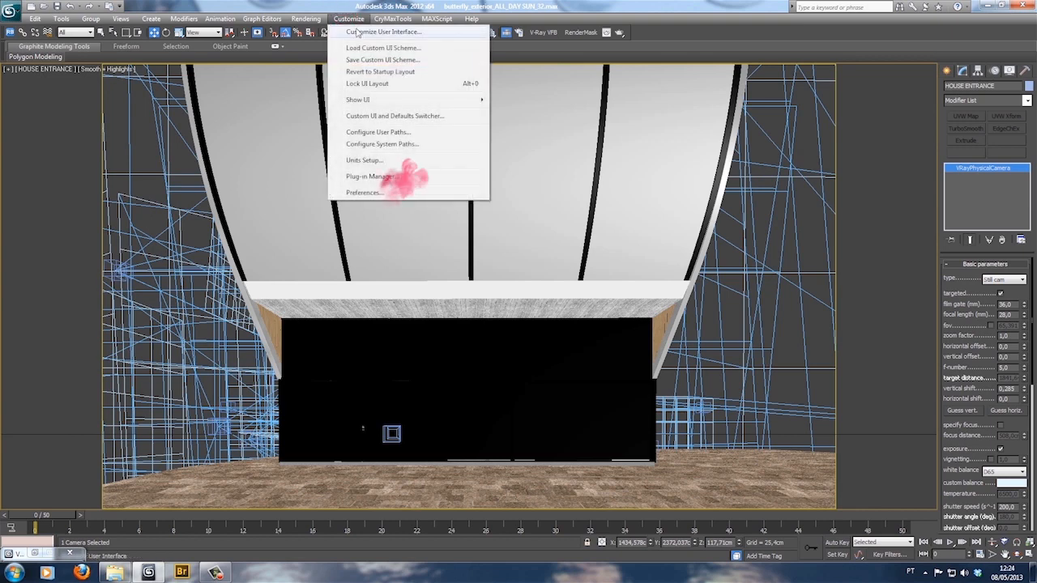
click(369, 33)
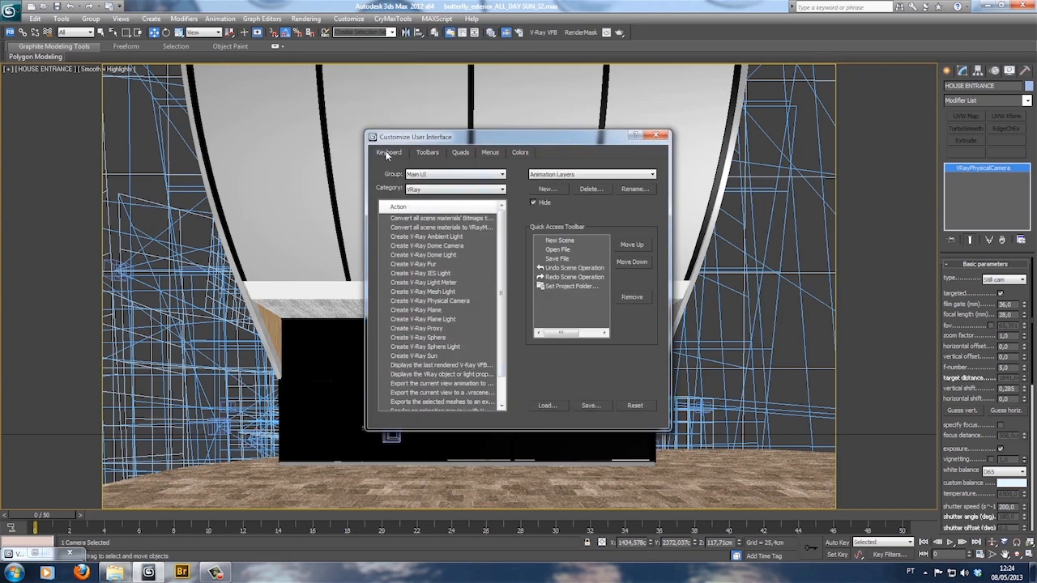
click(382, 155)
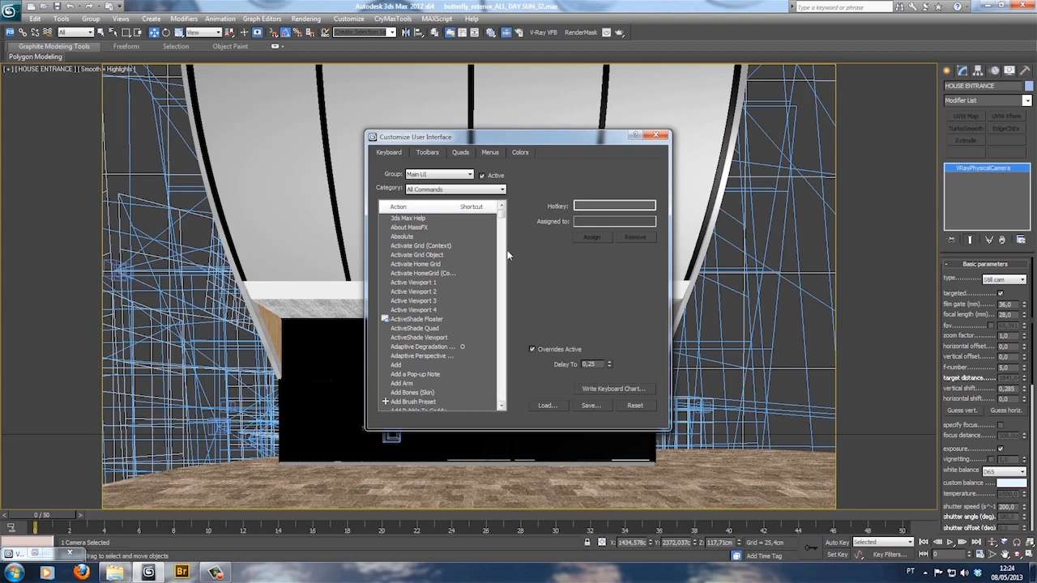
drag(500, 214, 500, 381)
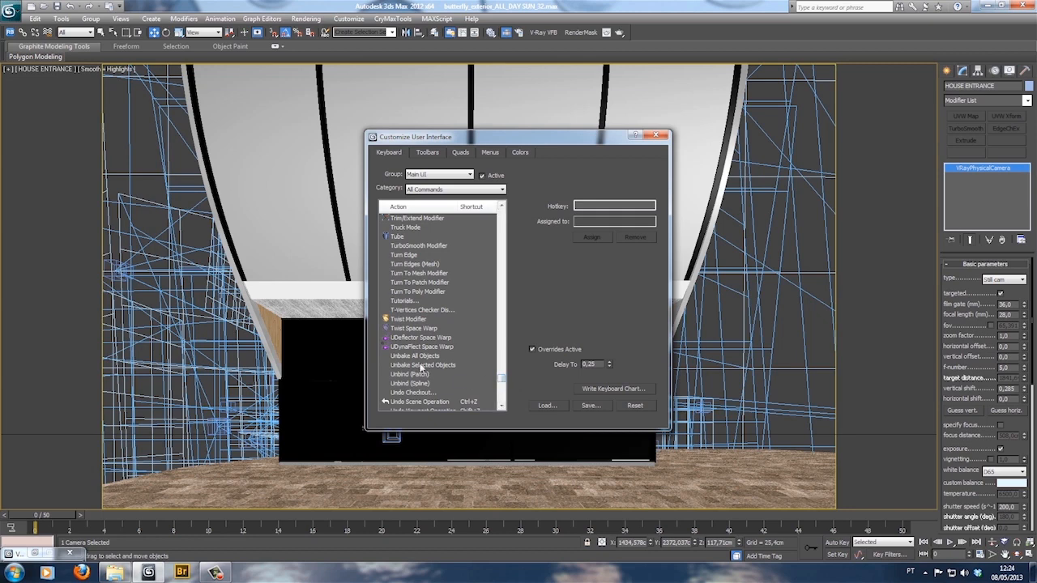
click(660, 136)
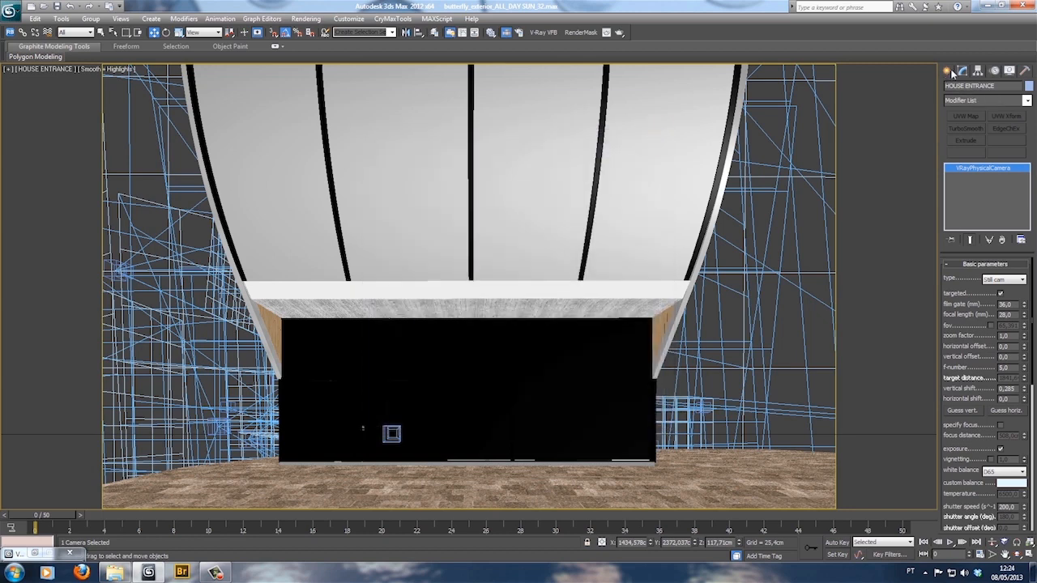
Toggle the Window/Crossing selection mode and try it by region-selecting objects across the house front, clearing the selection at the end
click(949, 72)
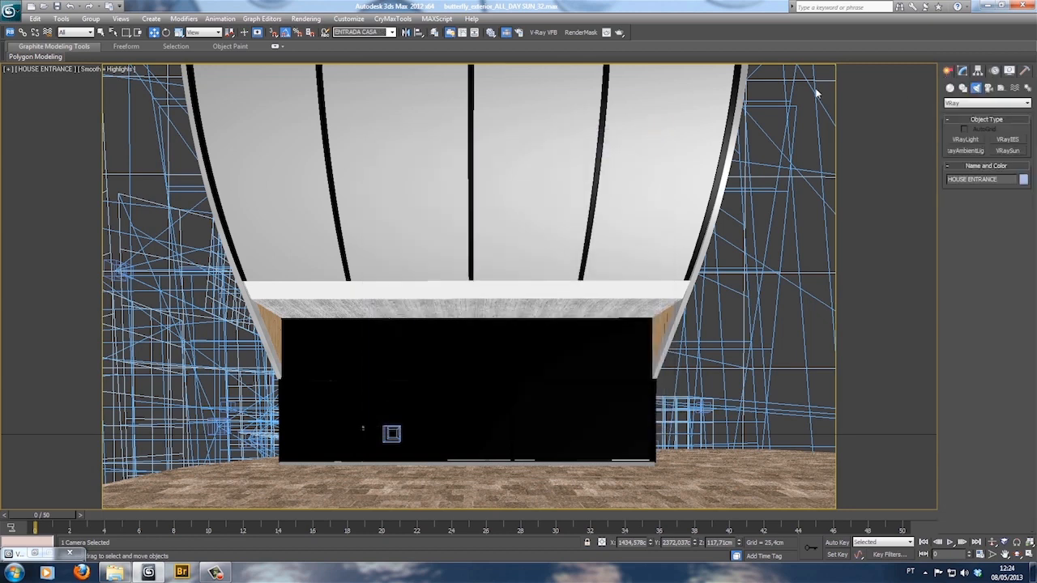
click(137, 34)
click(456, 264)
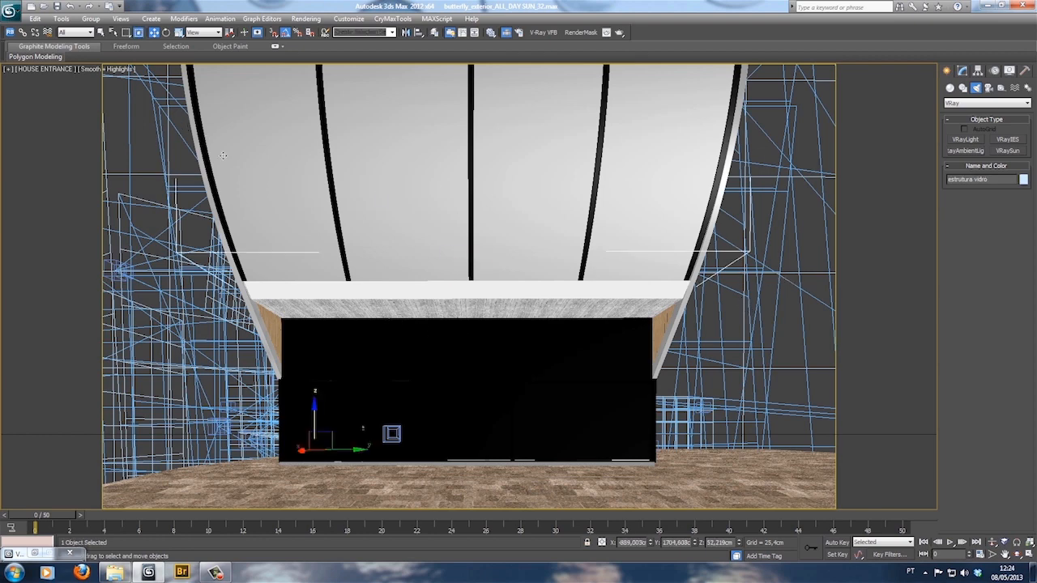
click(181, 157)
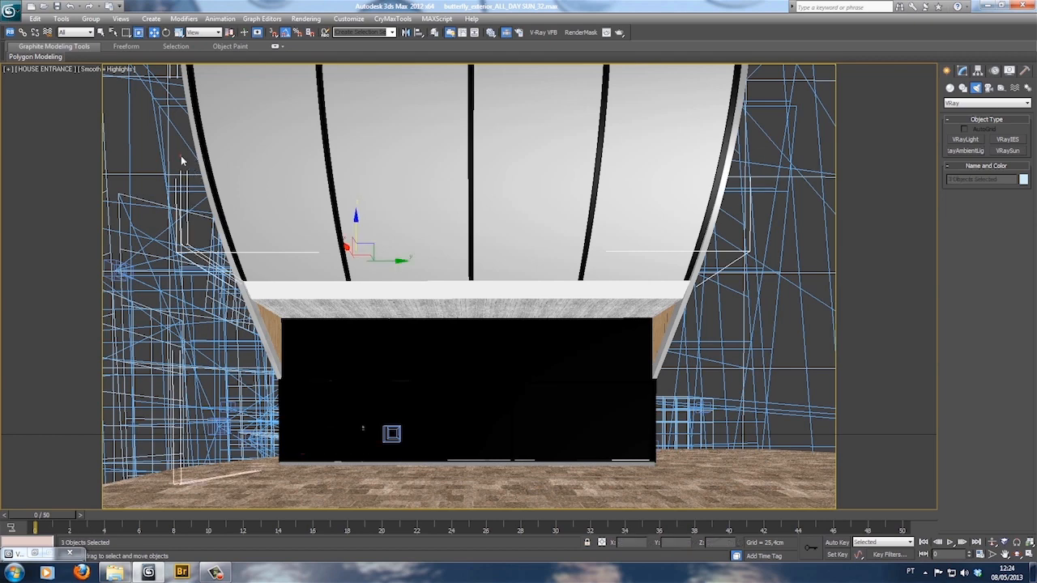
drag(181, 156, 717, 455)
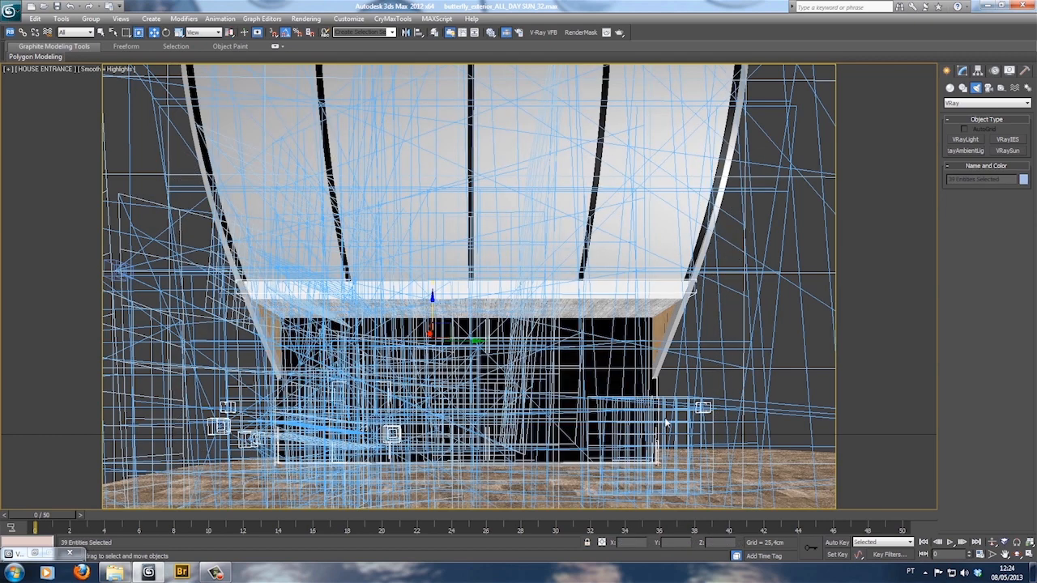
key(Delete)
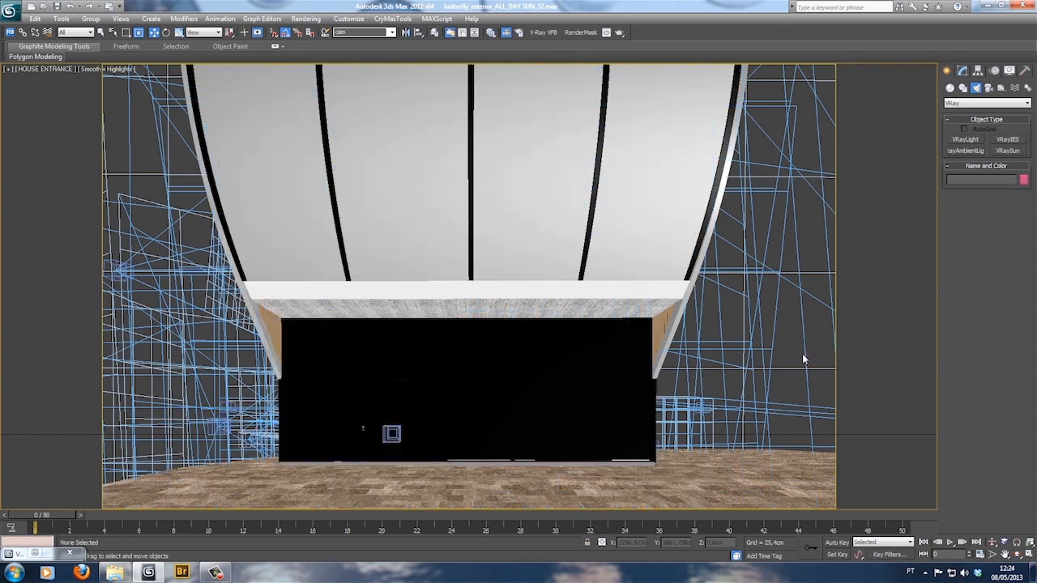
click(962, 74)
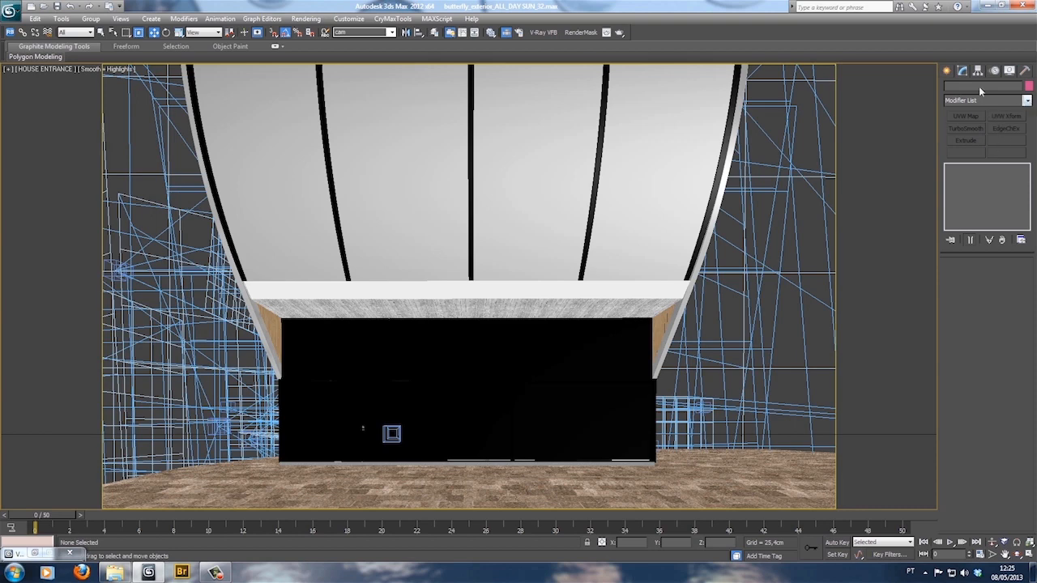
click(947, 71)
click(963, 72)
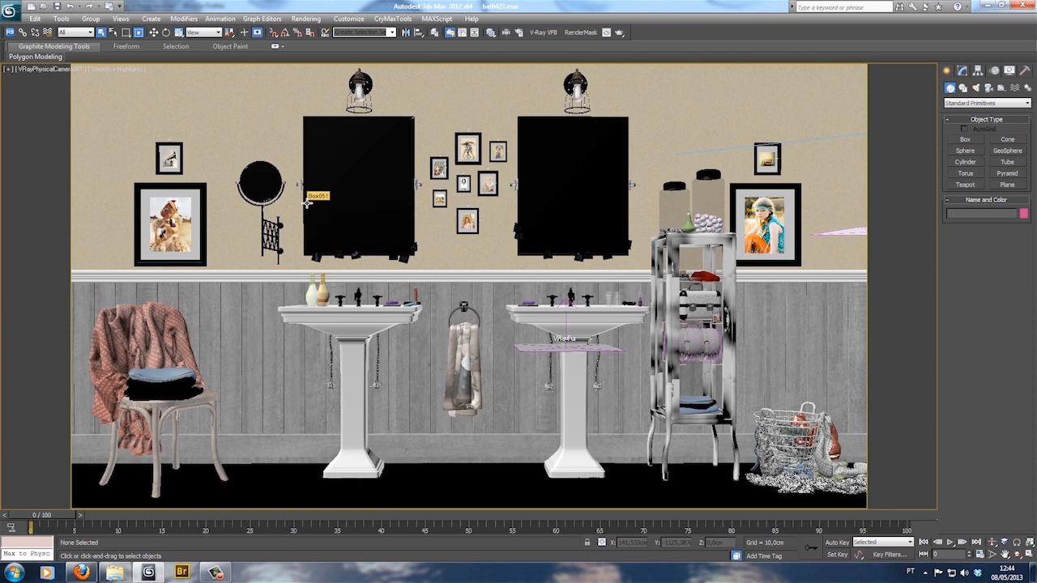
Open Relink Bitmaps, dismiss the donation notice, and add the BATH project's texturas\1 folder to the saved paths
click(10, 34)
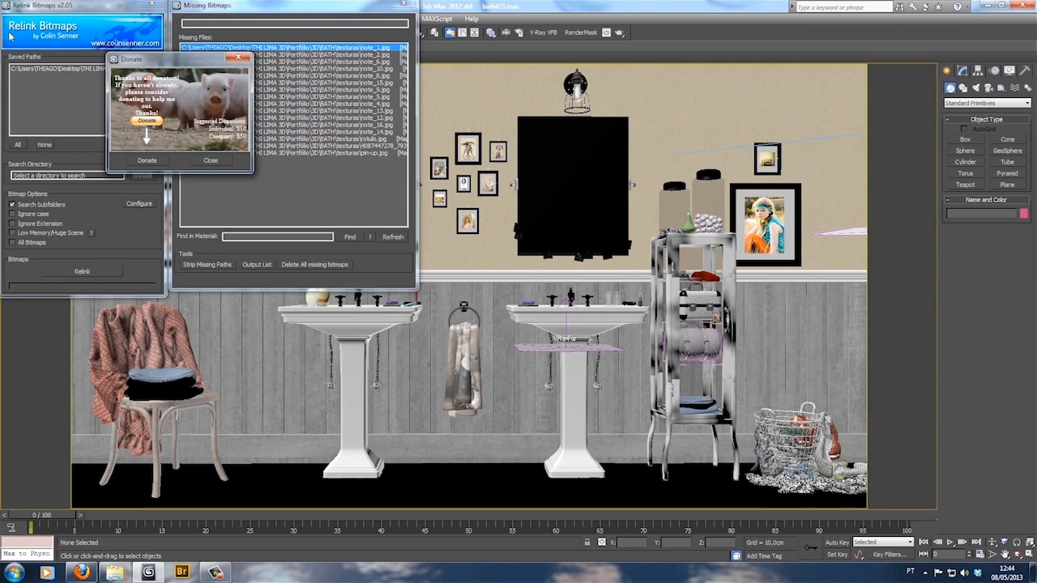
click(224, 161)
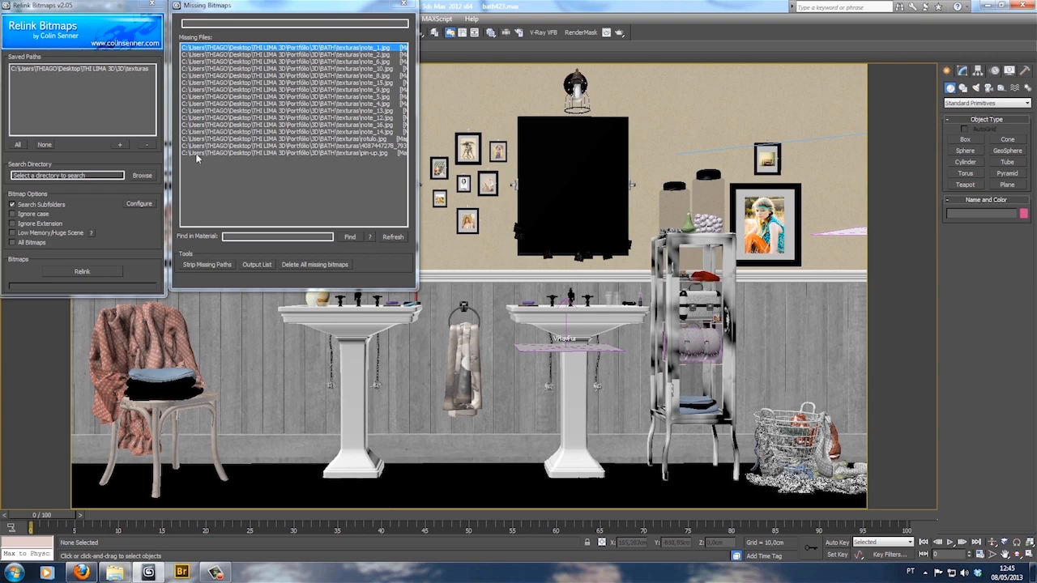
click(120, 146)
click(579, 285)
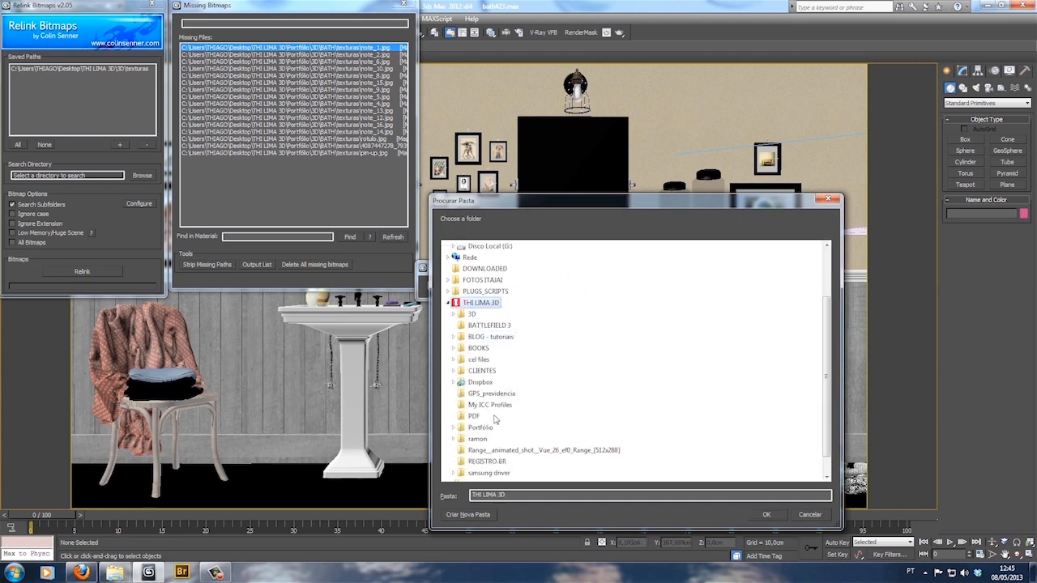
click(479, 461)
click(476, 349)
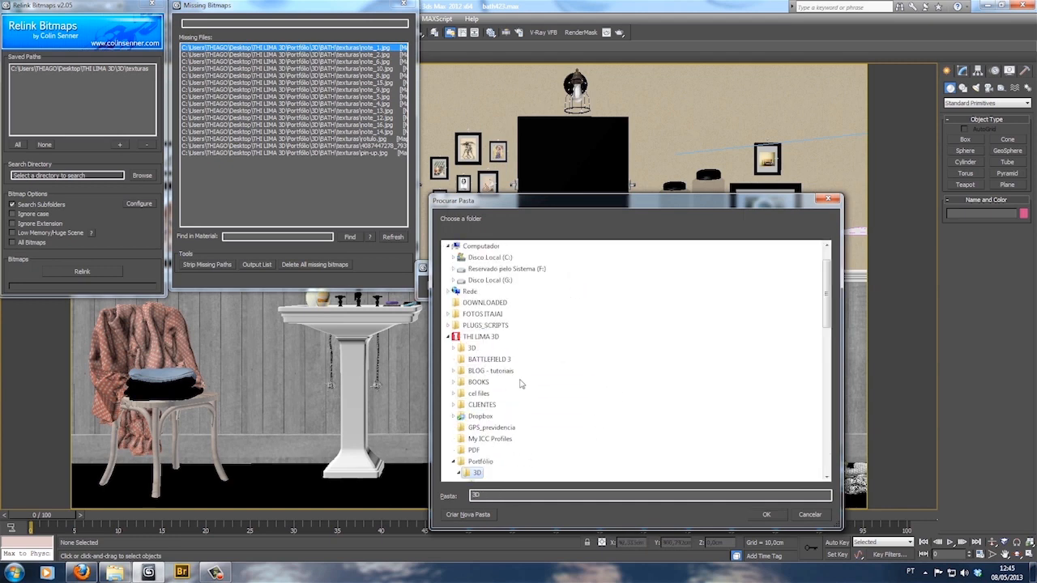
click(497, 438)
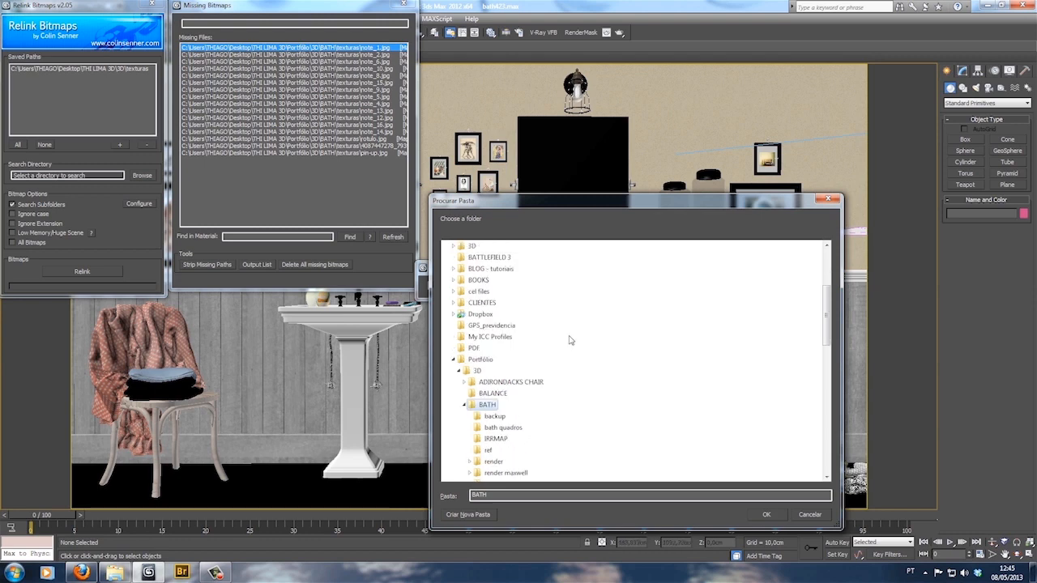
scroll(570, 340, down, 2)
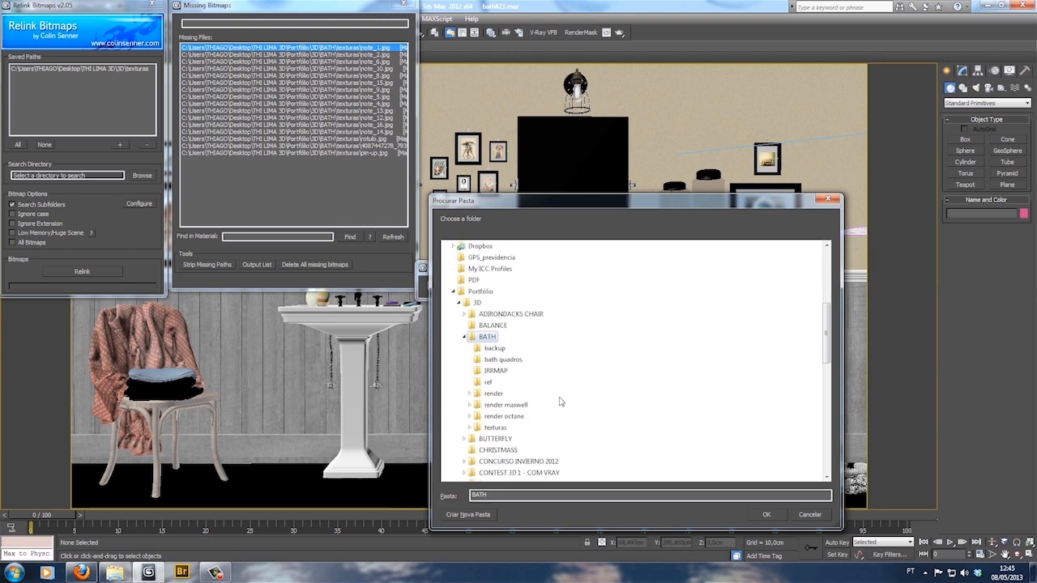
click(495, 427)
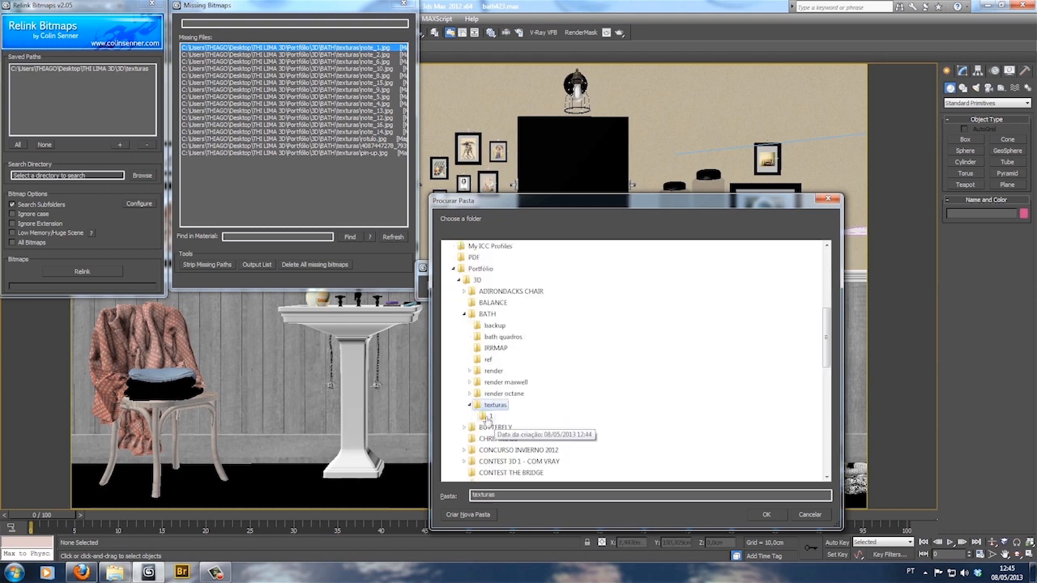
click(762, 513)
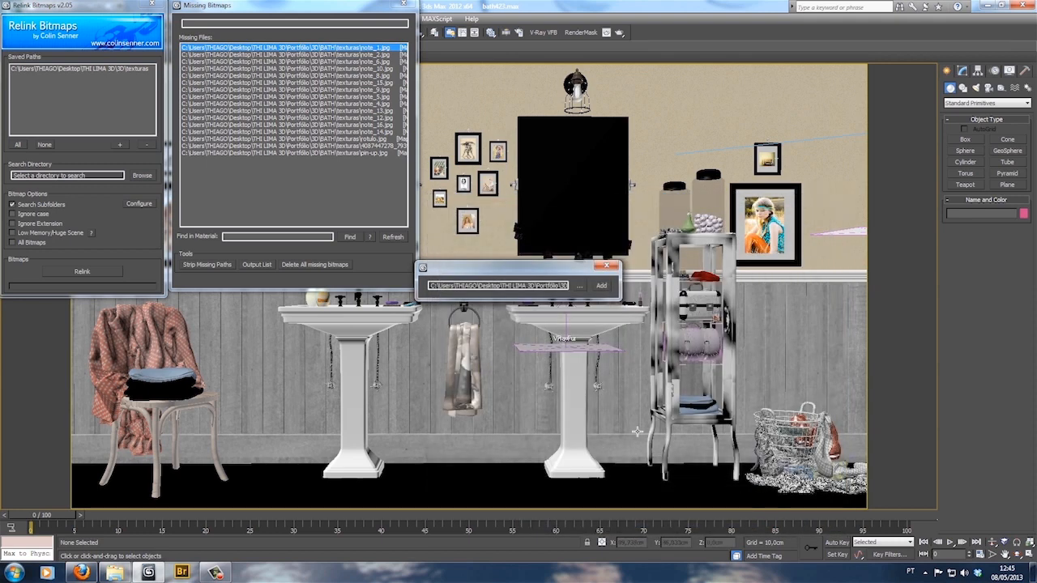
click(602, 286)
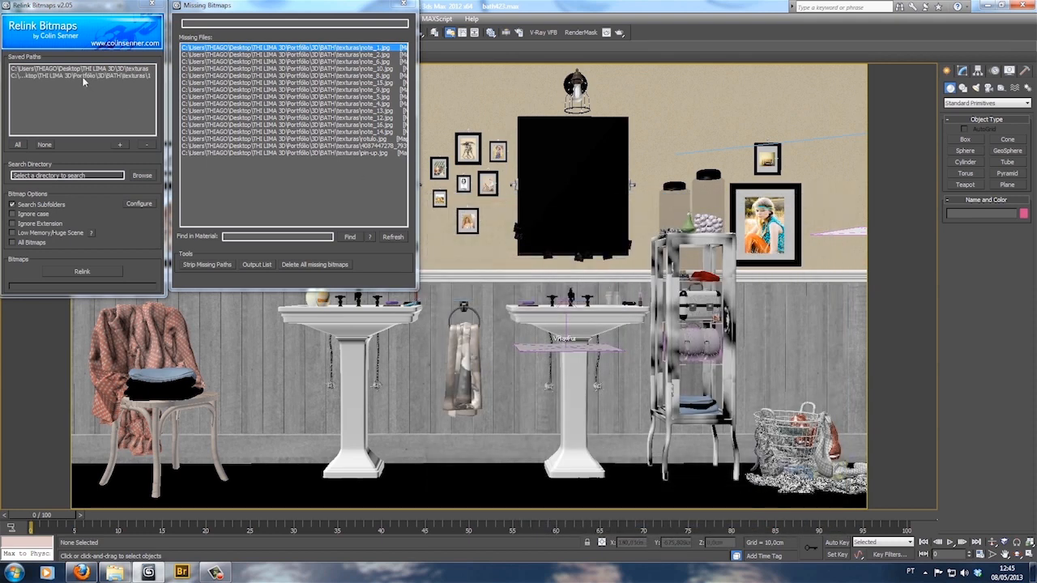
Relink the scene's missing bitmaps from the saved texturas\1 path, and close the relinking tool
click(84, 76)
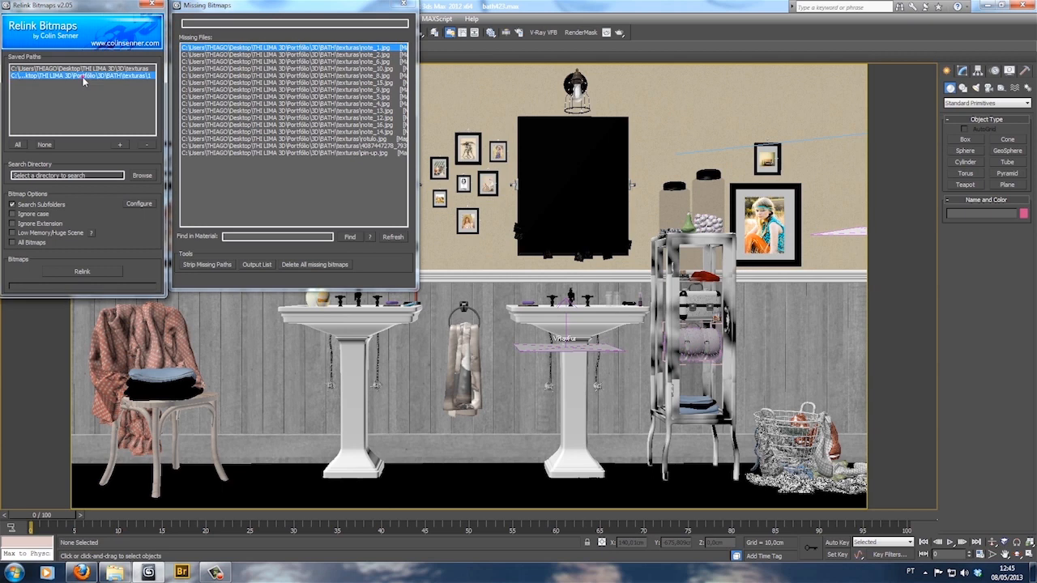
click(98, 271)
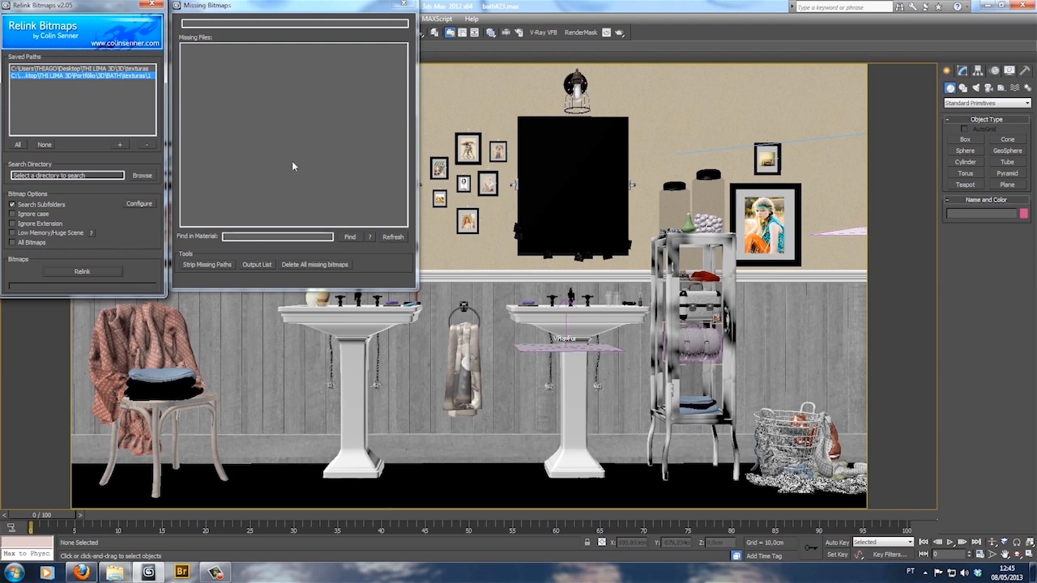
click(405, 5)
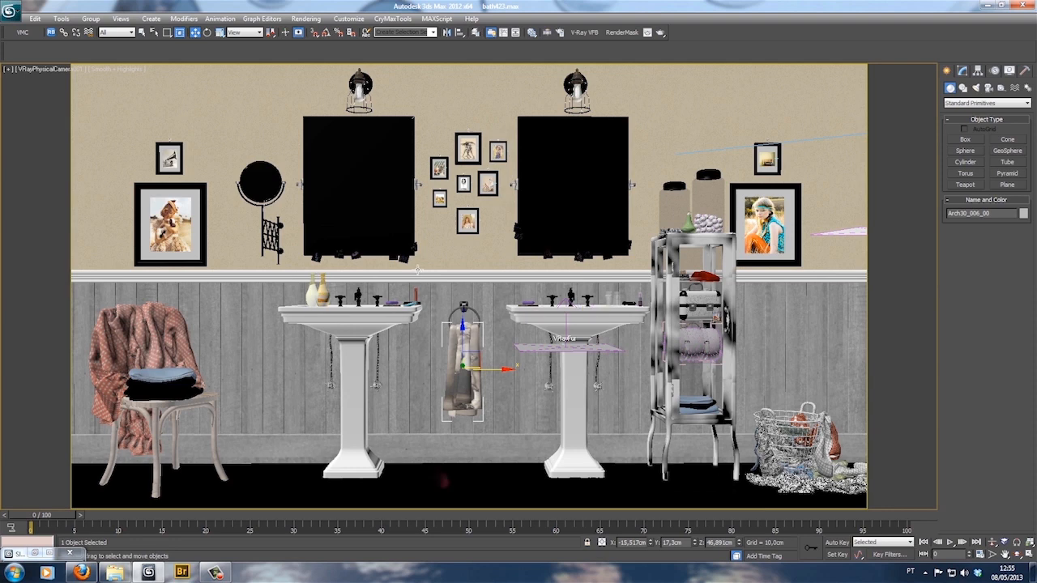
Open the VMC script and look through the VRayMtl properties it can change
click(22, 34)
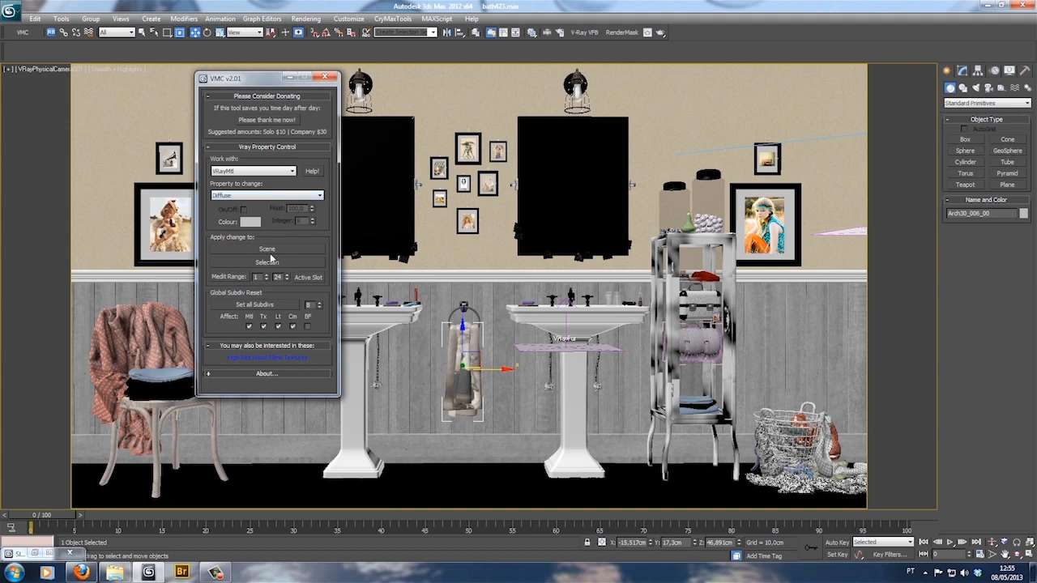
click(271, 196)
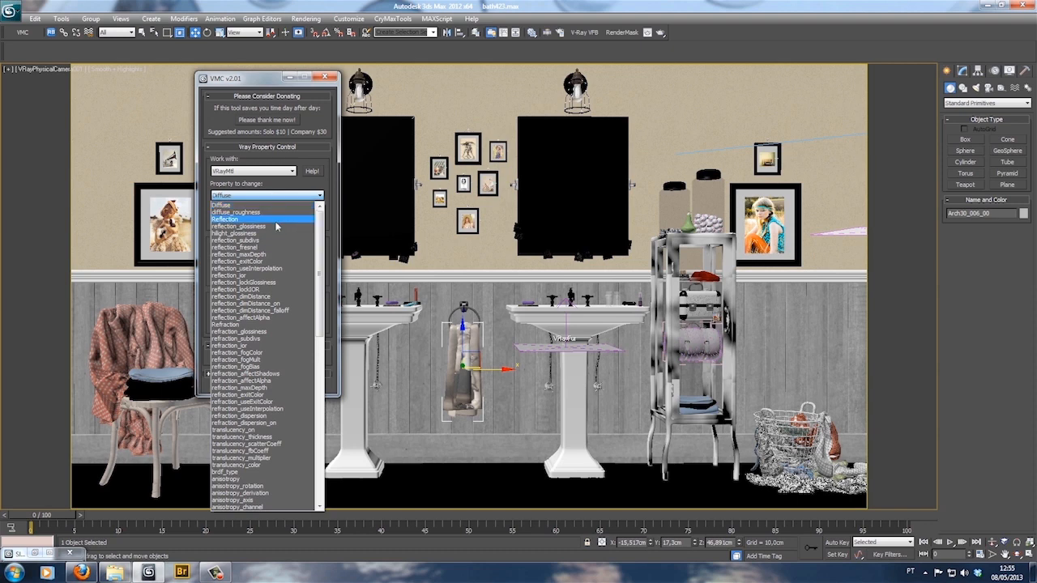
scroll(275, 227, down, 1)
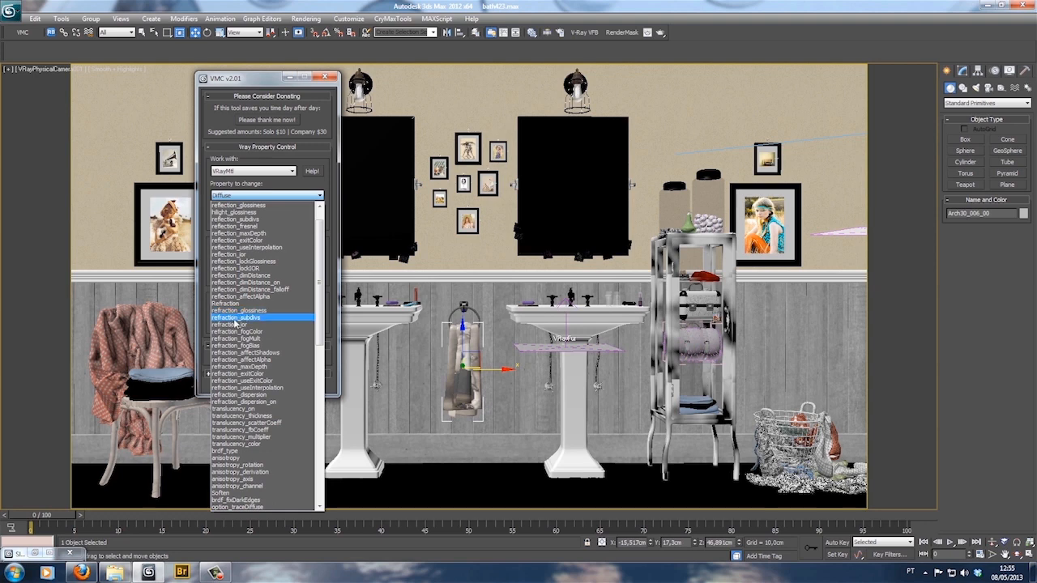
scroll(254, 369, down, 1)
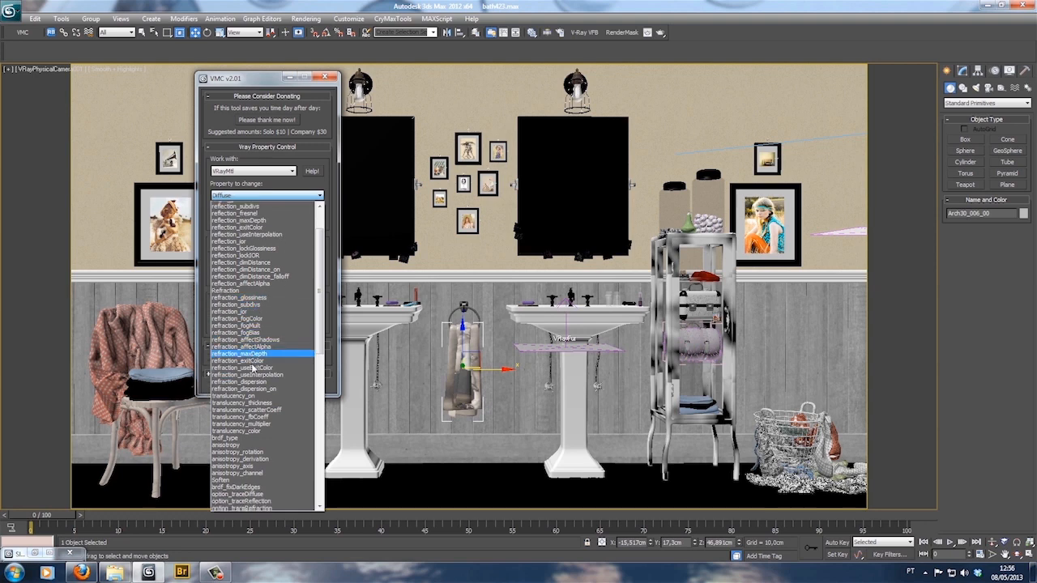
scroll(254, 370, down, 2)
scroll(266, 375, up, 4)
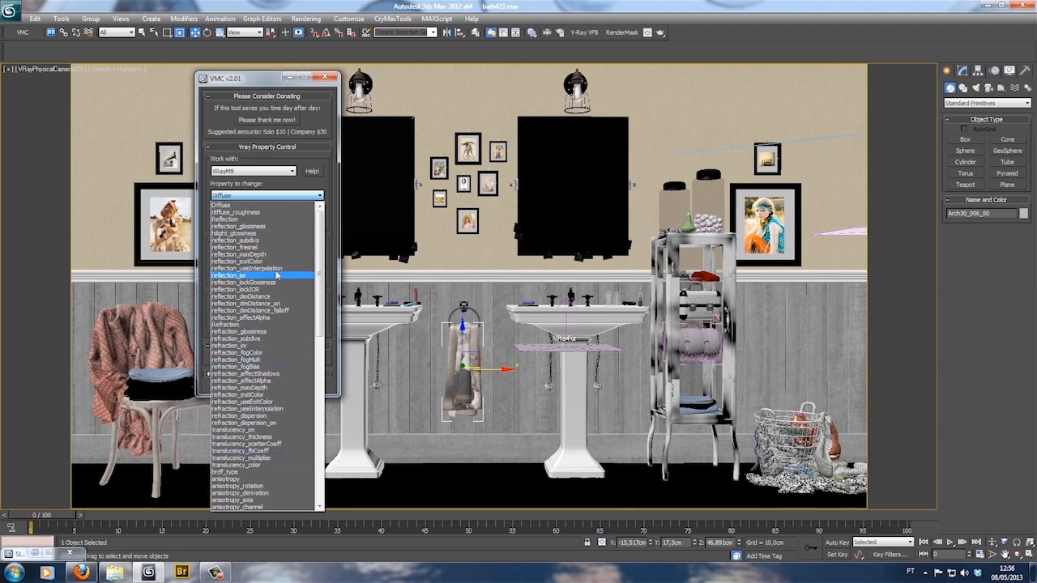
click(275, 196)
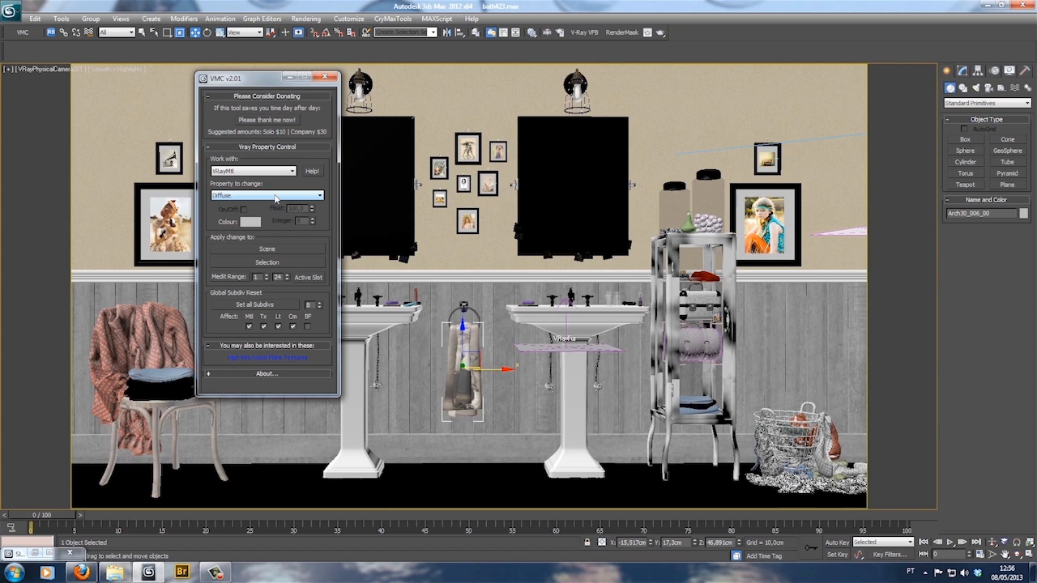
Switch off reflection_useInterpolation for all VRayMtl materials in the scene with VMC
click(275, 196)
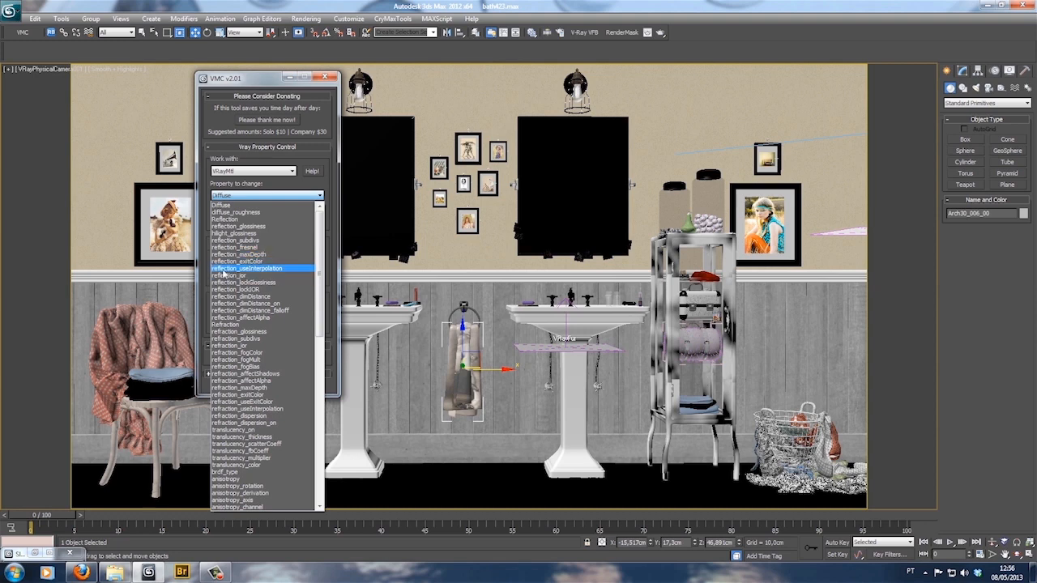
click(251, 271)
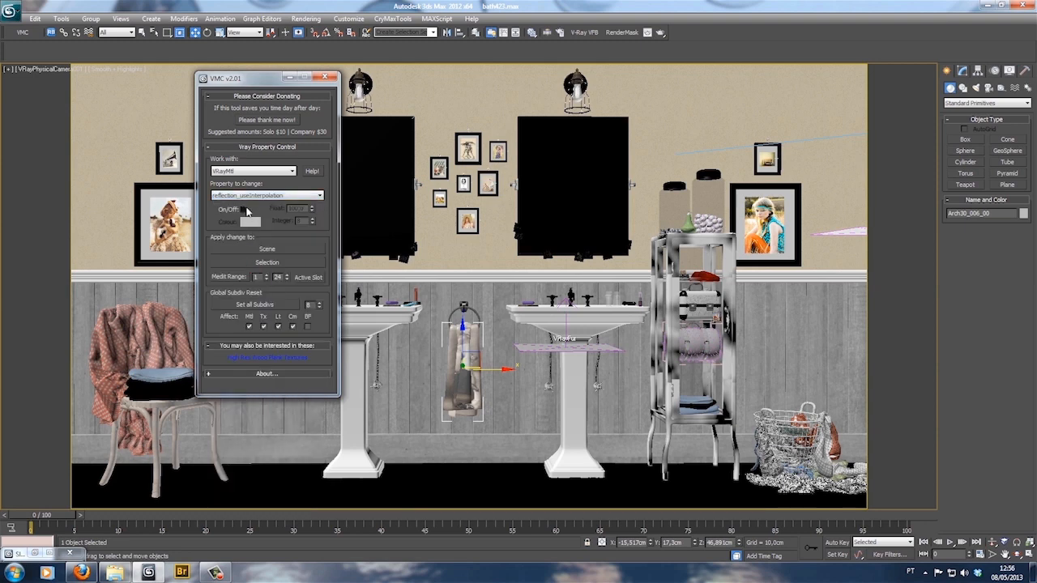
click(243, 210)
Examine the reflection and interpolation parameters of several VRayMtl materials in the Slate Material Editor, and close it
click(532, 32)
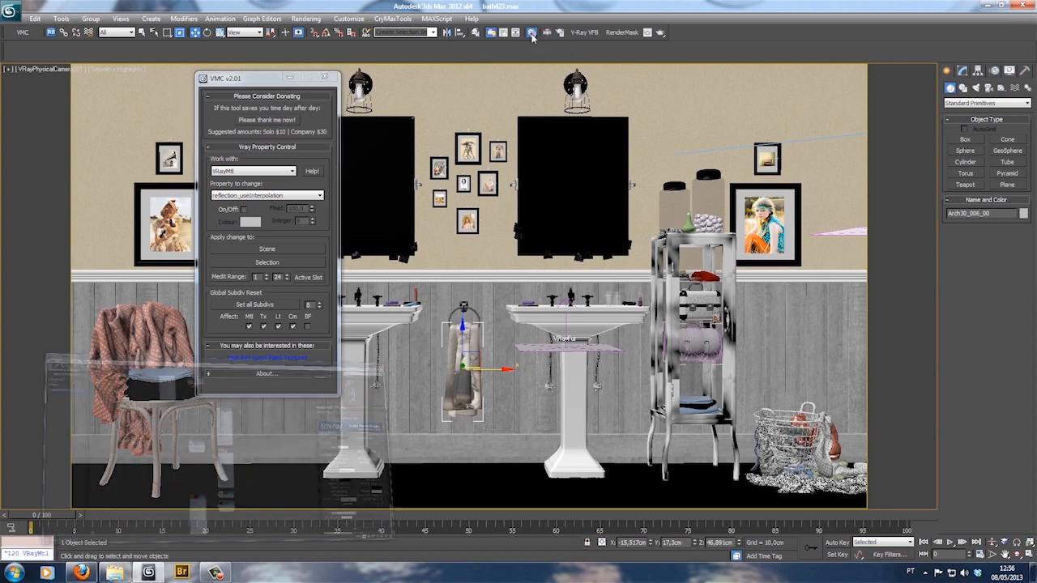
middle_drag(520, 186, 483, 322)
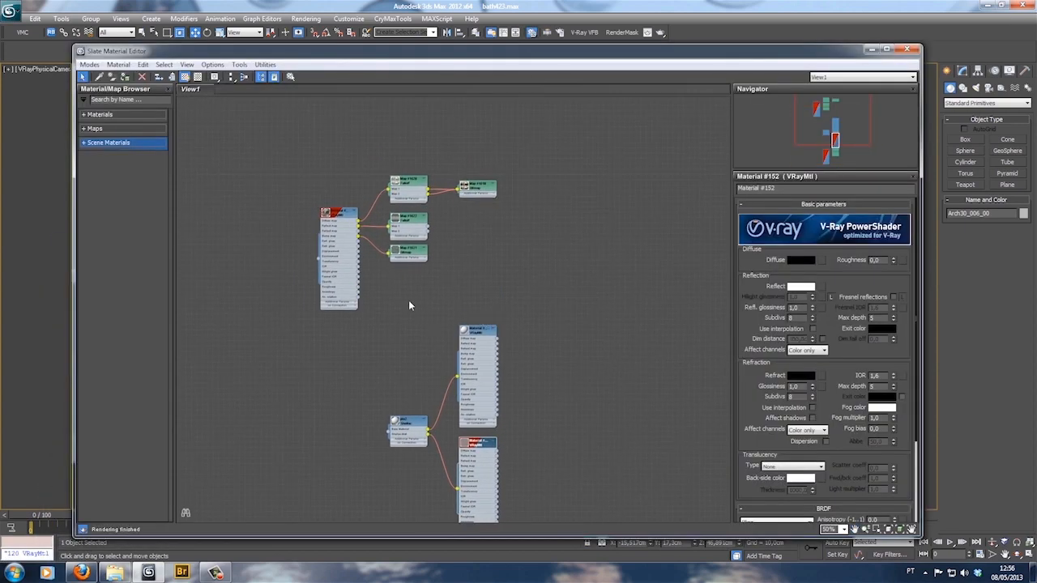
double_click(346, 238)
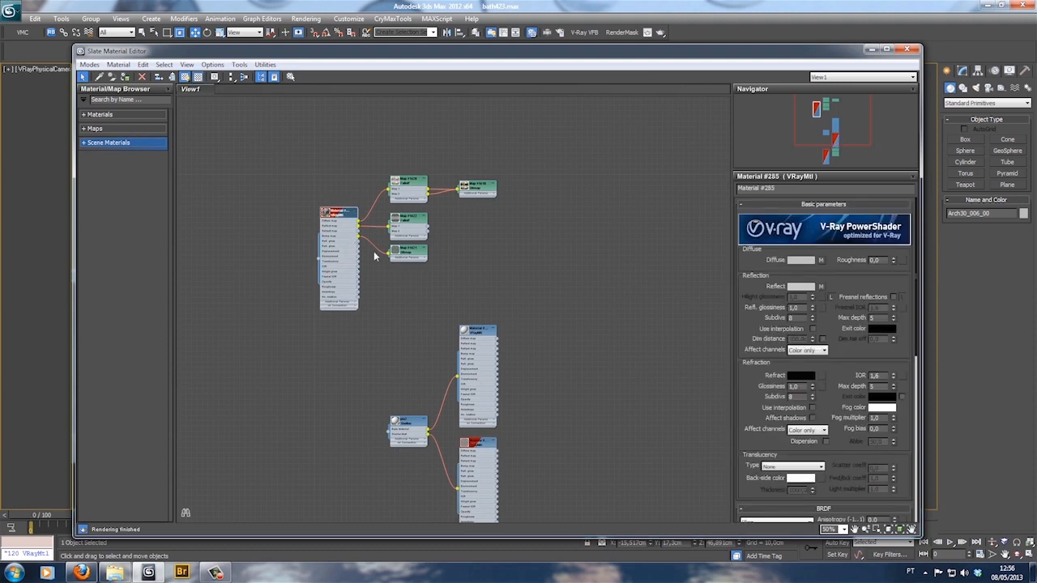
click(479, 369)
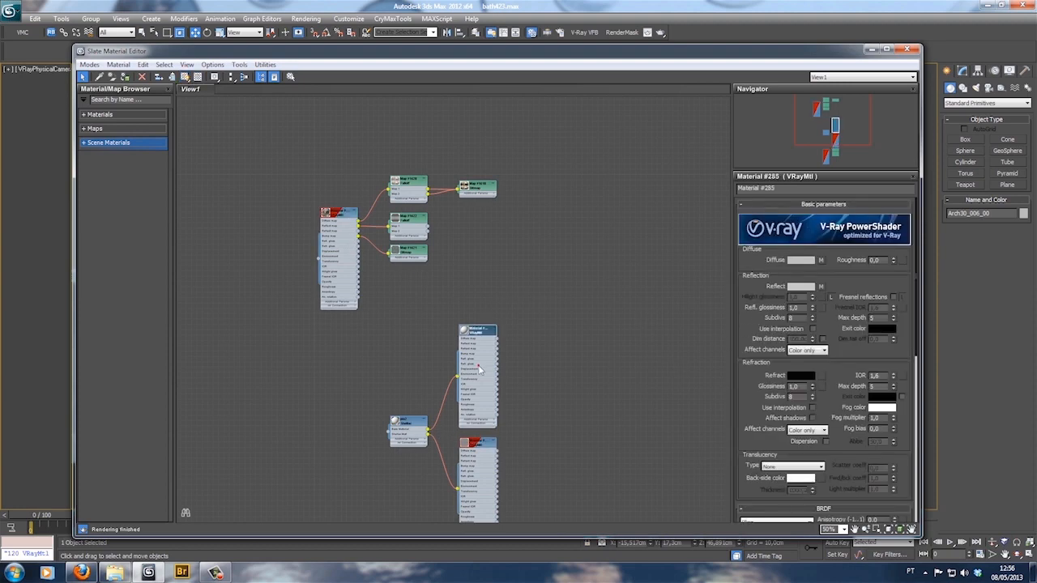
double_click(477, 458)
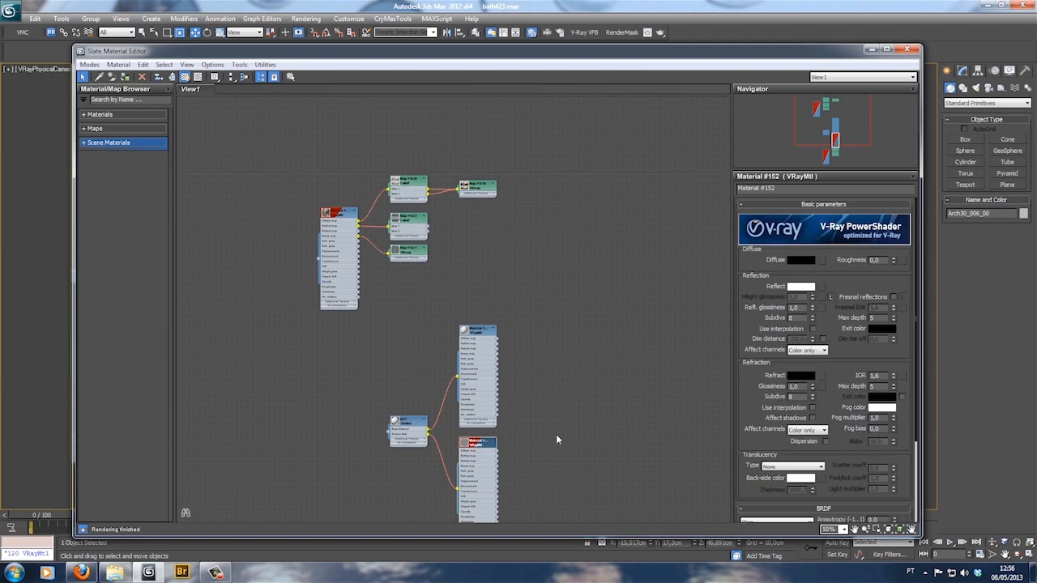
middle_drag(556, 439, 517, 282)
double_click(370, 434)
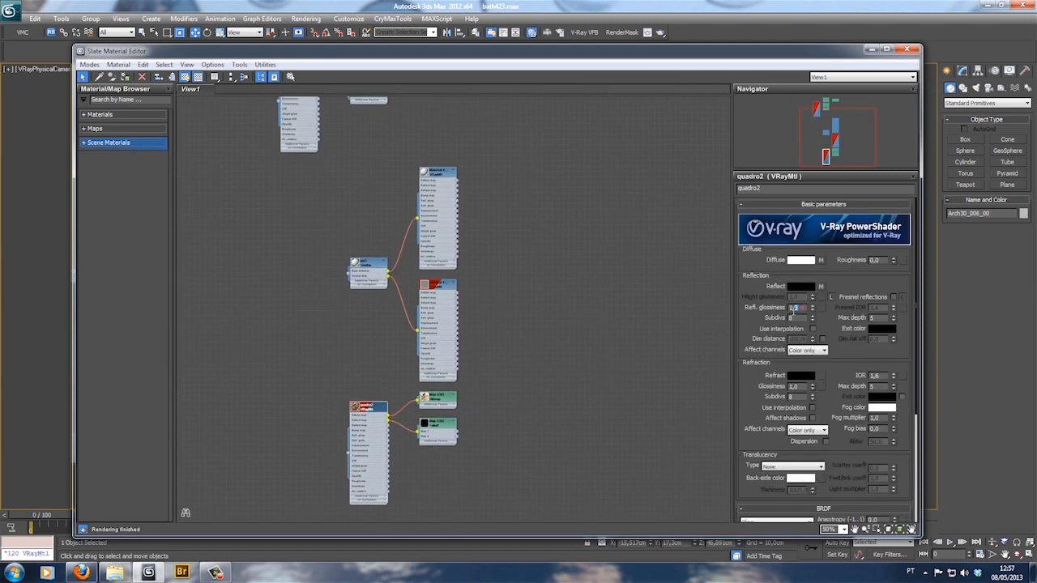
double_click(443, 329)
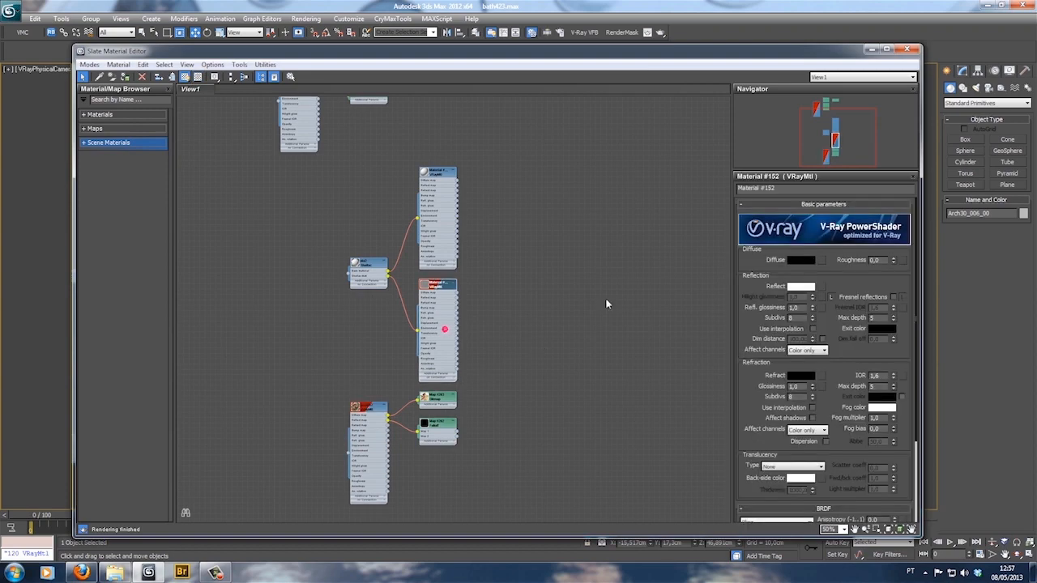
double_click(447, 216)
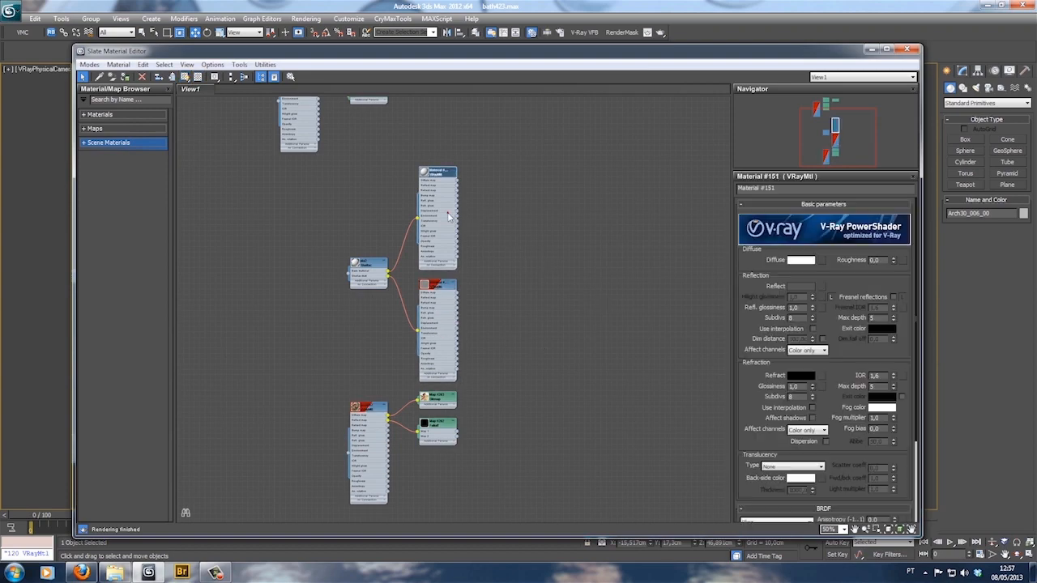
click(906, 51)
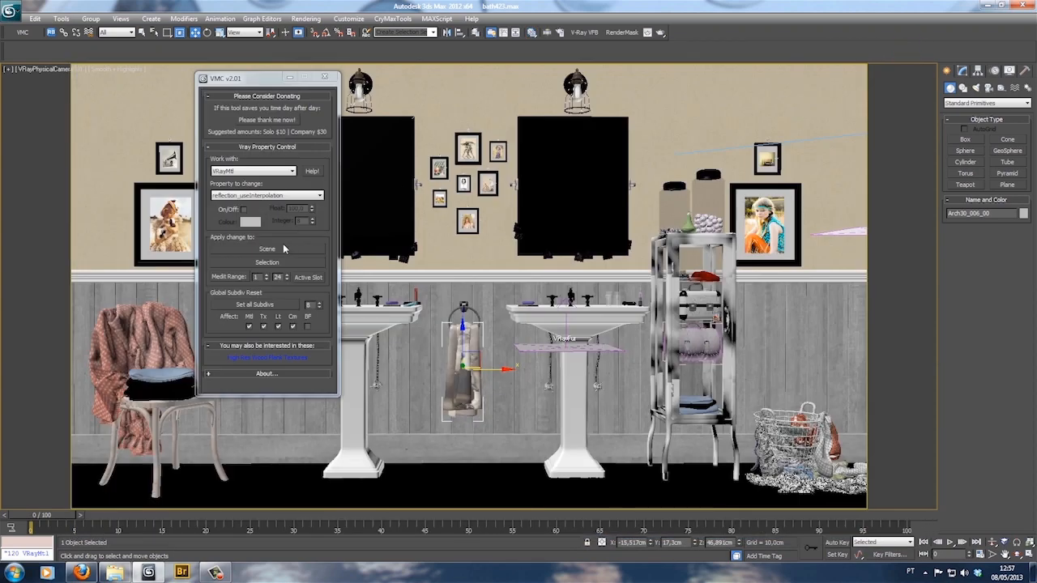
Set reflection_glossiness to 0.85 in VMC and apply it to the scene's VRayMtl materials
click(269, 196)
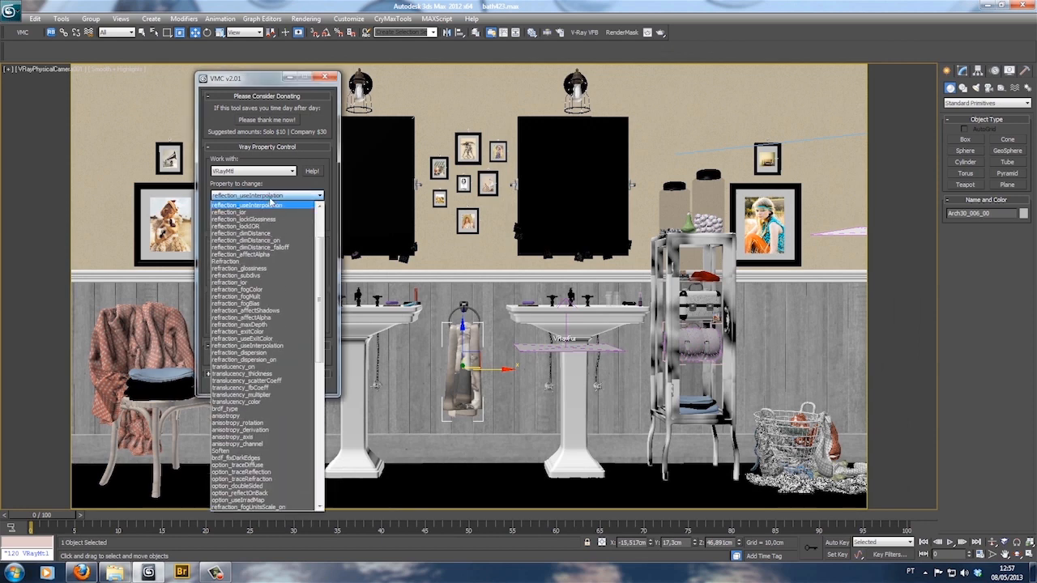
scroll(264, 276, up, 3)
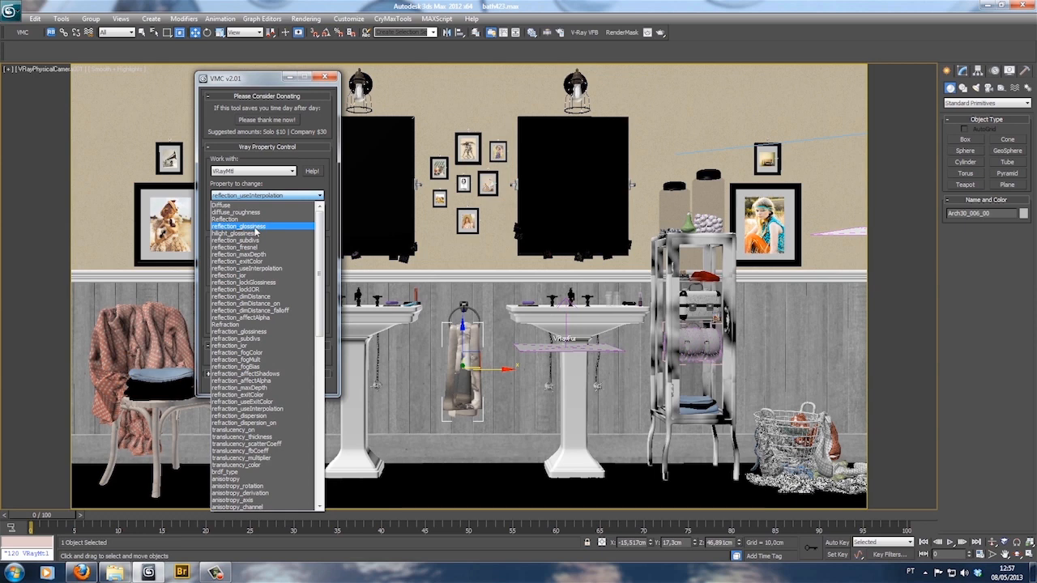
click(256, 227)
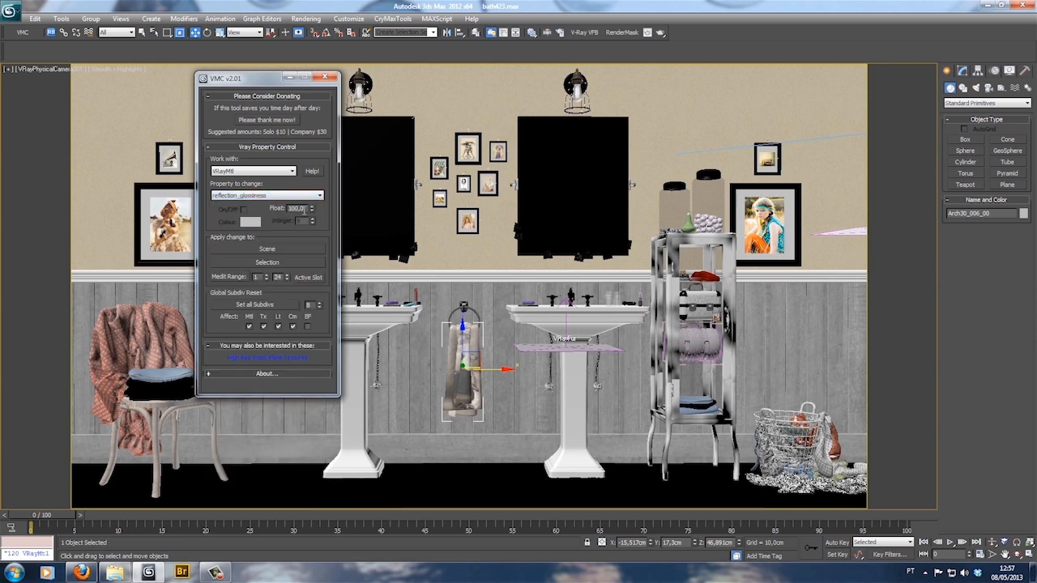
double_click(300, 208)
text(1)
key(Return)
click(235, 248)
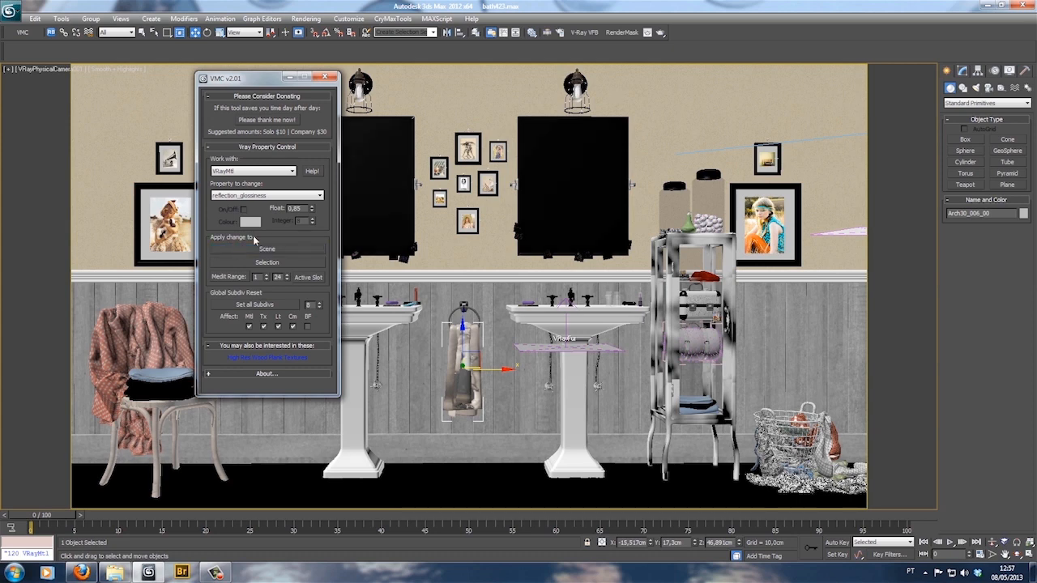
Check the reflection glossiness of the VRayMtl nodes already in the Slate Material Editor graph
click(531, 32)
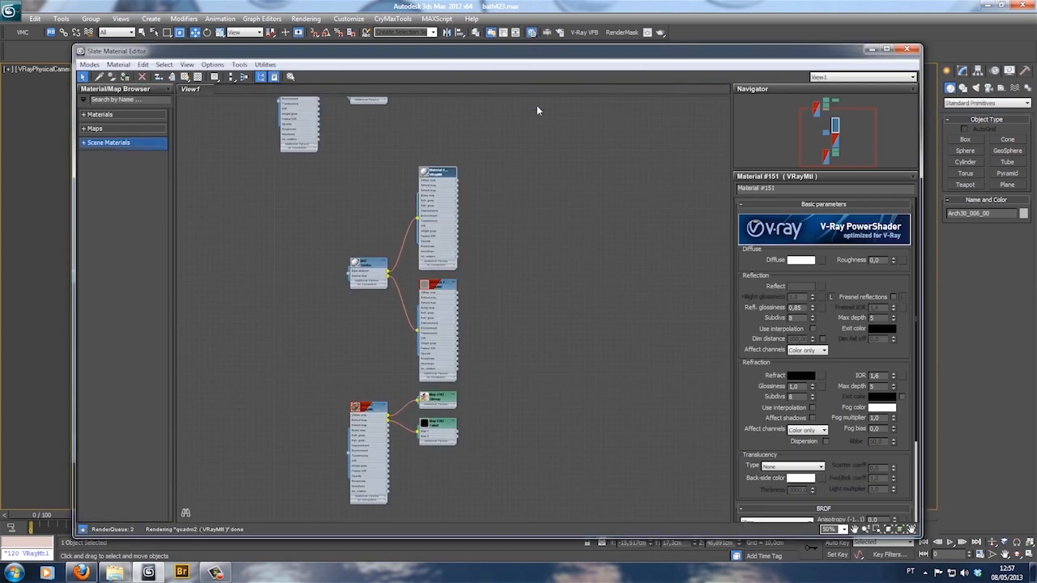
drag(802, 308, 775, 310)
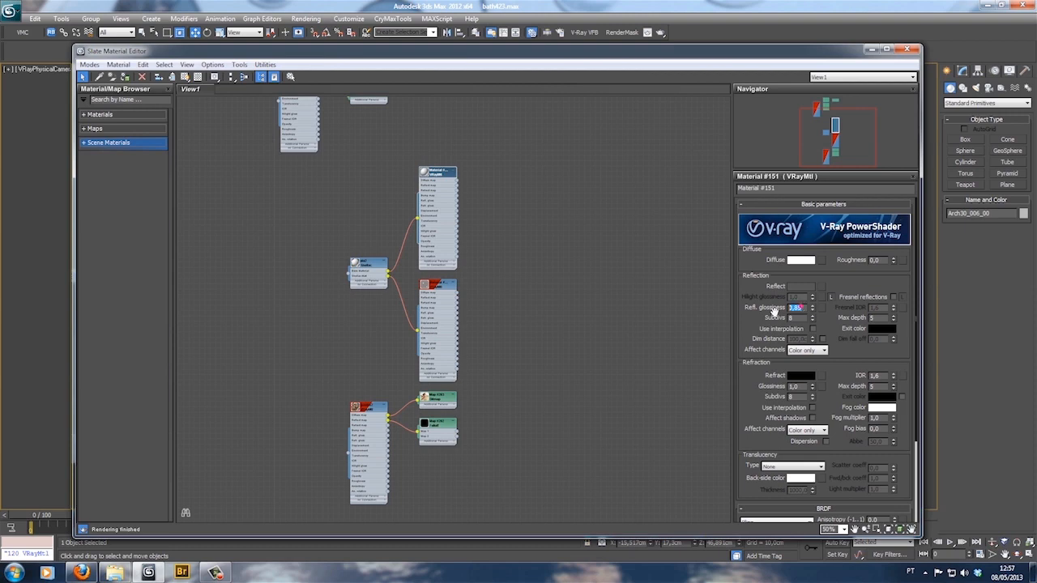
double_click(440, 342)
click(439, 218)
middle_drag(392, 168, 393, 340)
double_click(311, 245)
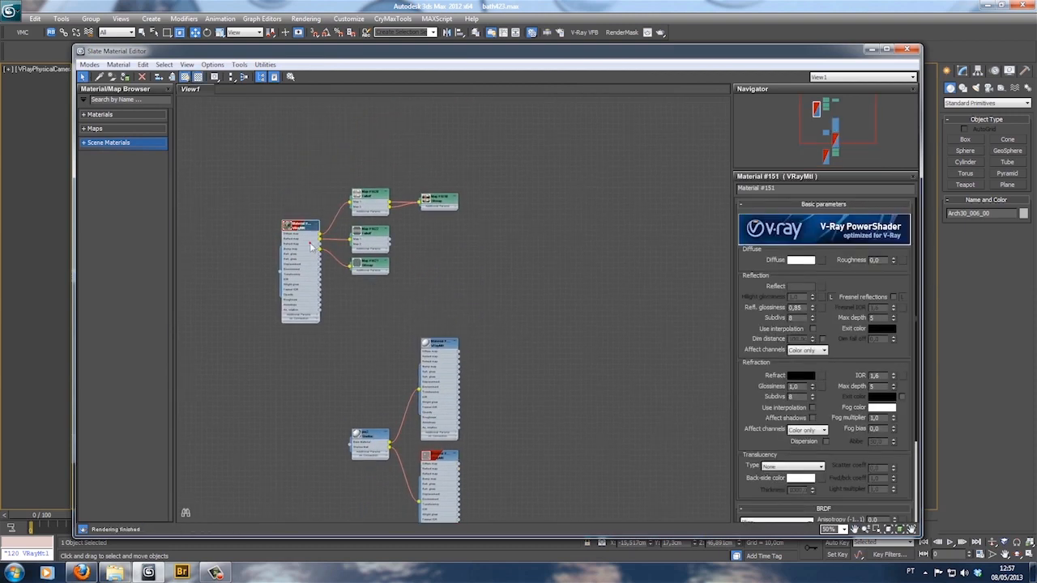
middle_drag(530, 238, 338, 301)
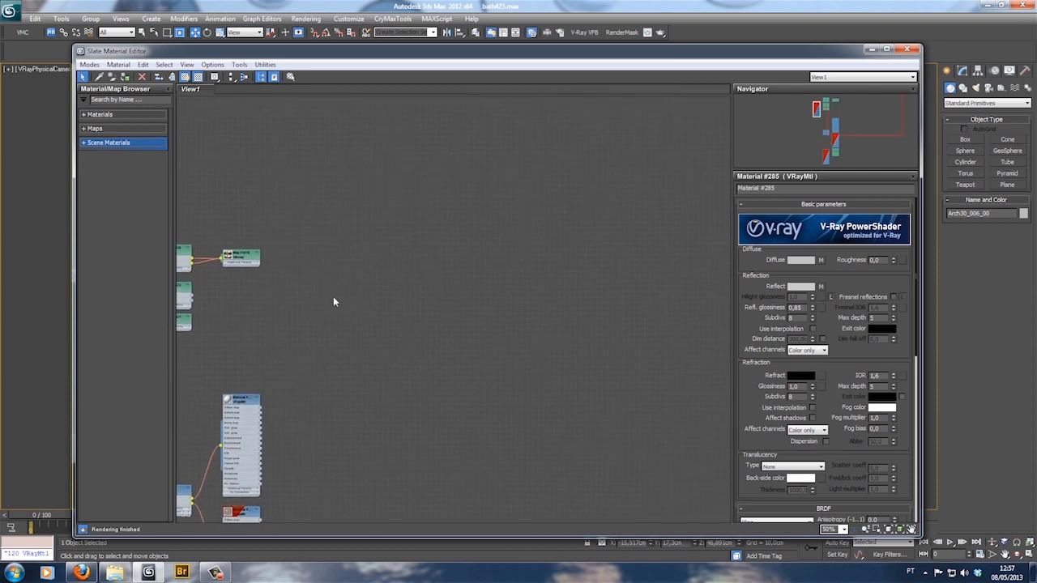
Load the scene materials dourado and espelho into the Slate Material Editor and check their reflection glossiness
click(147, 144)
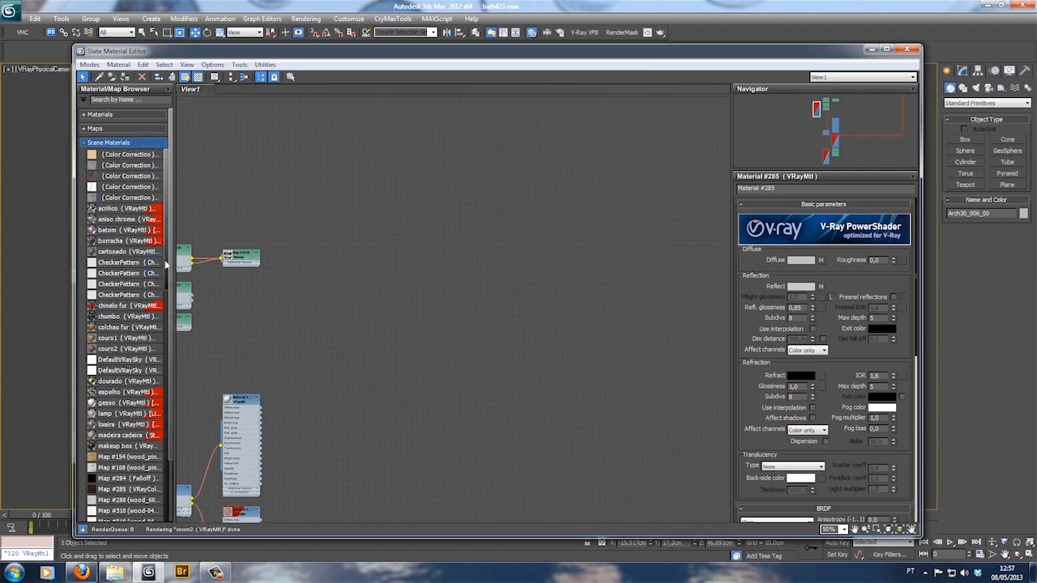
scroll(158, 314, down, 5)
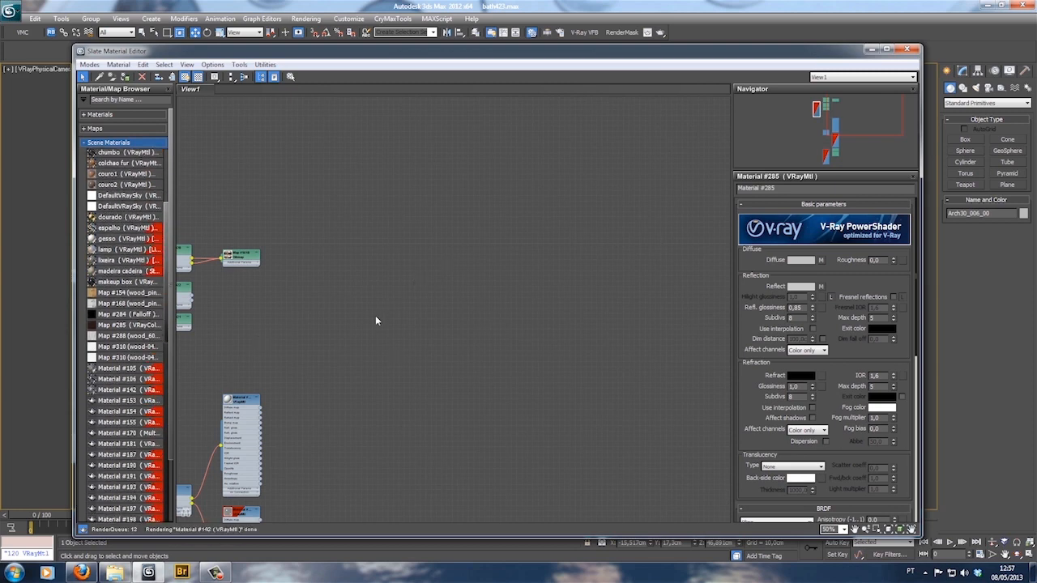
double_click(147, 218)
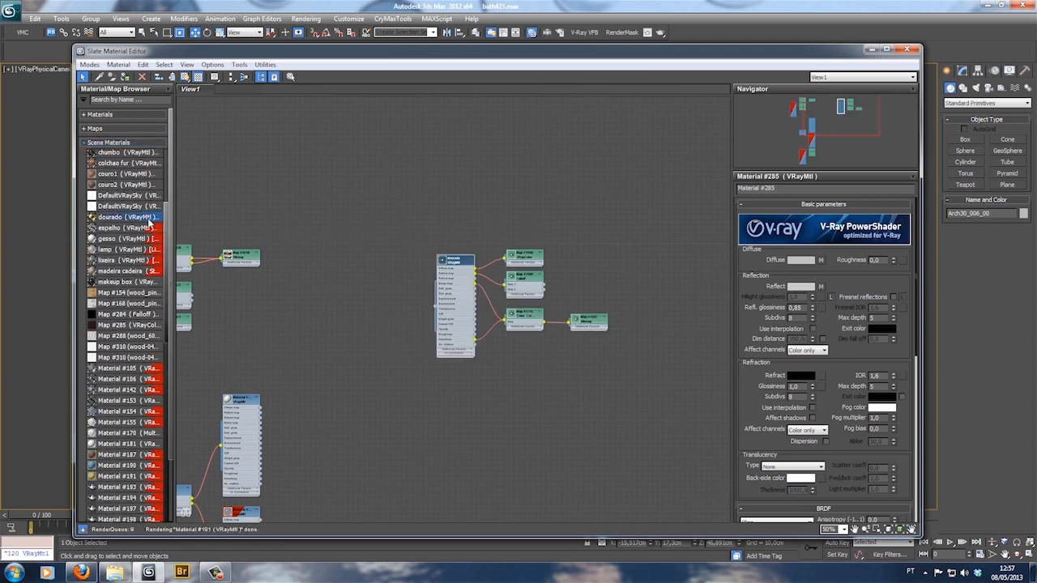
double_click(476, 296)
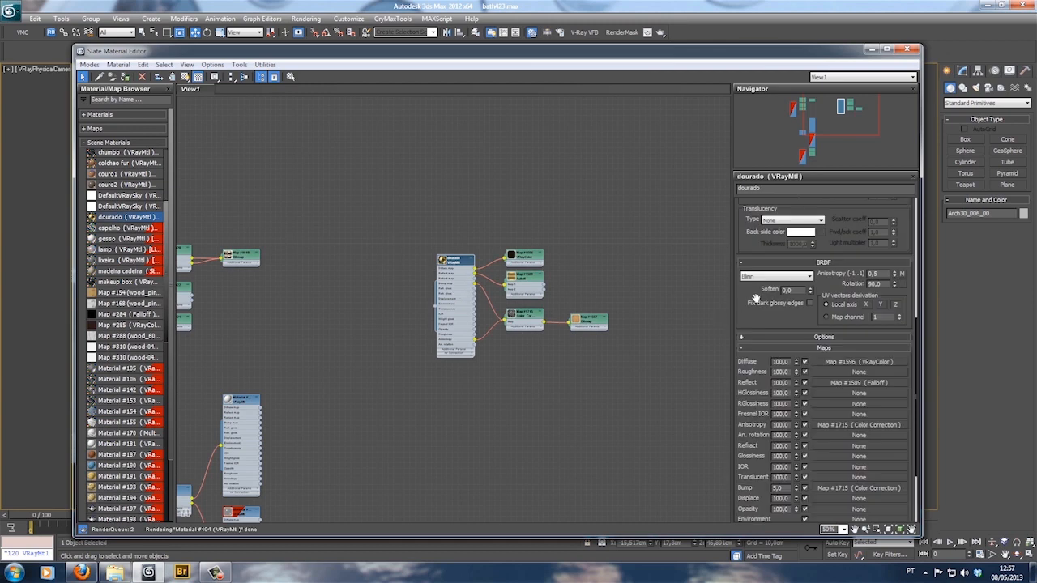
double_click(792, 293)
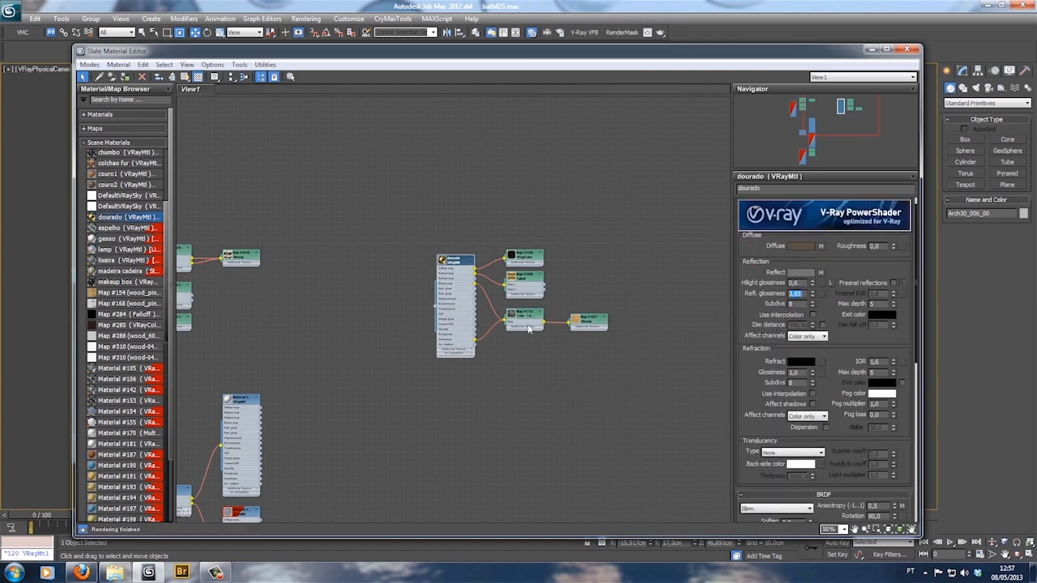
double_click(127, 227)
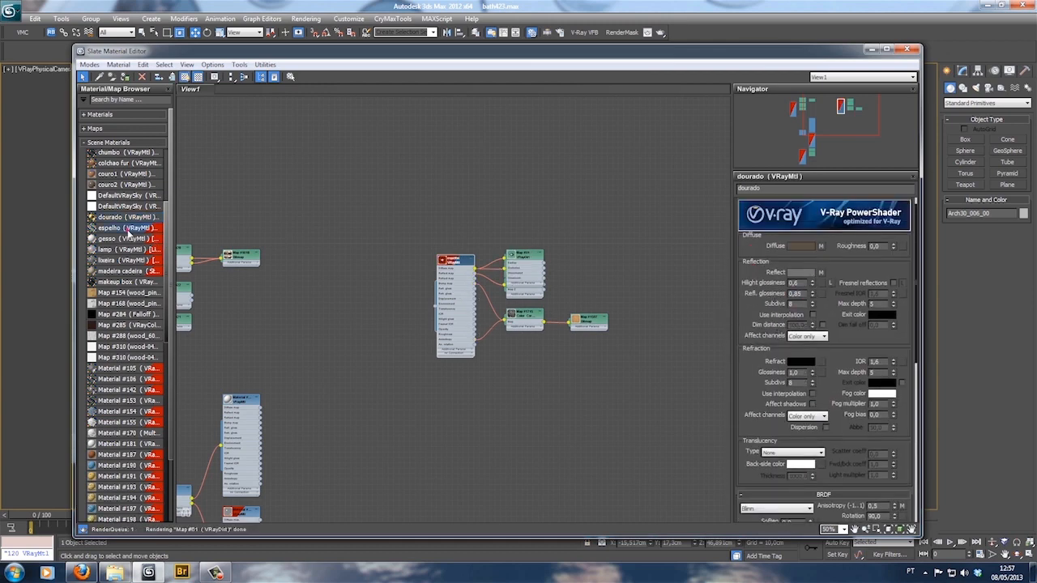
double_click(456, 307)
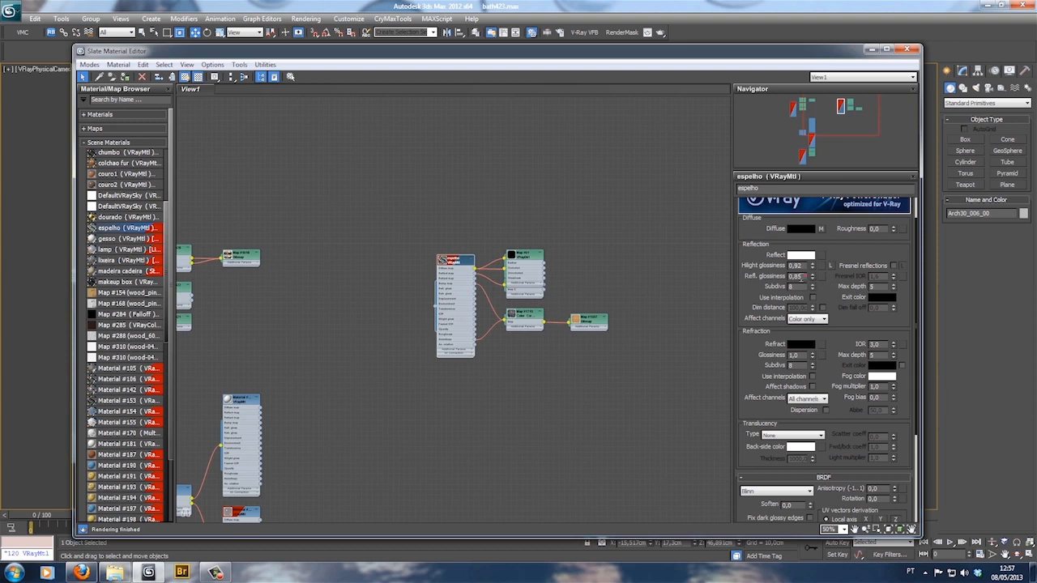
double_click(796, 276)
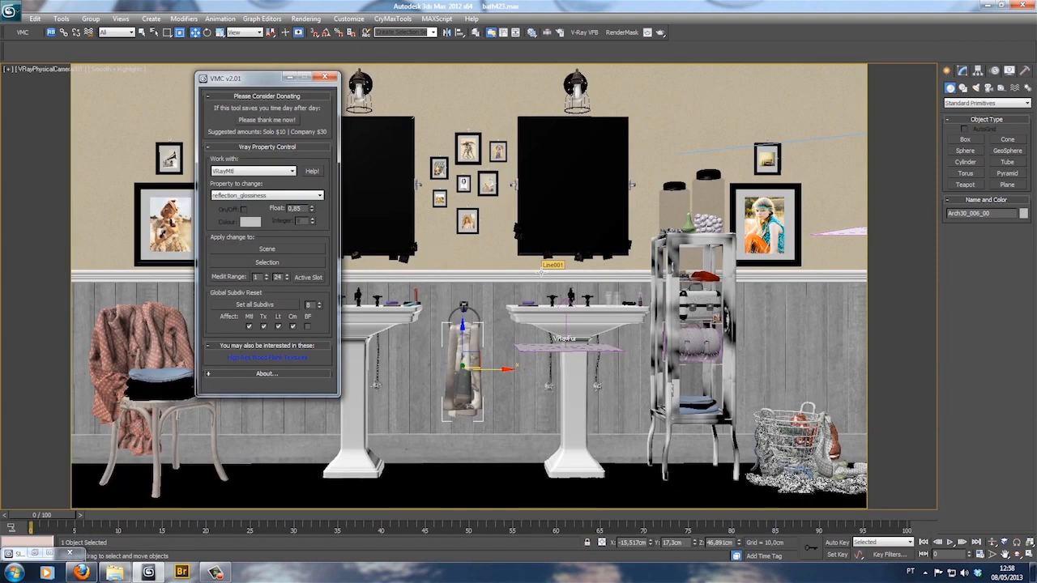
Convert all scene materials with the V-Ray scene converter, turning on "trace reflections" for Standard materials
click(541, 273)
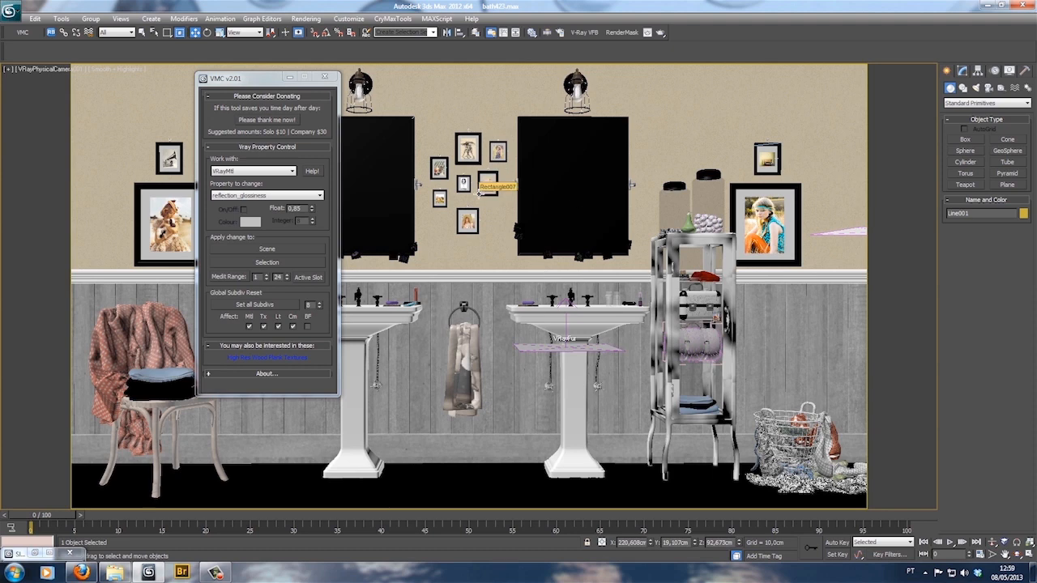
click(511, 377)
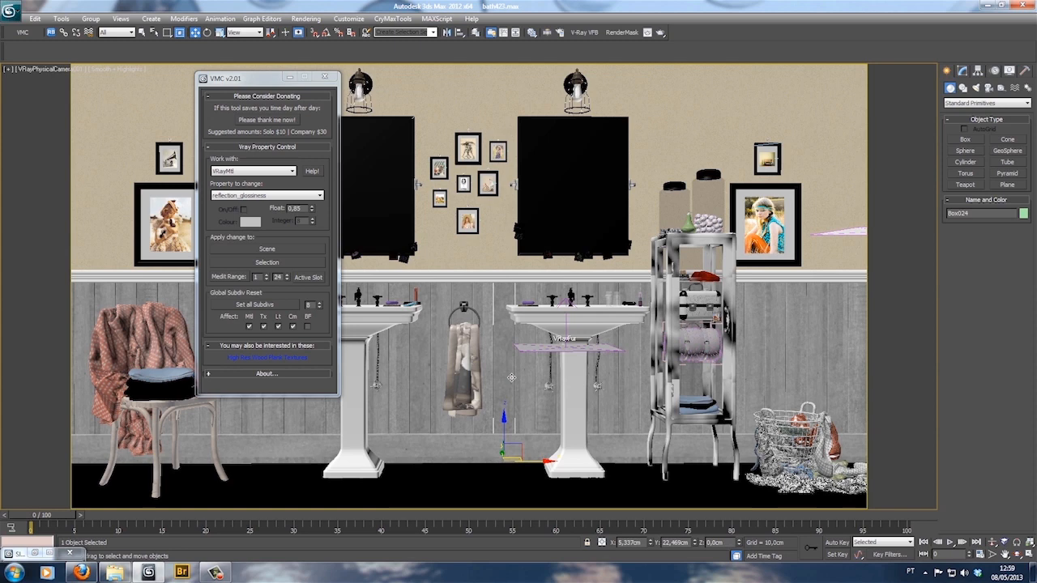
right_click(511, 377)
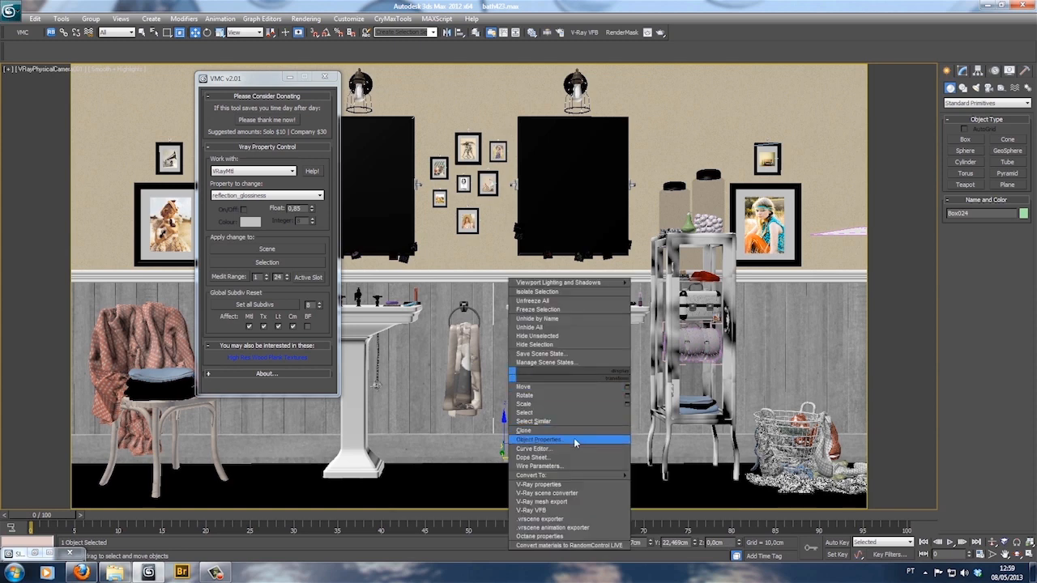
right_click(414, 363)
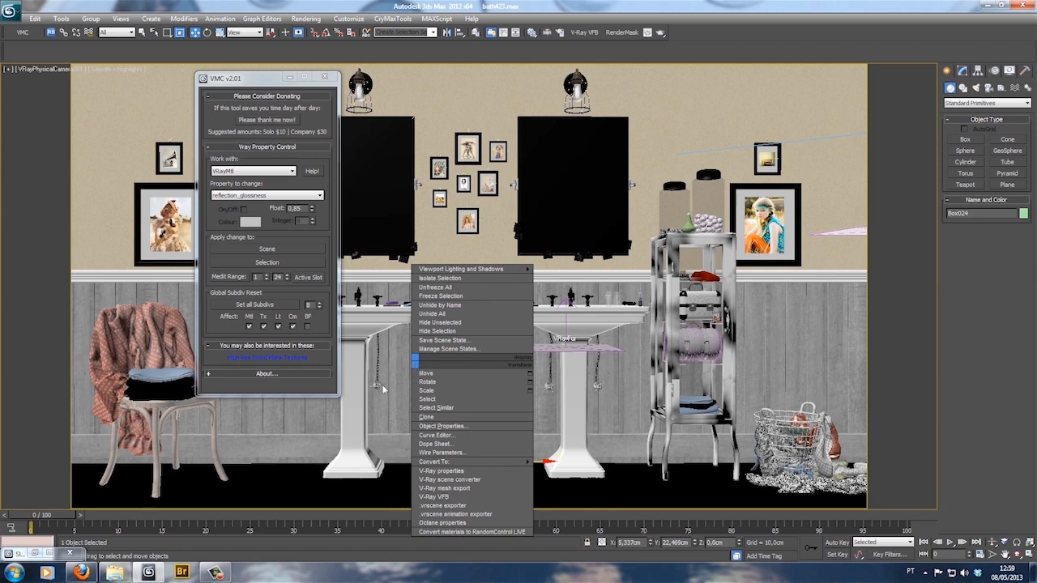
click(458, 480)
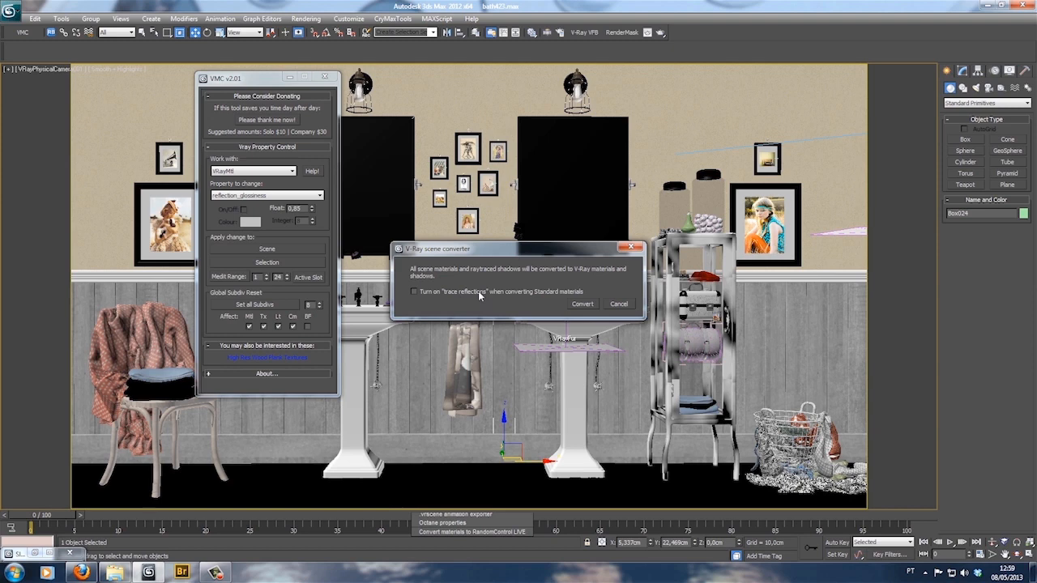
click(414, 292)
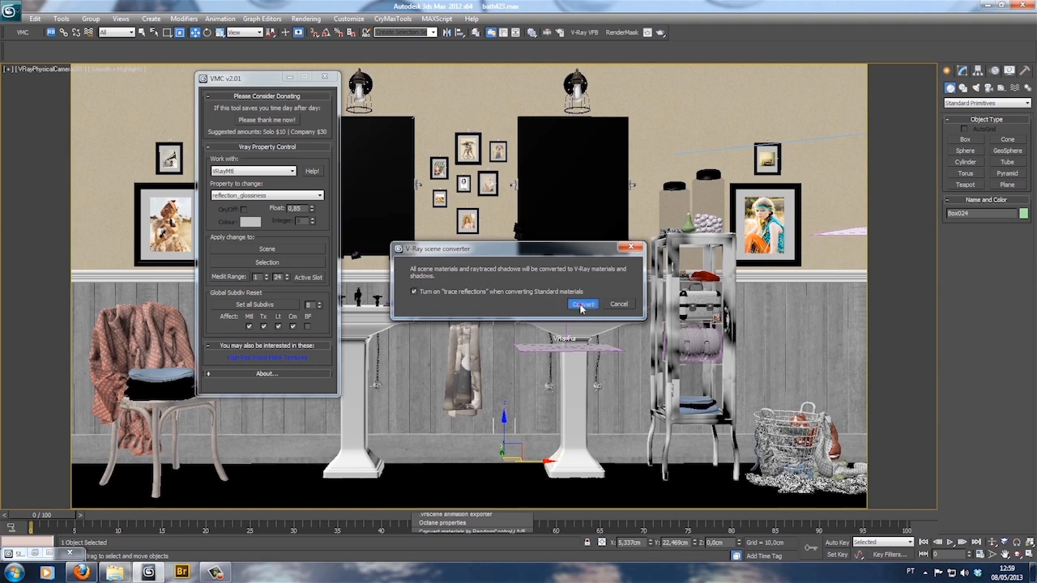
click(581, 304)
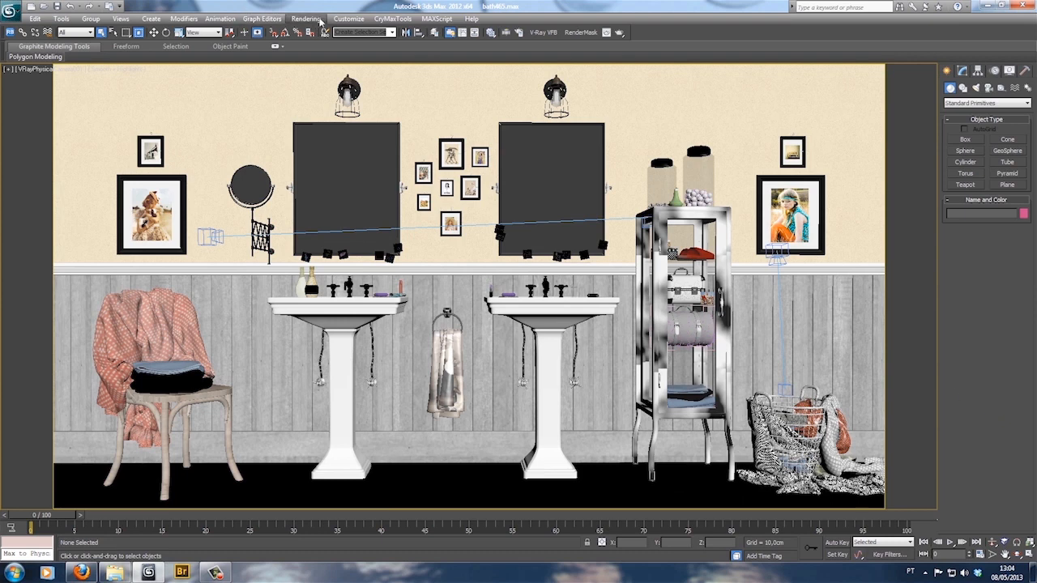
Check the Increment on Save option in the file handling preferences, and close the preferences without changes
click(344, 19)
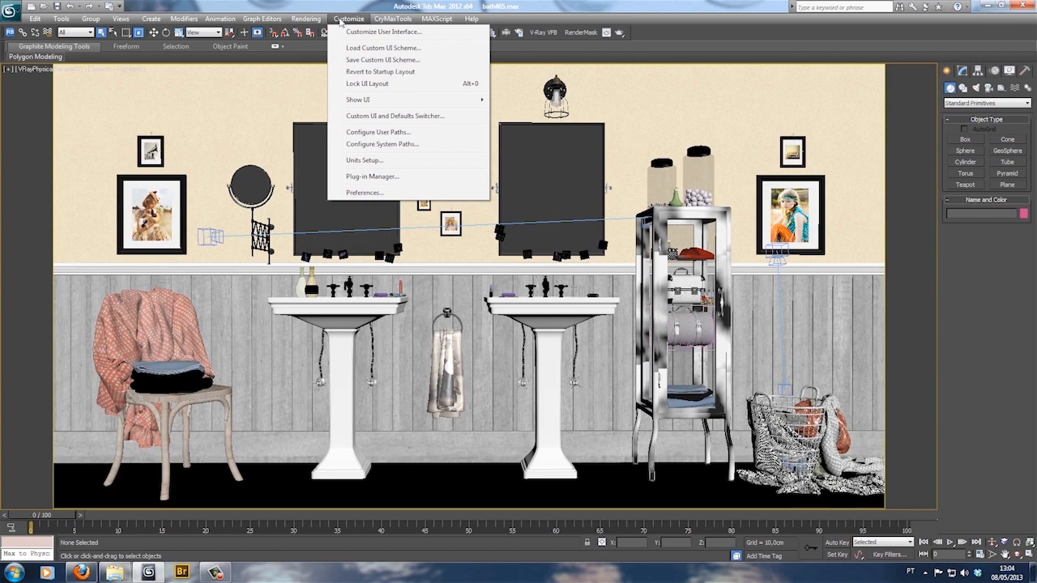
click(364, 192)
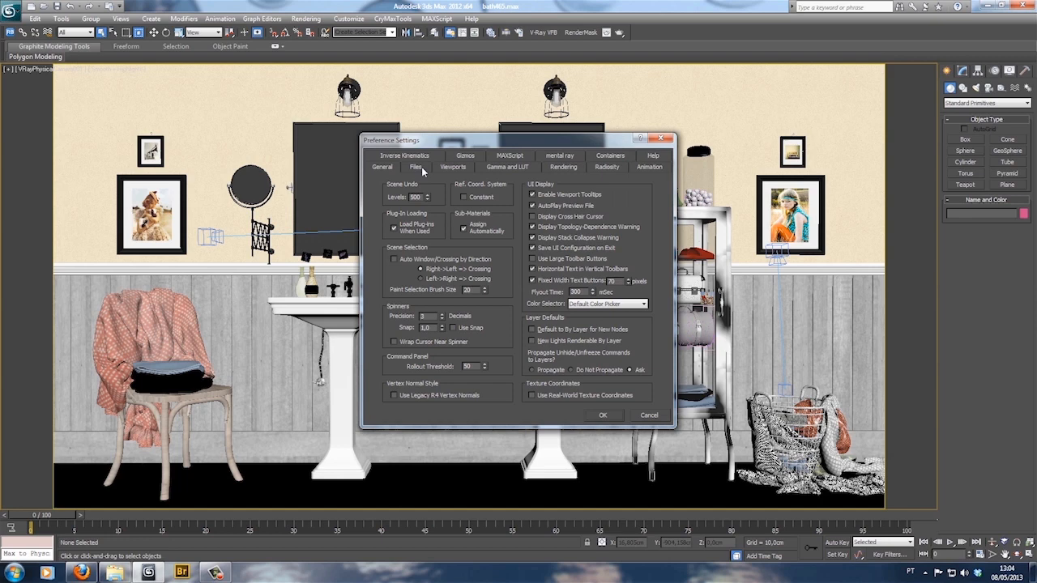
click(416, 167)
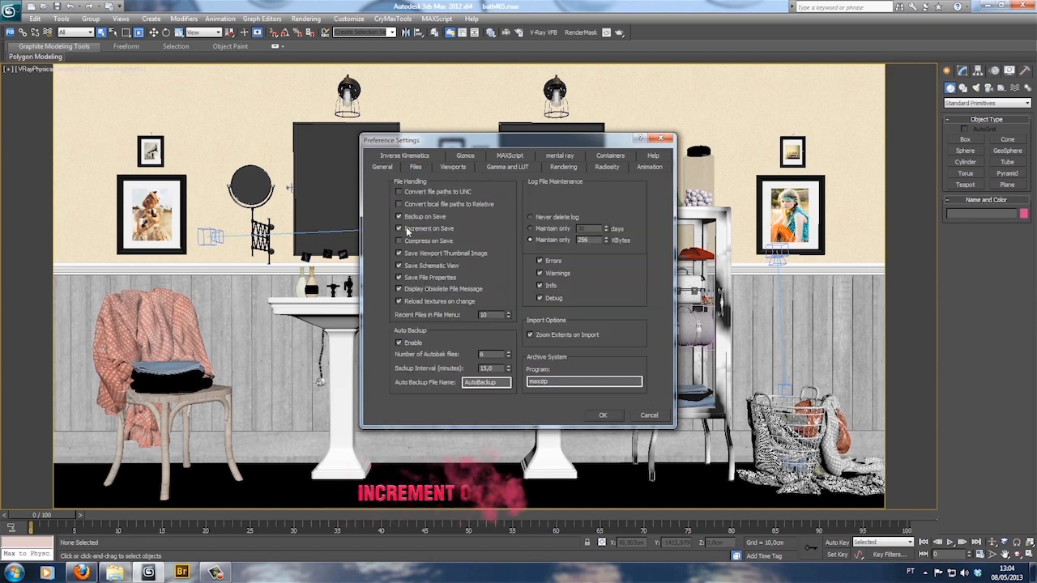
click(657, 416)
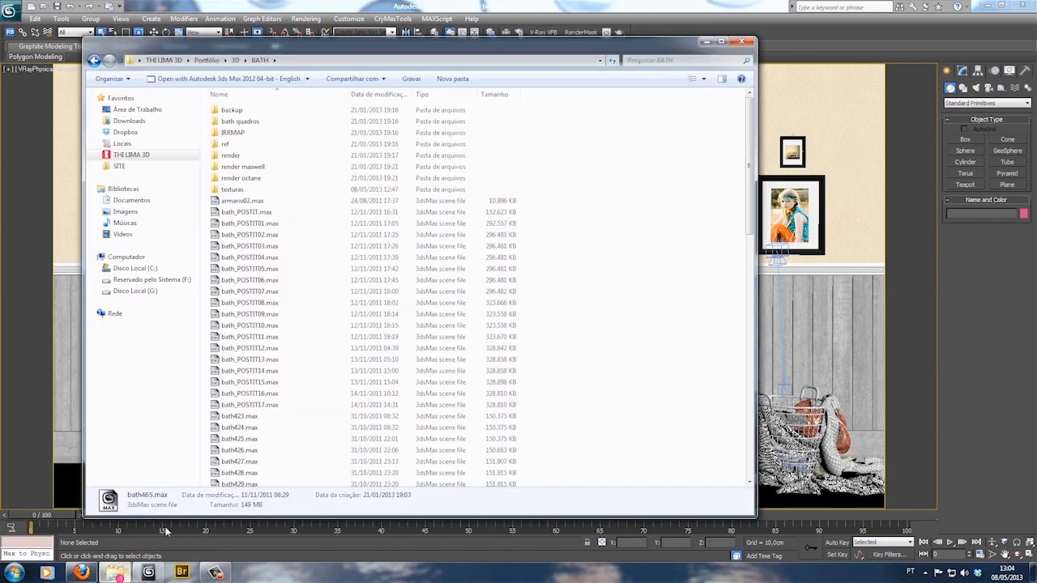
Switch to Windows Explorer and look through the BATH folder's numbered scene files from bath423.max to bath465.max
click(114, 573)
scroll(429, 336, down, 4)
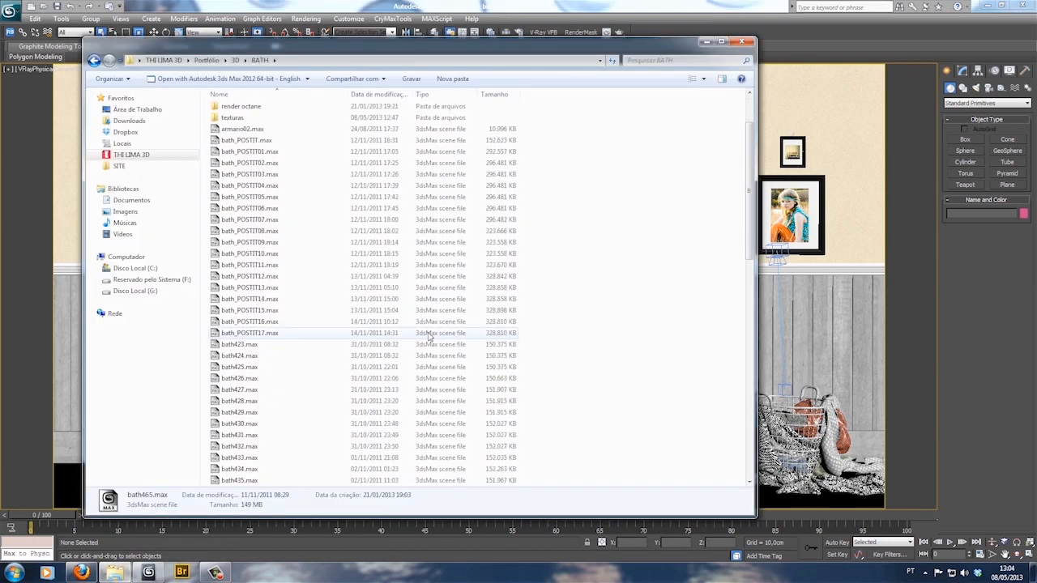
click(261, 289)
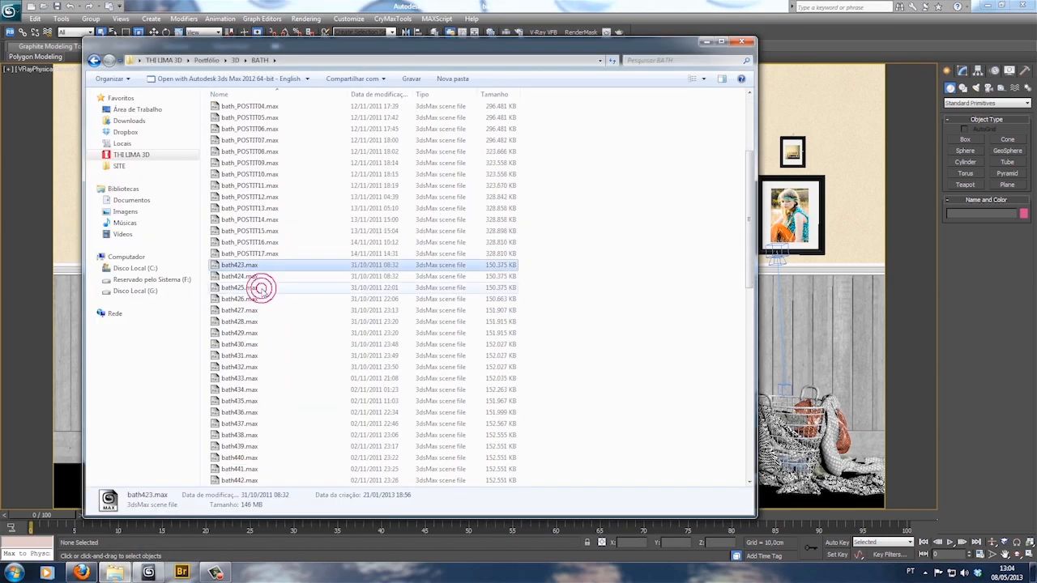
scroll(262, 294, down, 3)
scroll(261, 294, down, 8)
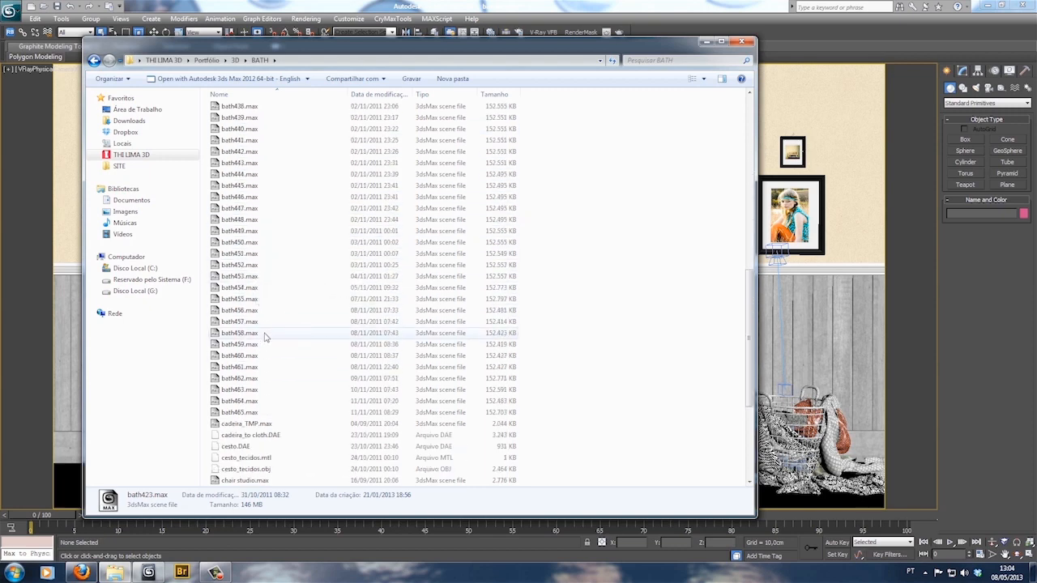
click(247, 412)
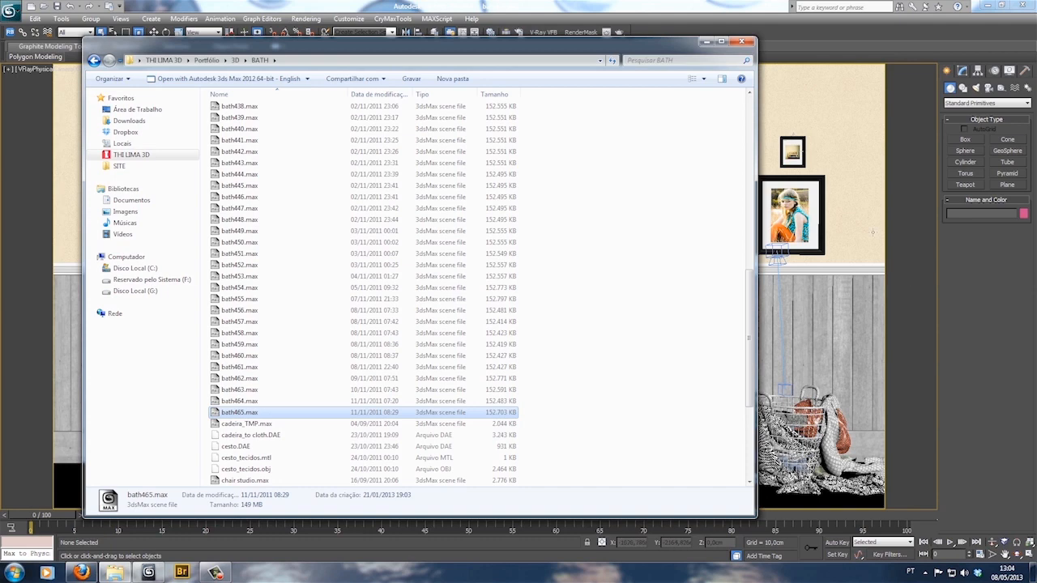
Save the open scene in 3ds Max as the next increment, and select bath466.max in the BATH folder
click(850, 217)
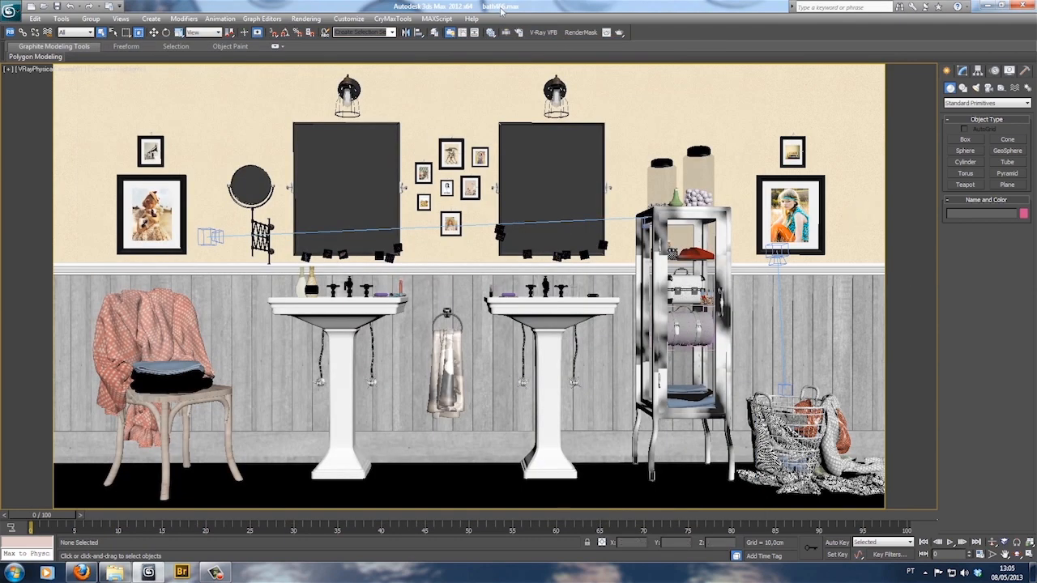
click(113, 572)
click(239, 426)
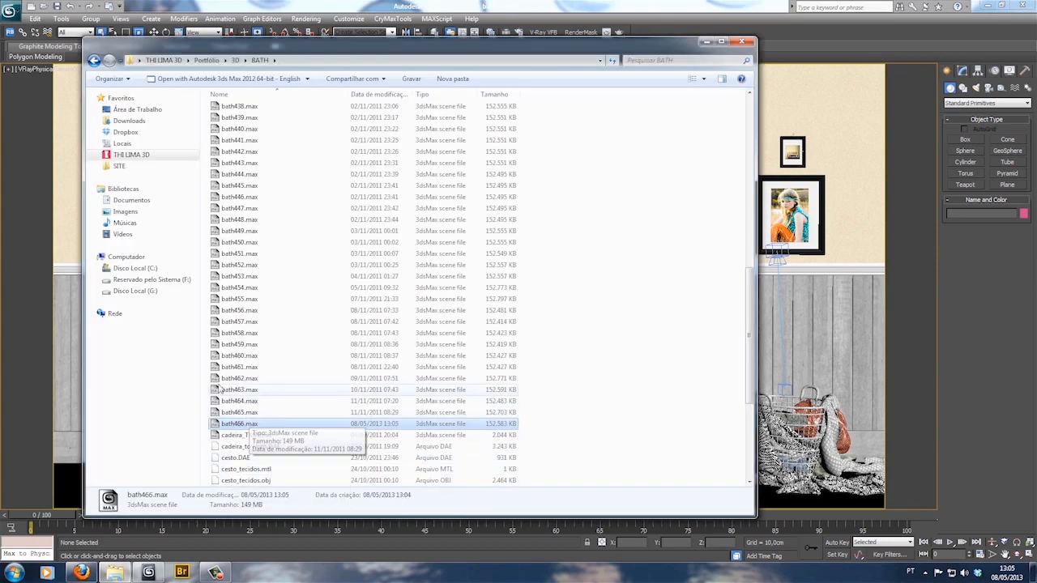
Review the full list of incremental scene versions in the BATH folder, back to its beginning
scroll(670, 395, up, 11)
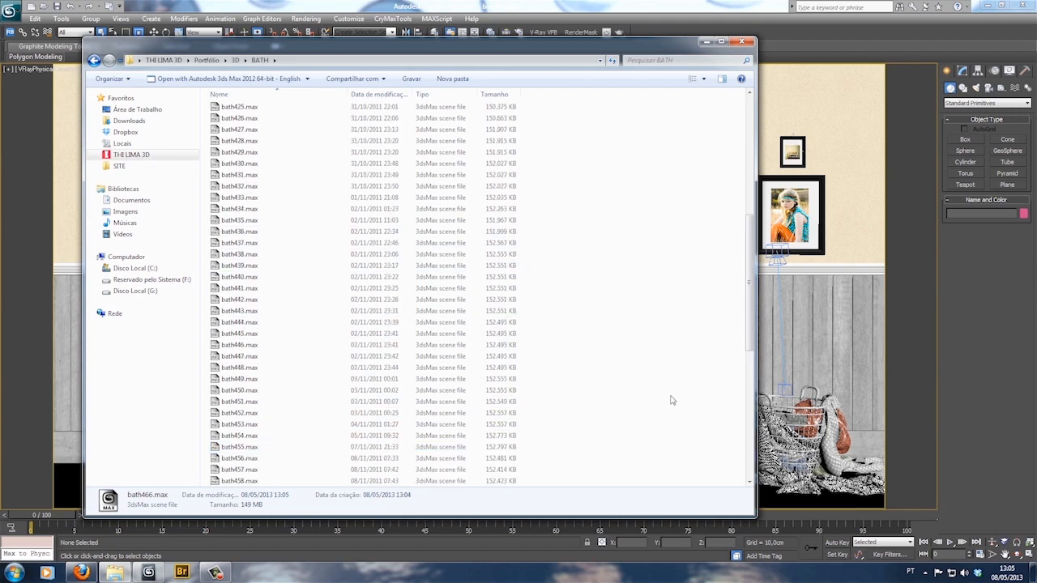
scroll(668, 391, up, 4)
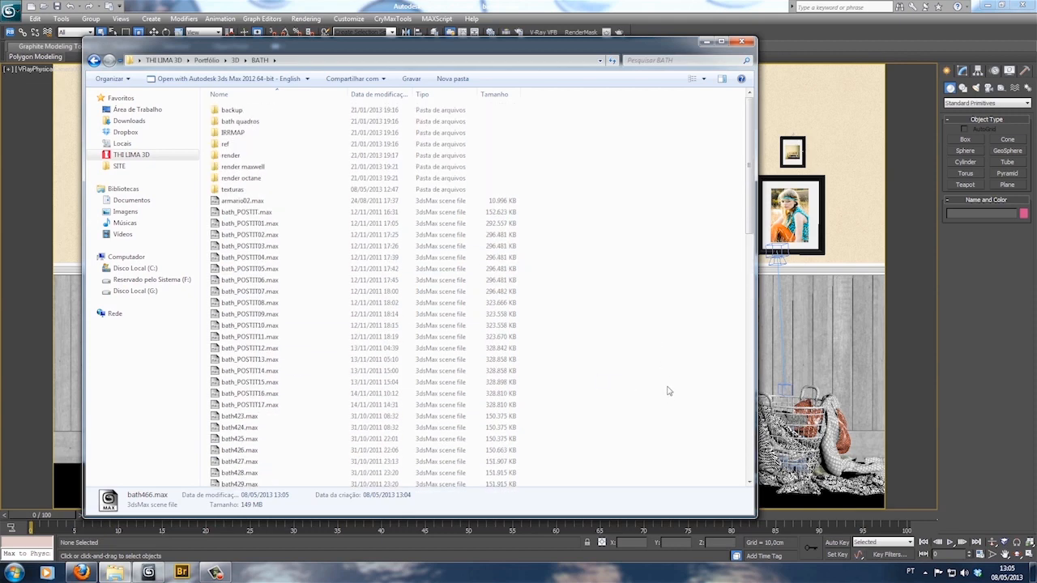
scroll(666, 392, down, 13)
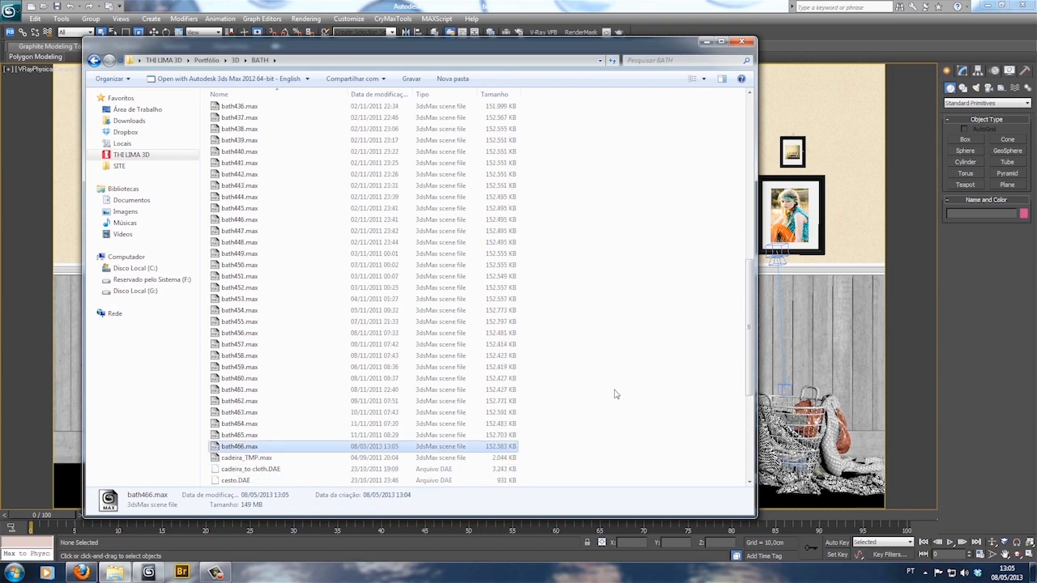
scroll(615, 394, up, 2)
scroll(578, 396, up, 4)
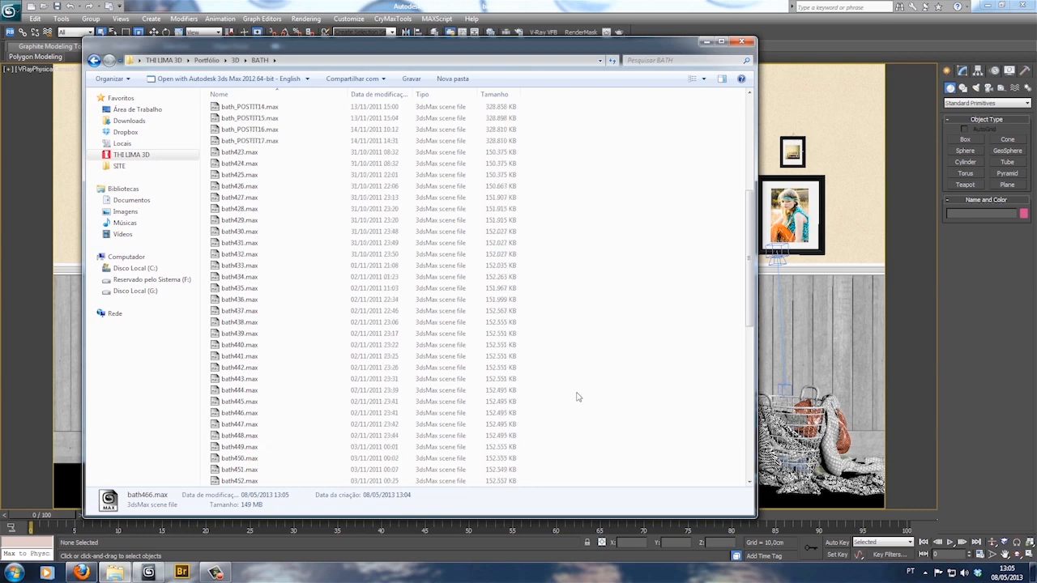
scroll(615, 276, up, 7)
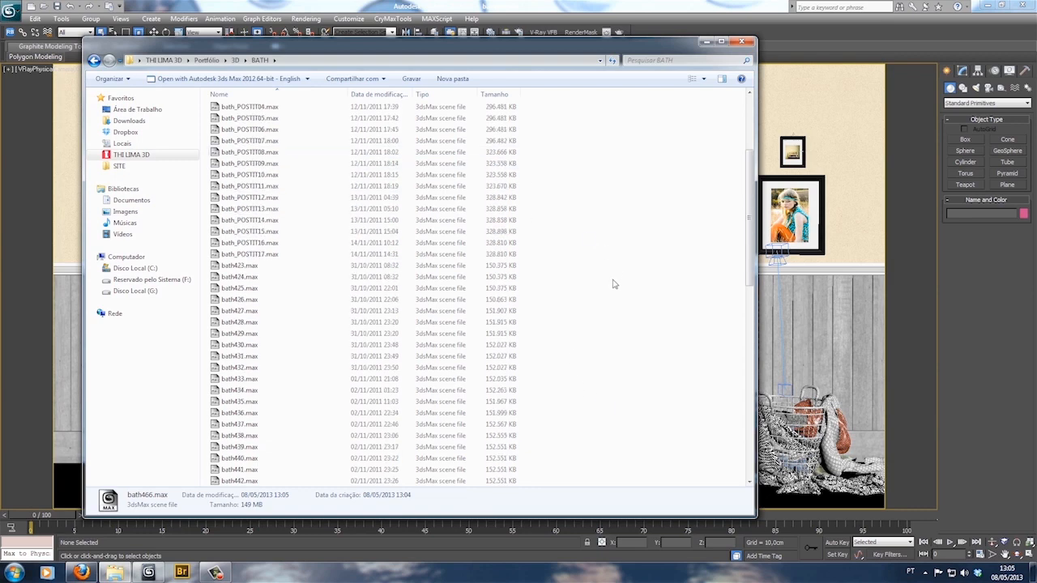
scroll(613, 284, up, 1)
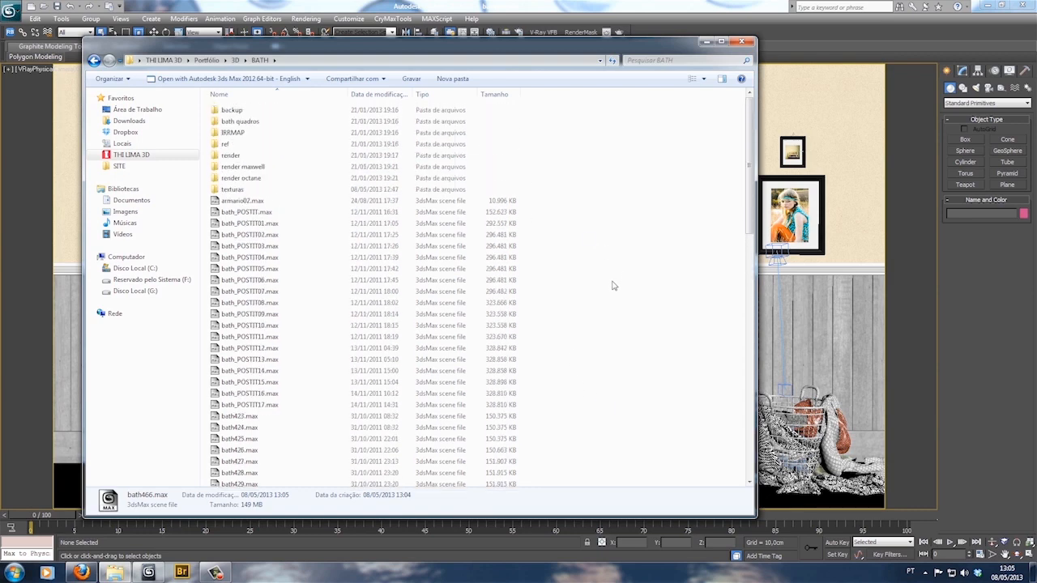
Look into the backup folder's older numbered bath scene files, and return to the BATH folder
double_click(236, 107)
key(BackSpace)
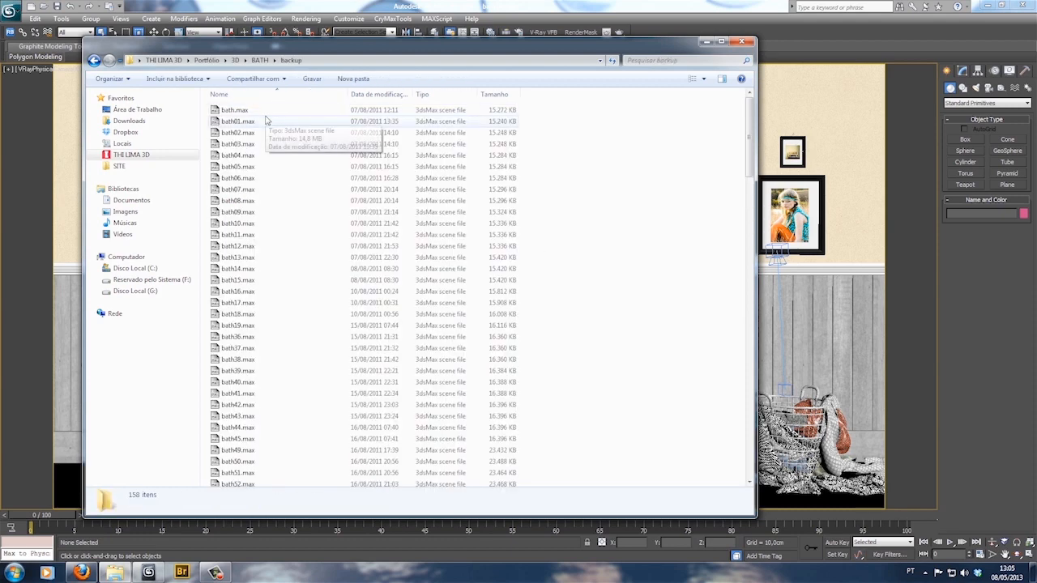
Select the older incremental scene files from bath423.max through bath464.max in the BATH folder, and check the selected range
scroll(656, 362, down, 7)
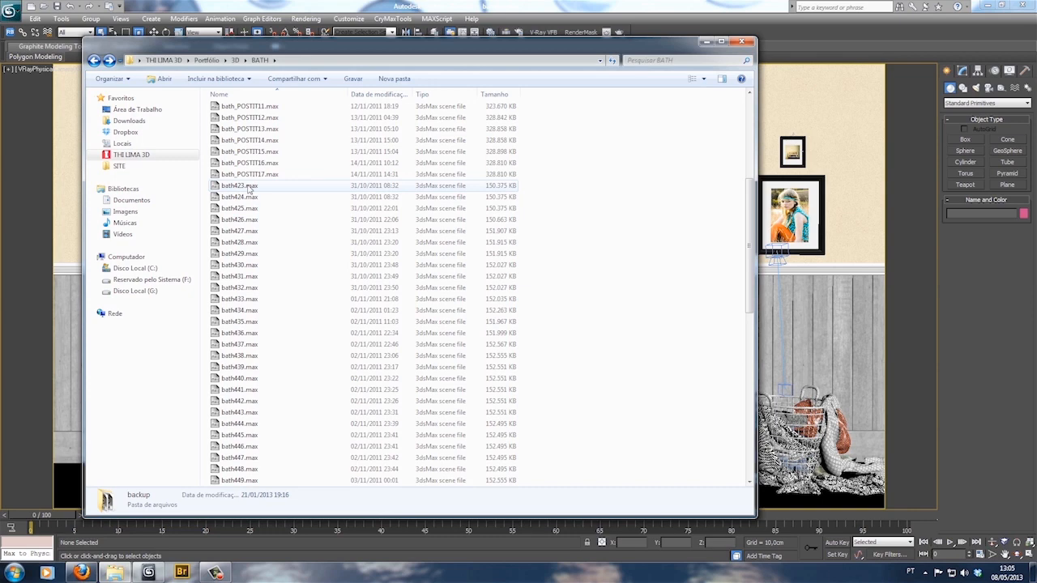
click(249, 188)
scroll(419, 306, down, 8)
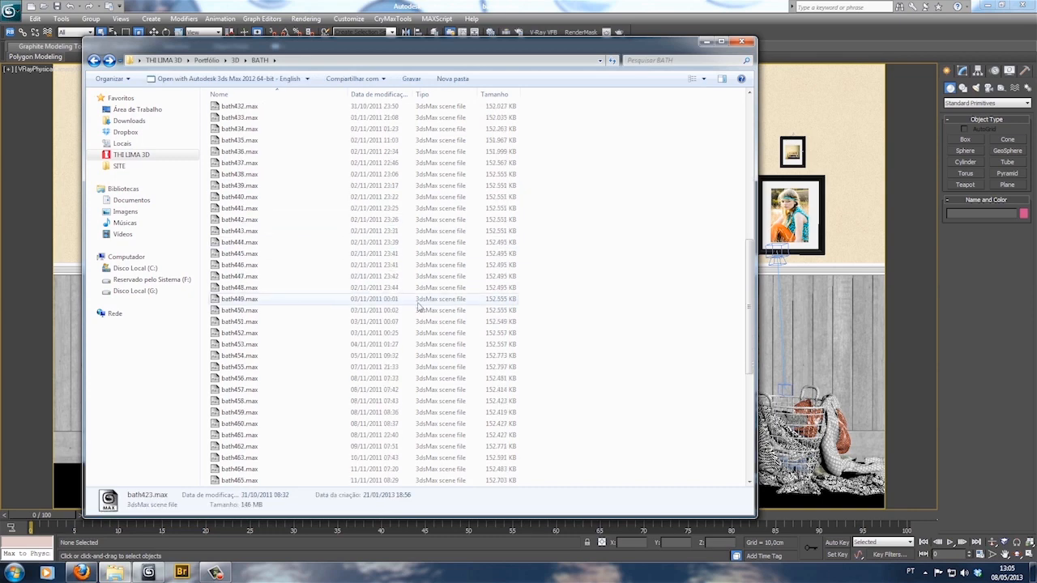
shift+click(248, 367)
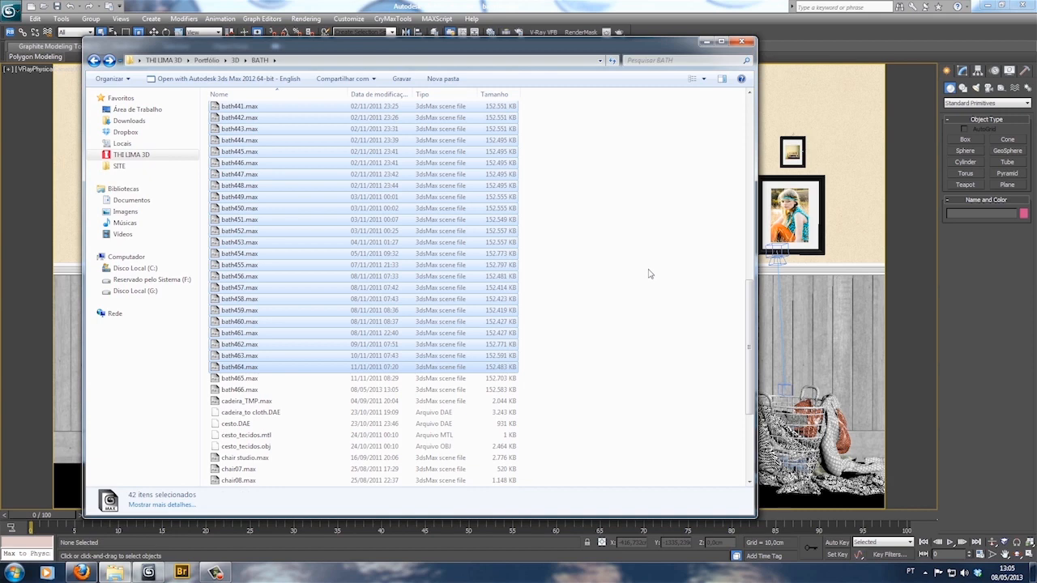
scroll(648, 274, up, 12)
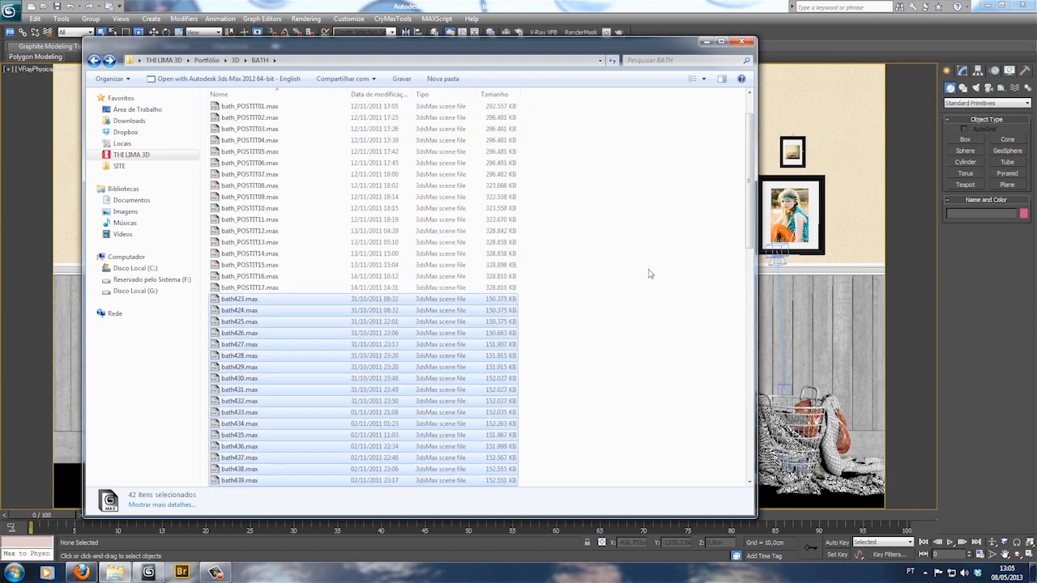
scroll(648, 274, down, 11)
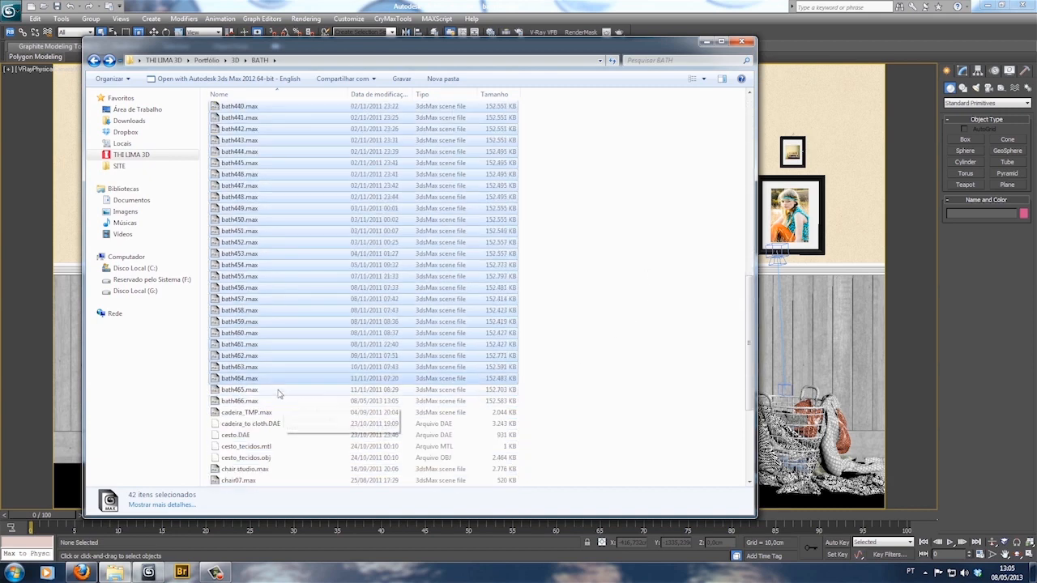
scroll(642, 355, down, 3)
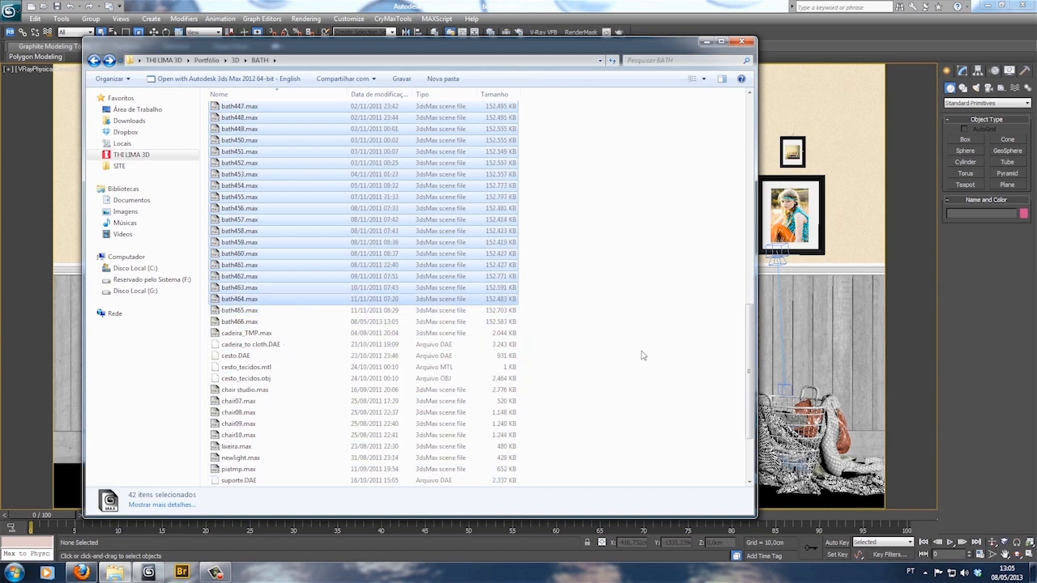